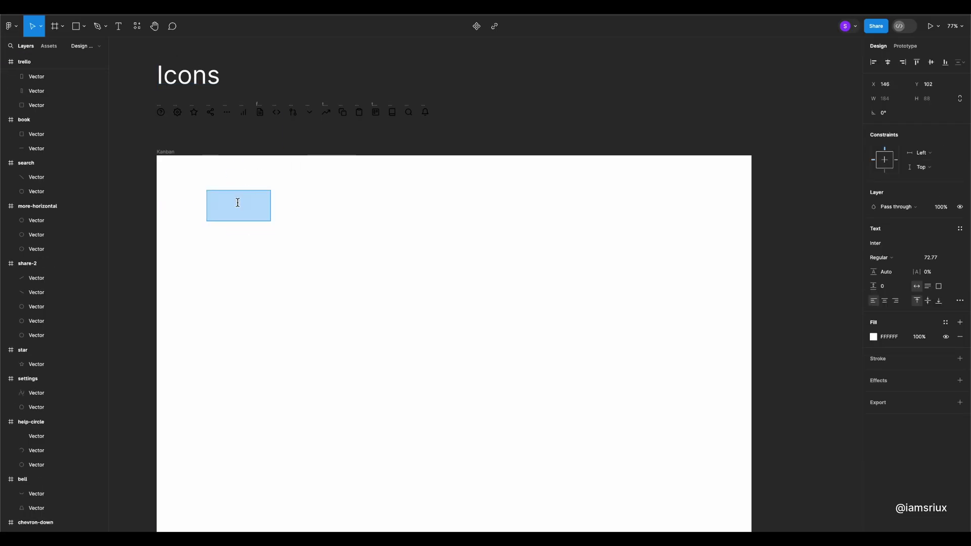
Set the Kanban text to Jomhuria, colour it blue, and move it to the frame's top-left corner.
{"action": "left_click", "coordinate": [881, 243]}
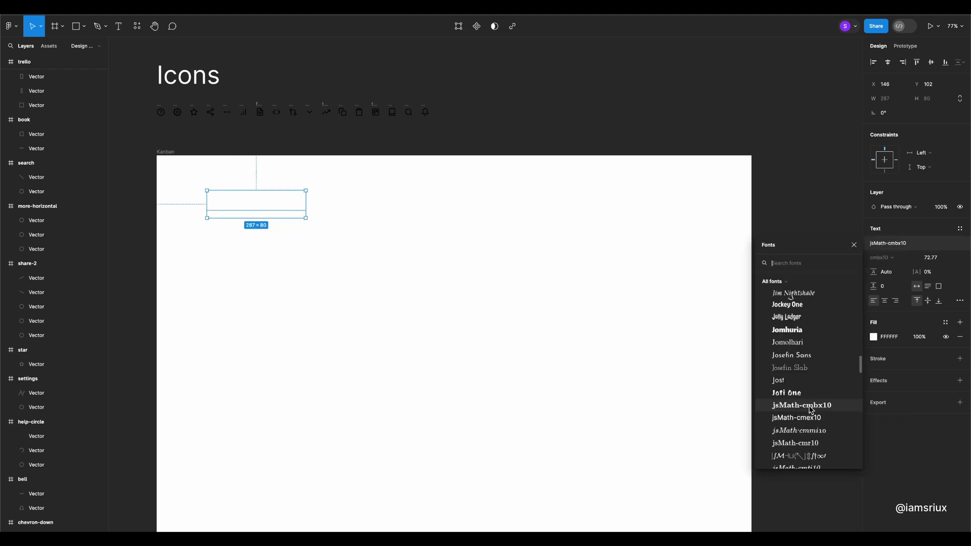
{"action": "left_click", "coordinate": [920, 267]}
{"action": "left_click", "coordinate": [873, 337]}
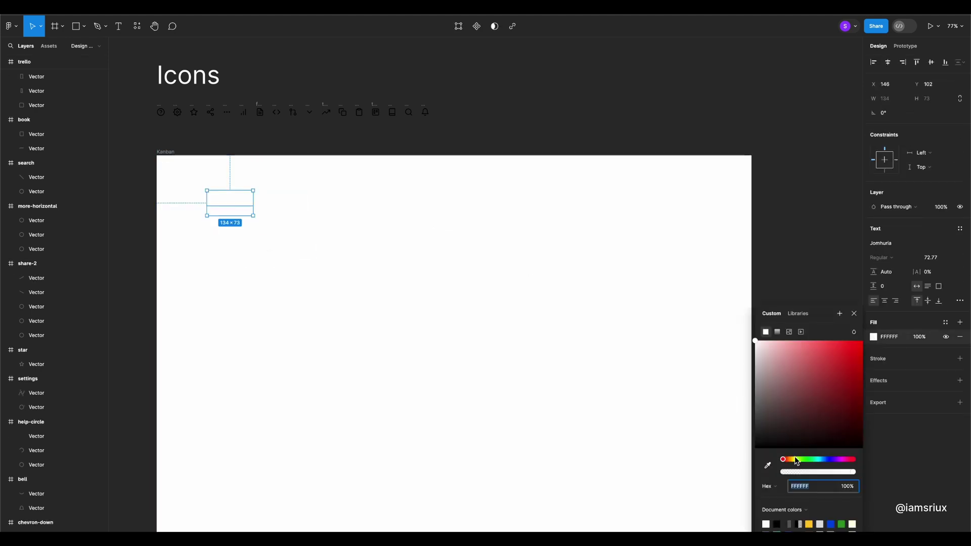
{"action": "left_click_drag", "start_coordinate": [809, 460], "coordinate": [829, 460]}
{"action": "left_click", "coordinate": [239, 216]}
{"action": "left_click_drag", "start_coordinate": [239, 216], "coordinate": [195, 184]}
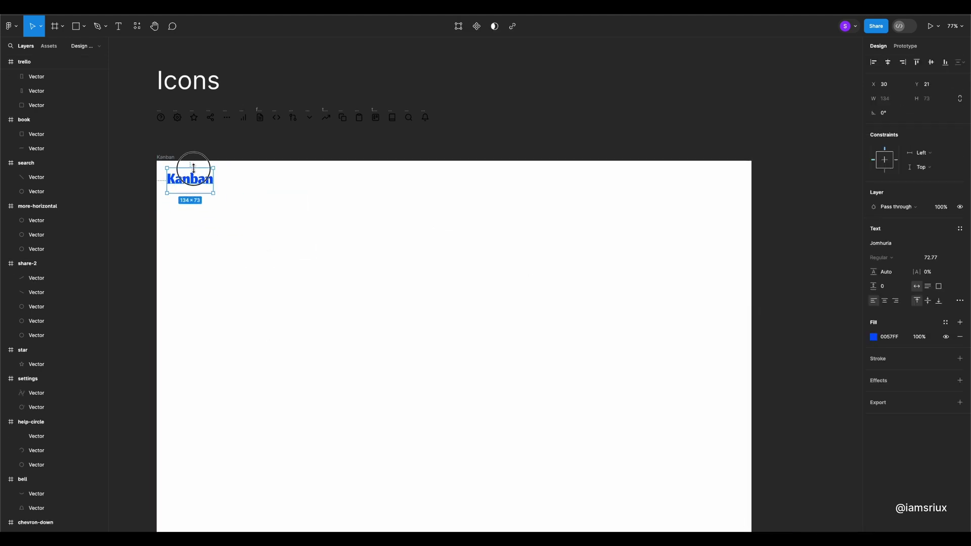
{"action": "left_click", "coordinate": [873, 336]}
Finalize the Kanban text colour as 2871FF and nudge it into its final position.
{"action": "left_click", "coordinate": [844, 341]}
{"action": "left_click", "coordinate": [349, 278]}
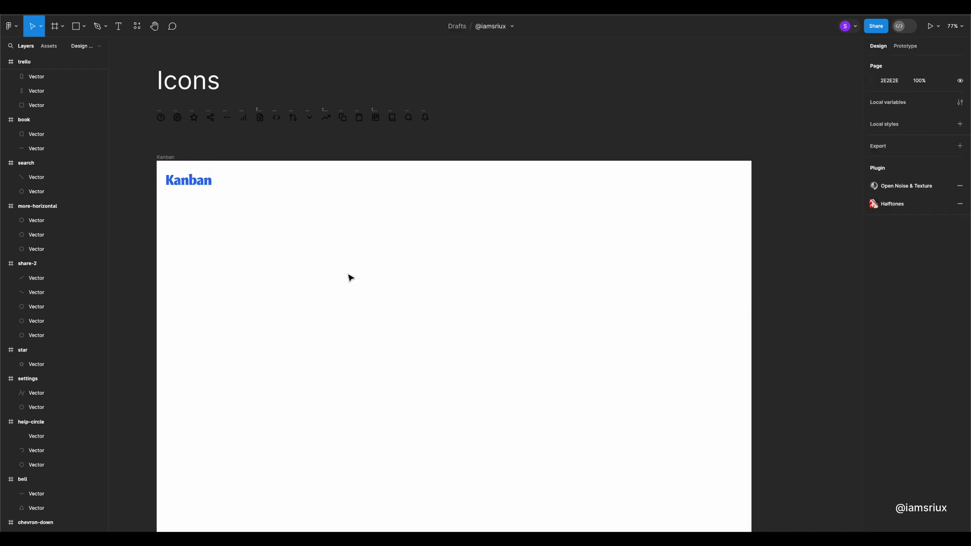
{"action": "left_click_drag", "start_coordinate": [188, 185], "coordinate": [751, 229]}
{"action": "left_click", "coordinate": [298, 220]}
Draw a 1728×82 header rectangle across the frame top with a white FFFFFF fill.
{"action": "key", "text": "r"}
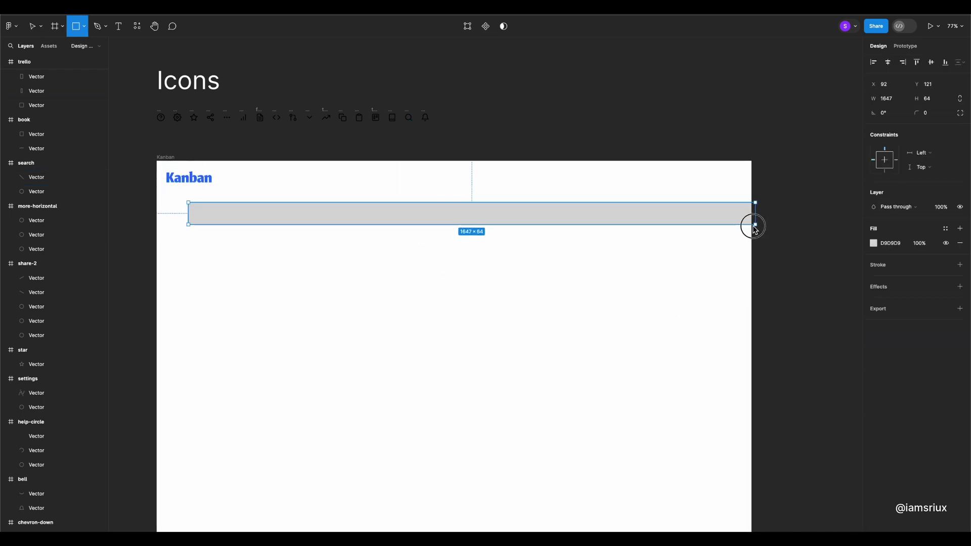
{"action": "left_click_drag", "start_coordinate": [215, 205], "coordinate": [217, 163]}
{"action": "mouse_move", "coordinate": [253, 200]}
{"action": "left_mouse_down"}
{"action": "mouse_move", "coordinate": [254, 187]}
{"action": "mouse_move", "coordinate": [245, 189]}
{"action": "left_mouse_up"}
{"action": "left_click", "coordinate": [873, 243]}
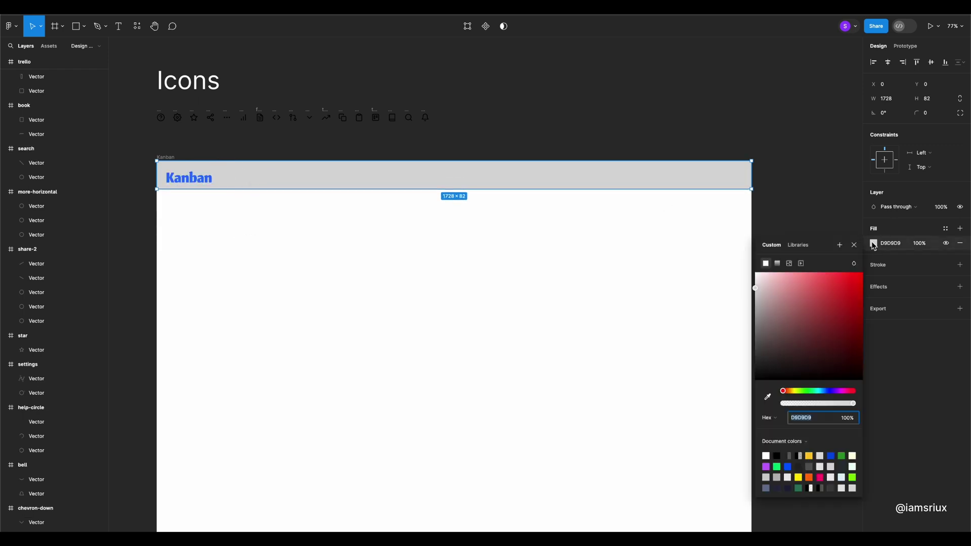
{"action": "left_click_drag", "start_coordinate": [758, 288], "coordinate": [639, 210]}
Give the header bar a light-grey DADADA centre stroke.
{"action": "left_click", "coordinate": [959, 264]}
{"action": "left_click", "coordinate": [873, 279]}
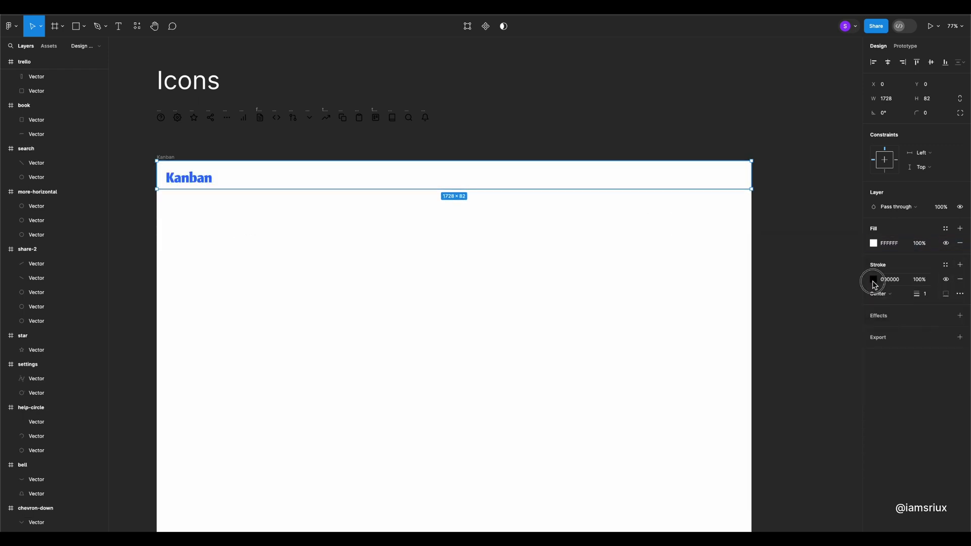
{"action": "key", "text": "Escape"}
{"action": "left_click", "coordinate": [873, 279]}
{"action": "left_click", "coordinate": [743, 325]}
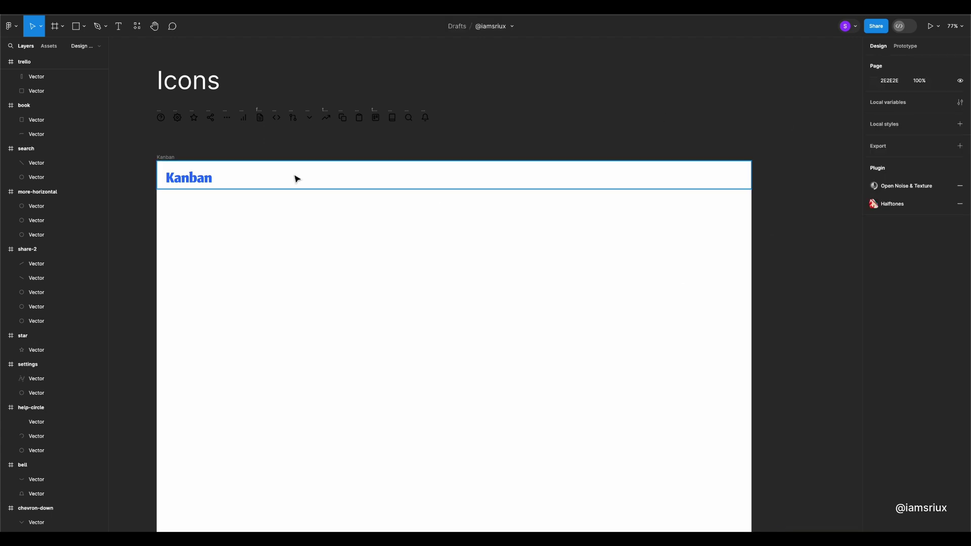
Check the Kanban text and header bar by selecting each layer in turn.
{"action": "left_click", "coordinate": [295, 178]}
{"action": "left_click", "coordinate": [627, 134]}
{"action": "left_click", "coordinate": [189, 176]}
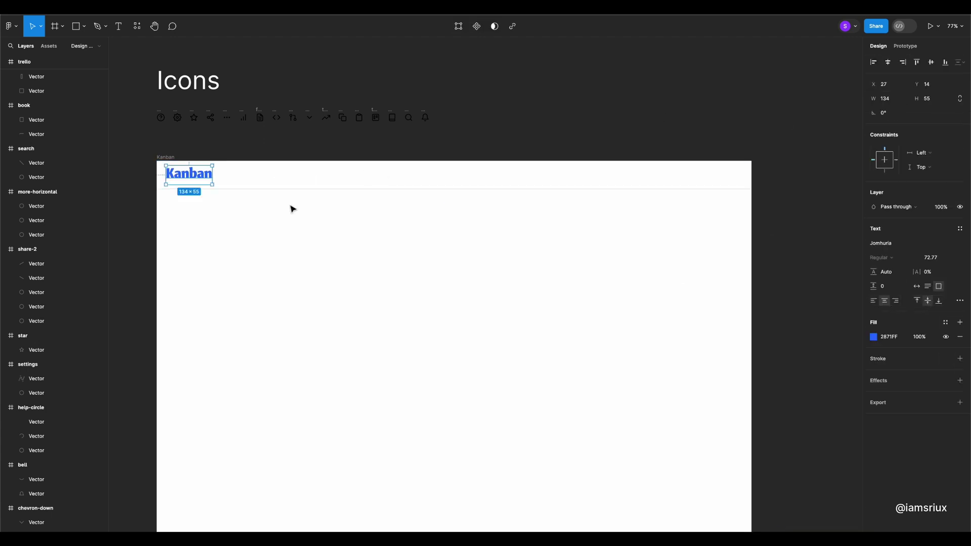
{"action": "left_click", "coordinate": [374, 175], "text": "shift"}
{"action": "left_click", "coordinate": [157, 177], "text": "shift"}
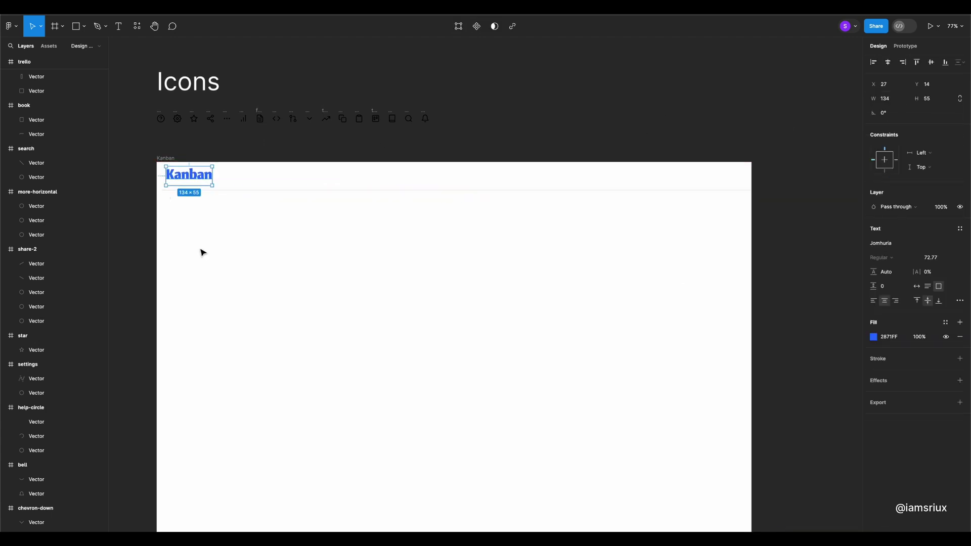
{"action": "left_click", "coordinate": [268, 188]}
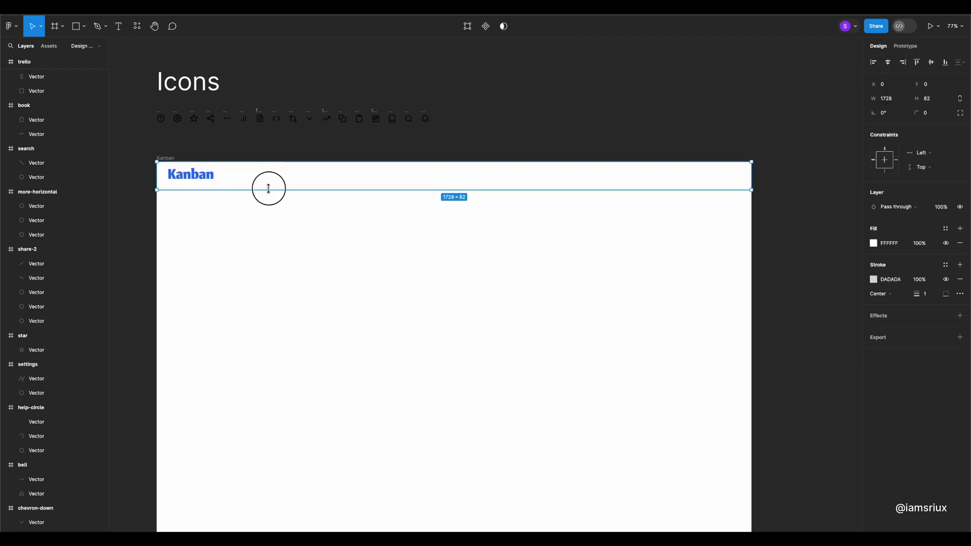
{"action": "left_click", "coordinate": [192, 180], "text": "shift"}
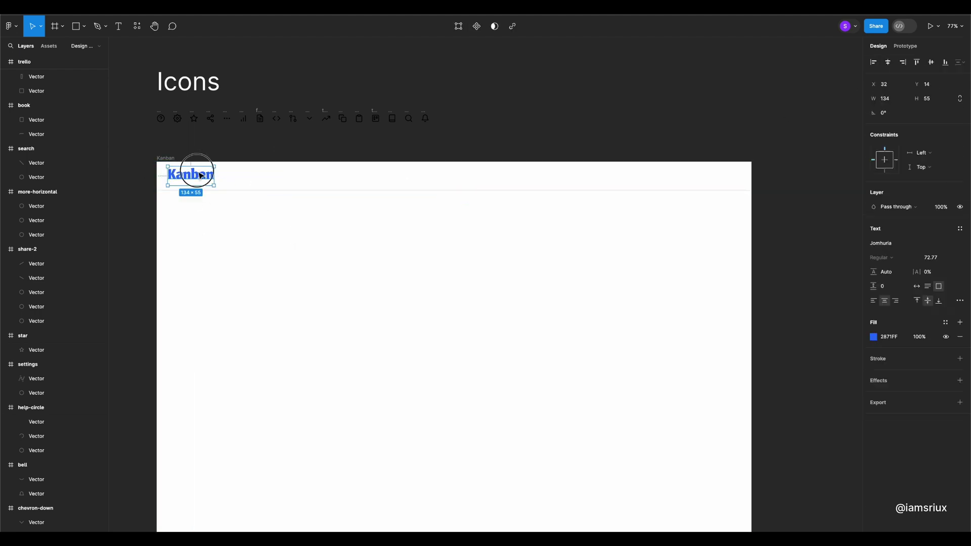
Create a 'Your Work' text label set in Inter at size 24.
{"action": "left_click", "coordinate": [369, 257]}
{"action": "left_click", "coordinate": [261, 211]}
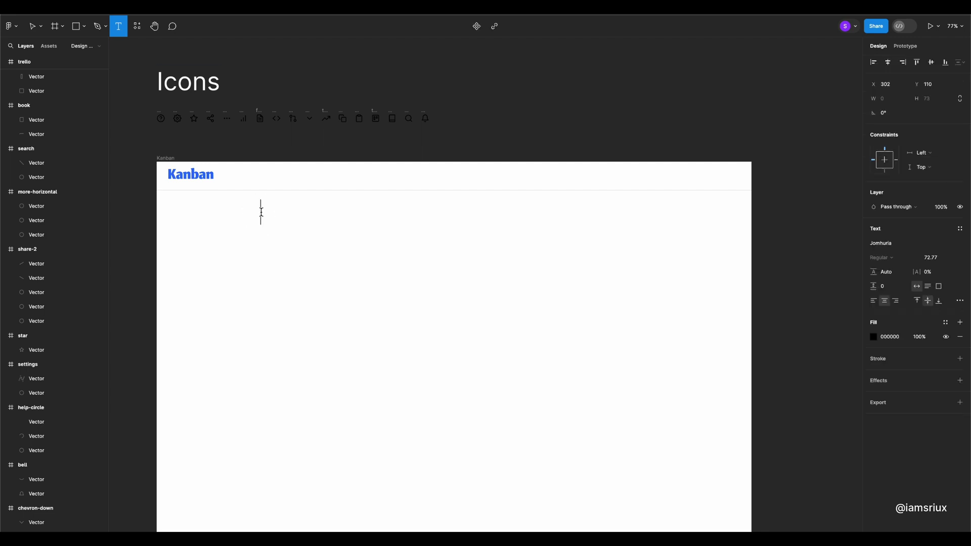
{"action": "type", "text": "Your Work"}
{"action": "key", "text": "ctrl+a"}
{"action": "left_click", "coordinate": [881, 243]}
{"action": "type", "text": "in"}
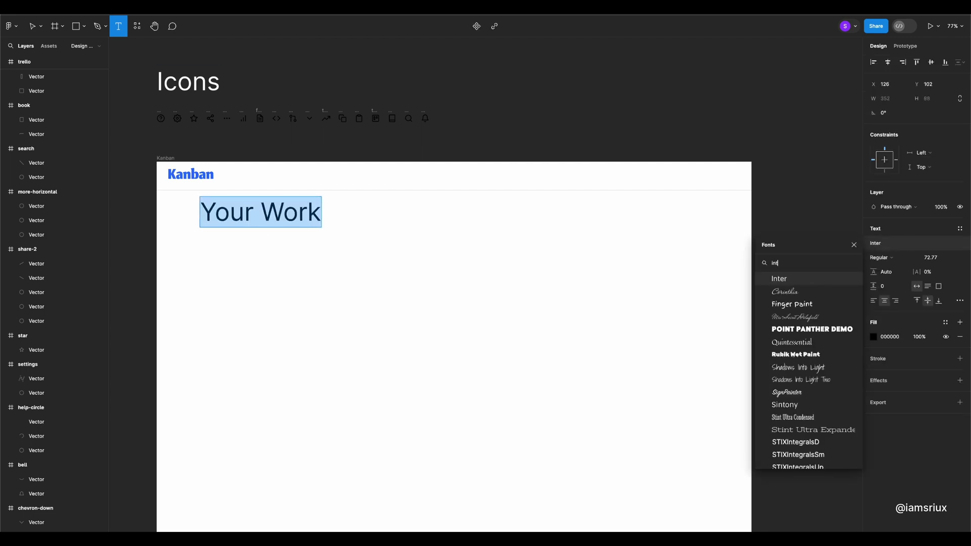
{"action": "left_click", "coordinate": [829, 278]}
{"action": "left_click", "coordinate": [952, 258]}
{"action": "left_click", "coordinate": [935, 353]}
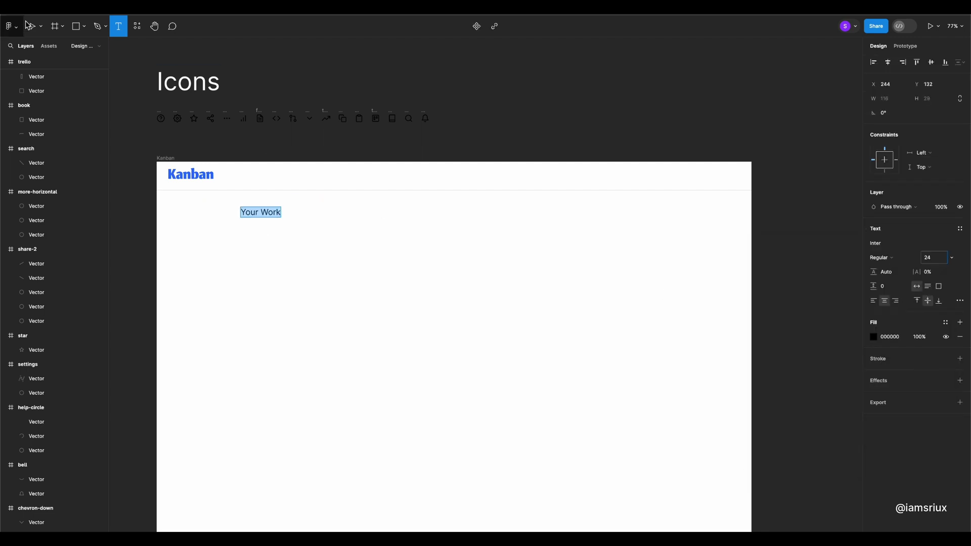
Add a chevron-down icon beside Your Work, colour both dark grey, and wrap them in auto layout.
{"action": "left_click_drag", "start_coordinate": [309, 119], "coordinate": [294, 215]}
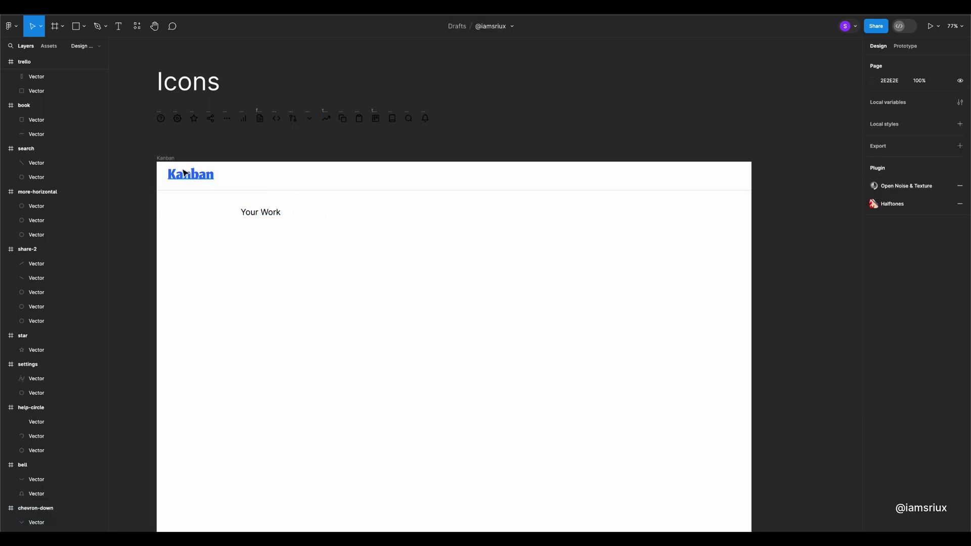
{"action": "left_click", "coordinate": [241, 208], "text": "shift"}
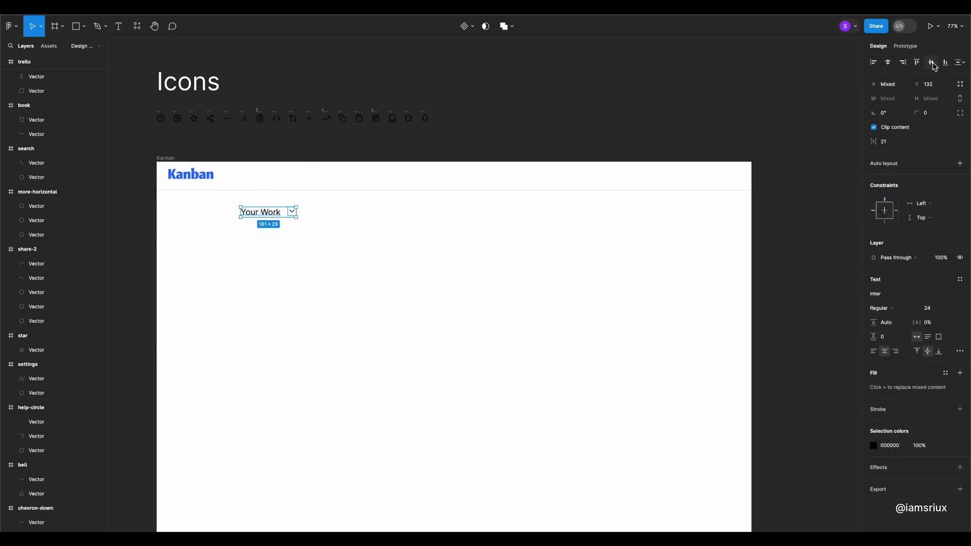
{"action": "left_click", "coordinate": [873, 446]}
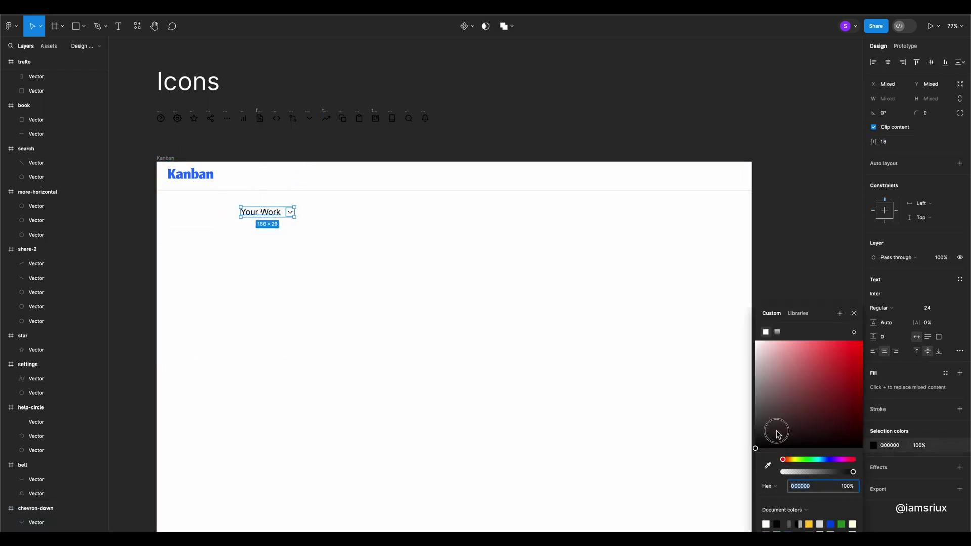
{"action": "left_click", "coordinate": [740, 440]}
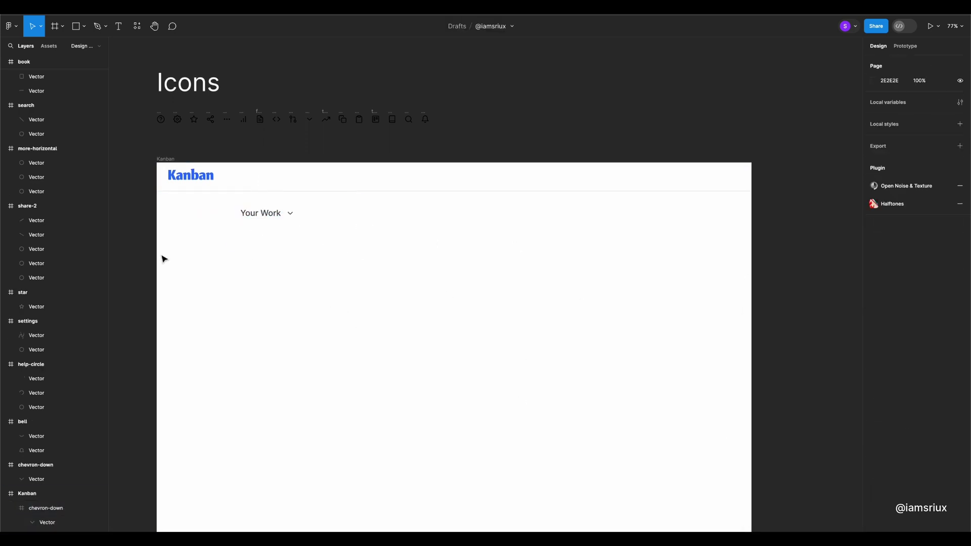
{"action": "left_click", "coordinate": [240, 207], "text": "shift"}
{"action": "left_click", "coordinate": [873, 444]}
{"action": "left_click_drag", "start_coordinate": [758, 418], "coordinate": [740, 416]}
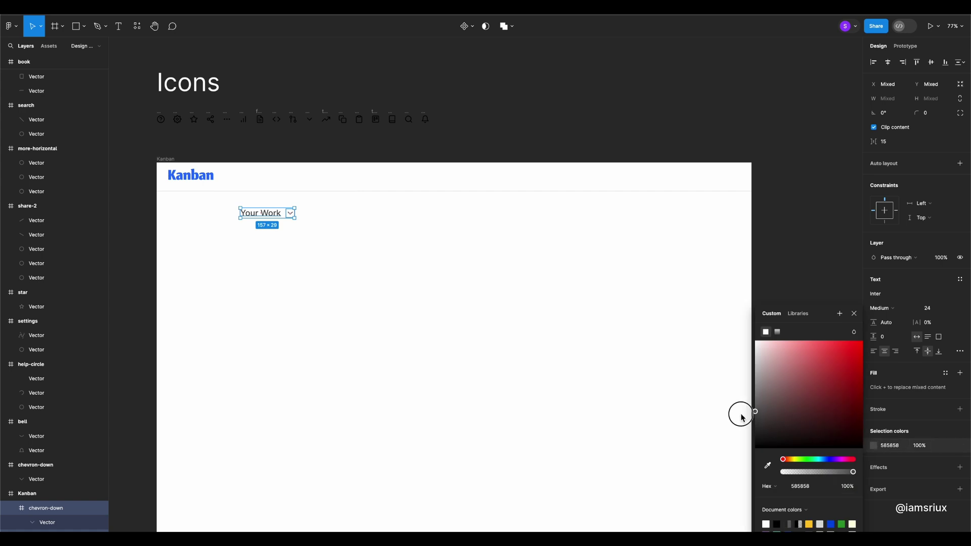
{"action": "key", "text": "Escape"}
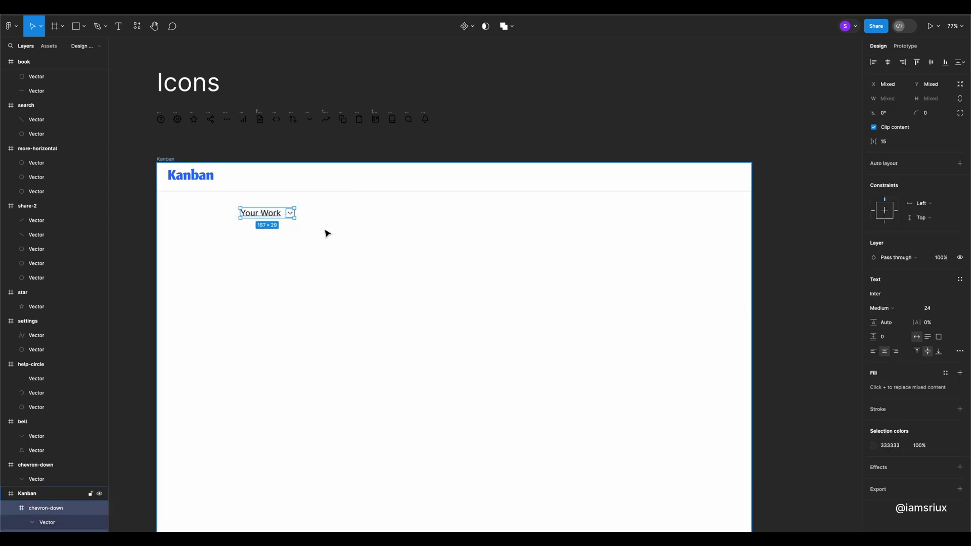
{"action": "left_click", "coordinate": [959, 163]}
Move the Your Work auto-layout group into the header beside the Kanban logo.
{"action": "left_click", "coordinate": [265, 210]}
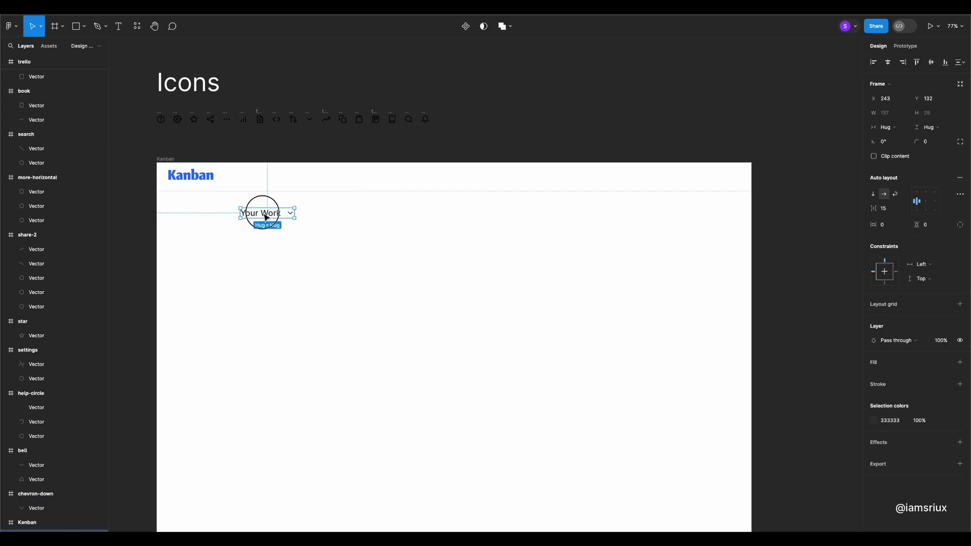
{"action": "left_click_drag", "start_coordinate": [266, 218], "coordinate": [268, 180]}
{"action": "double_click", "coordinate": [261, 177]}
{"action": "left_click", "coordinate": [938, 214]}
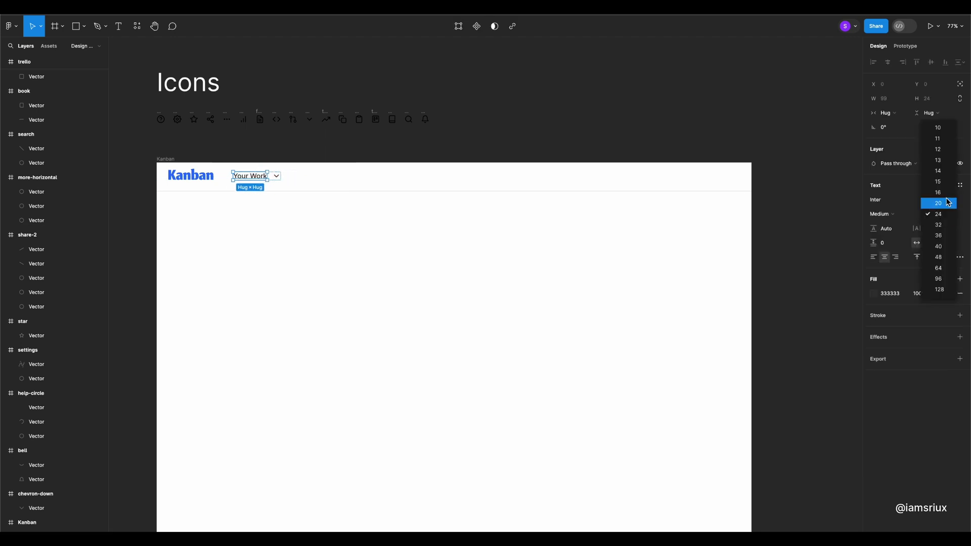
{"action": "left_click", "coordinate": [269, 226]}
{"action": "left_click", "coordinate": [297, 178]}
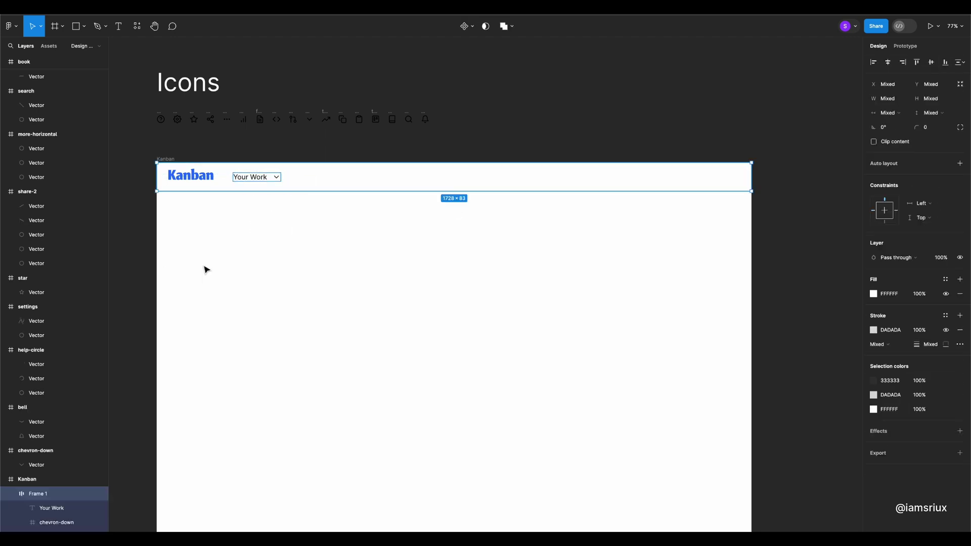
{"action": "key", "text": "shift+2"}
{"action": "left_click", "coordinate": [174, 159]}
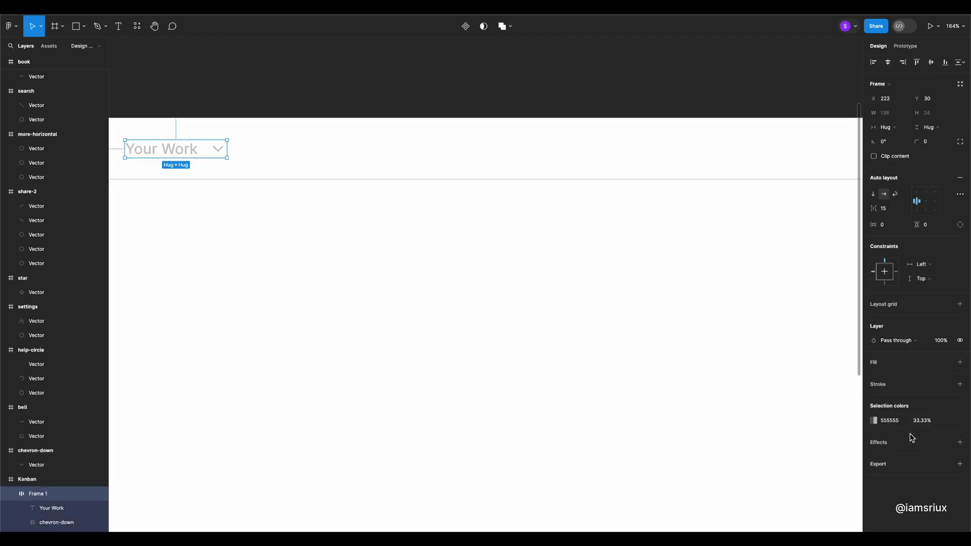
Restore the Your Work label colour to 100% opacity.
{"action": "type", "text": "100"}
{"action": "key", "text": "Return"}
{"action": "left_click", "coordinate": [893, 423]}
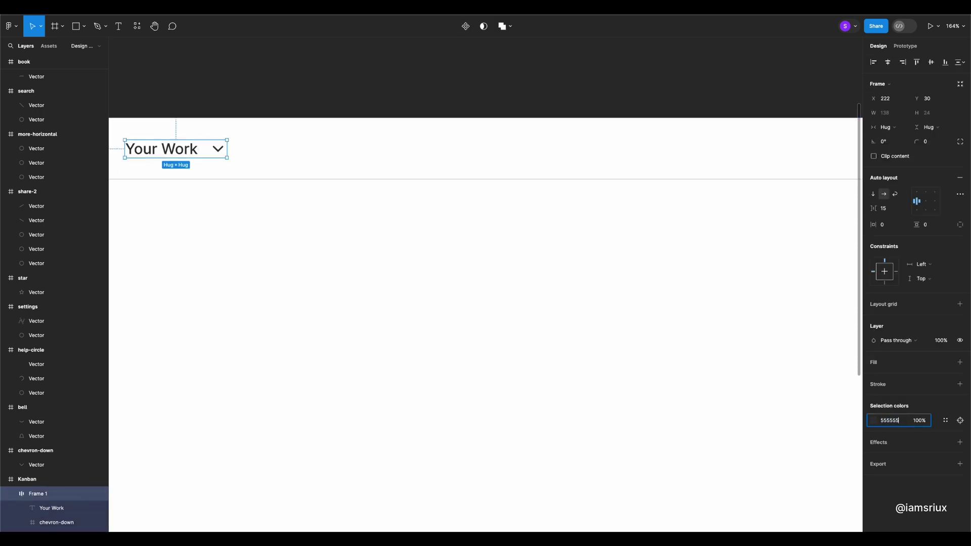
{"action": "left_click", "coordinate": [582, 285]}
Place a copy of Your Work to its right and wrap both in auto layout with gap 20.
{"action": "left_click", "coordinate": [253, 157]}
{"action": "left_click_drag", "start_coordinate": [253, 157], "coordinate": [371, 156]}
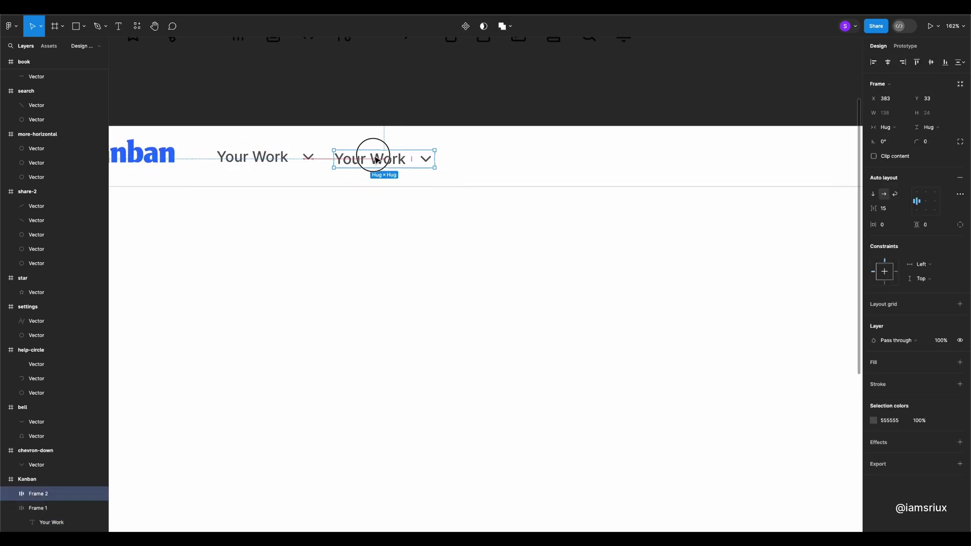
{"action": "left_click", "coordinate": [281, 156], "text": "shift"}
{"action": "key", "text": "shift+a"}
{"action": "scroll", "coordinate": [375, 194], "scroll_direction": "up", "scroll_amount": 1}
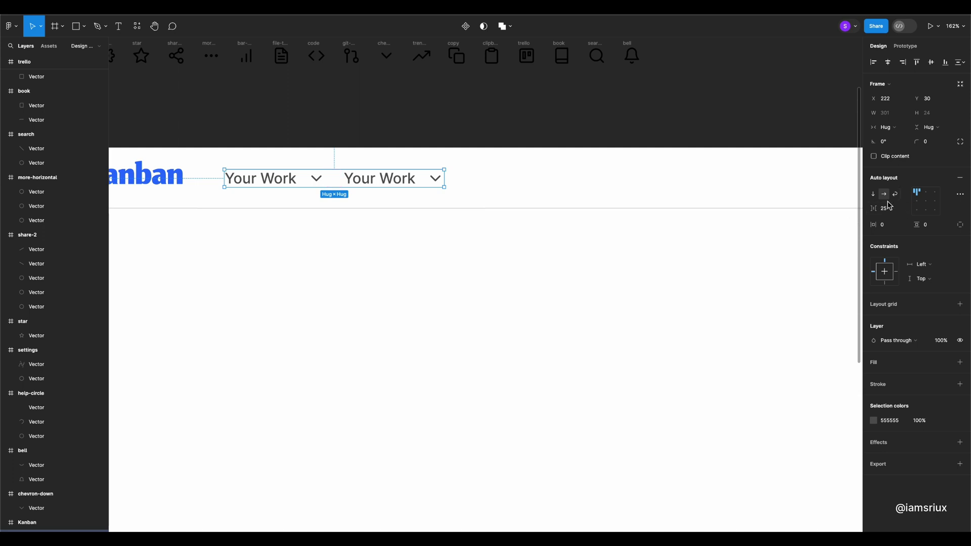
{"action": "type", "text": "20"}
{"action": "key", "text": "Return"}
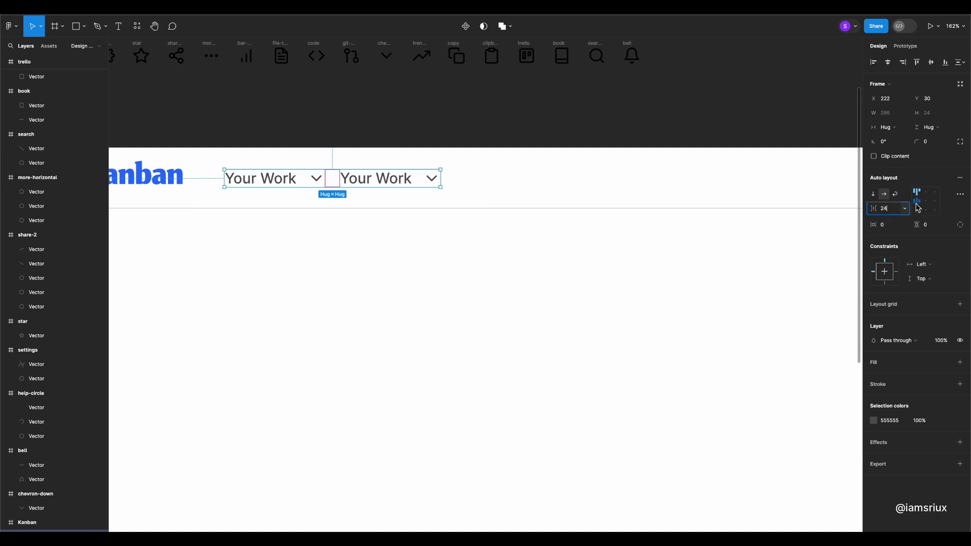
Hide the chevron after Your Work and rename the second item to Projects.
{"action": "double_click", "coordinate": [384, 185]}
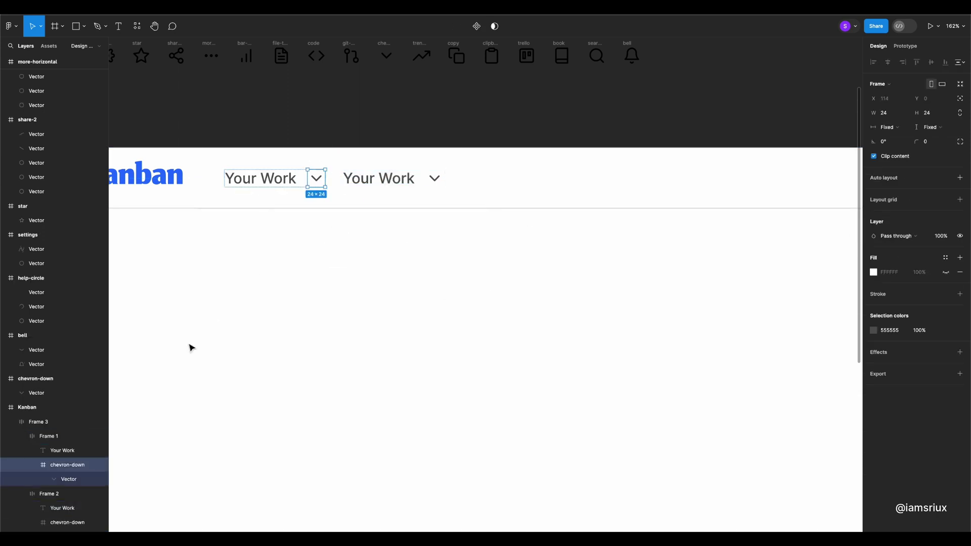
{"action": "key", "text": "ctrl+shift+h"}
{"action": "left_click", "coordinate": [339, 173]}
{"action": "double_click", "coordinate": [355, 177]}
{"action": "type", "text": "Projects"}
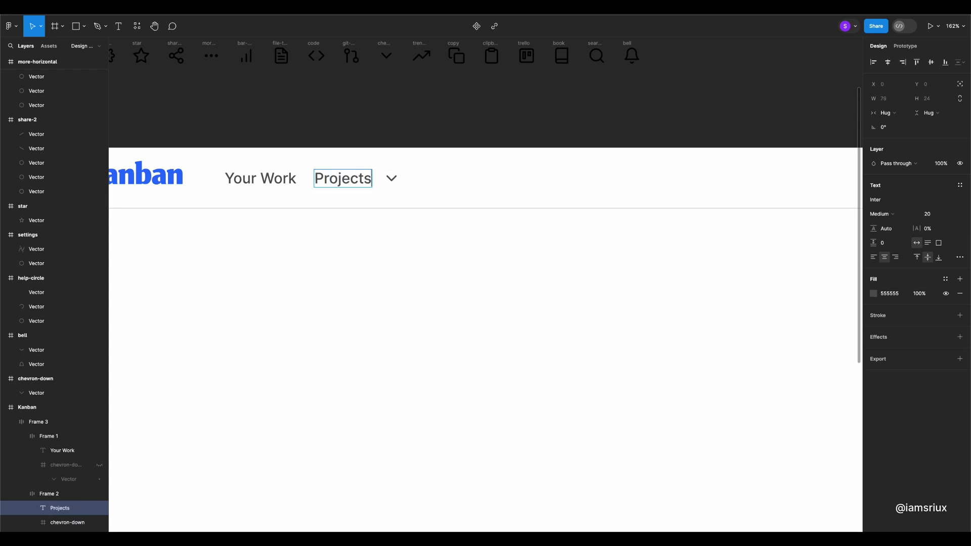
{"action": "key", "text": "Escape"}
{"action": "key", "text": "Escape"}
Duplicate Projects into further nav items labelled Filters, Dashboards, People and Apps.
{"action": "key", "text": "ctrl+d"}
{"action": "key", "text": "ctrl+d"}
{"action": "key", "text": "ctrl+d"}
{"action": "double_click", "coordinate": [440, 178]}
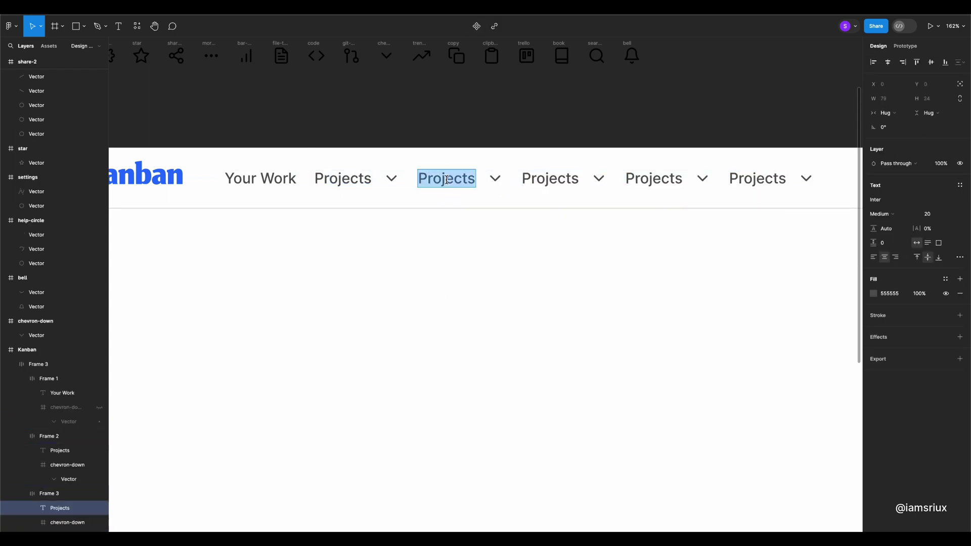
{"action": "type", "text": "Filters"}
{"action": "double_click", "coordinate": [538, 178]}
{"action": "type", "text": "Dashboards"}
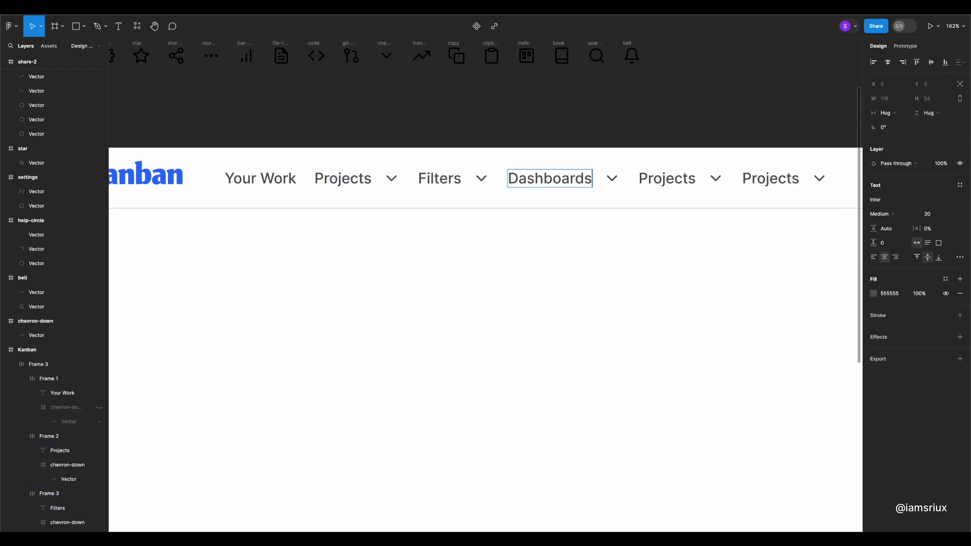
{"action": "key", "text": "Escape"}
{"action": "scroll", "coordinate": [509, 221], "scroll_direction": "right", "scroll_amount": 3}
{"action": "double_click", "coordinate": [514, 173]}
{"action": "type", "text": "People"}
{"action": "scroll", "coordinate": [500, 191], "scroll_direction": "right", "scroll_amount": 3}
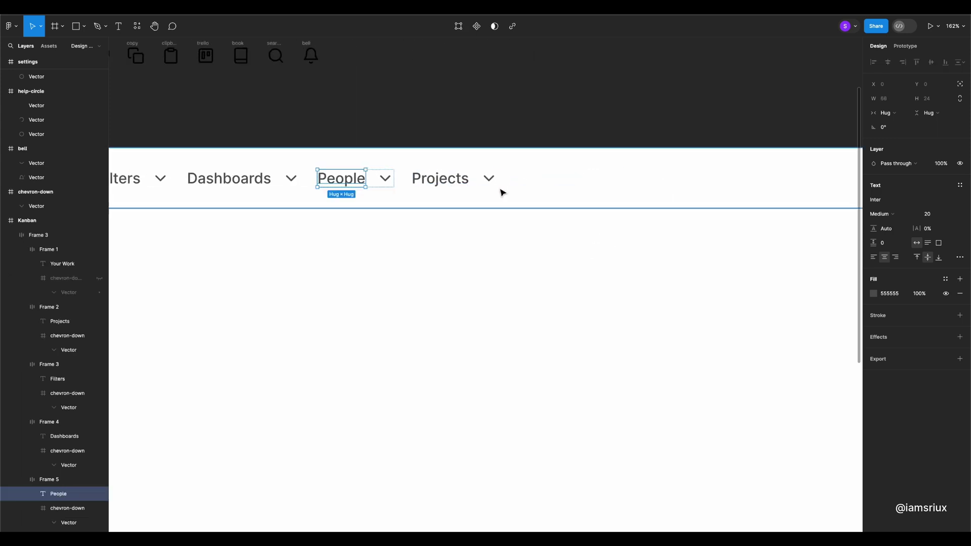
{"action": "double_click", "coordinate": [440, 178]}
{"action": "type", "text": "Apps"}
{"action": "left_click", "coordinate": [434, 193]}
{"action": "left_click", "coordinate": [443, 241]}
Duplicate the Apps item below the header, give it 16 padding, and widen it to about 164 px.
{"action": "left_click", "coordinate": [429, 184]}
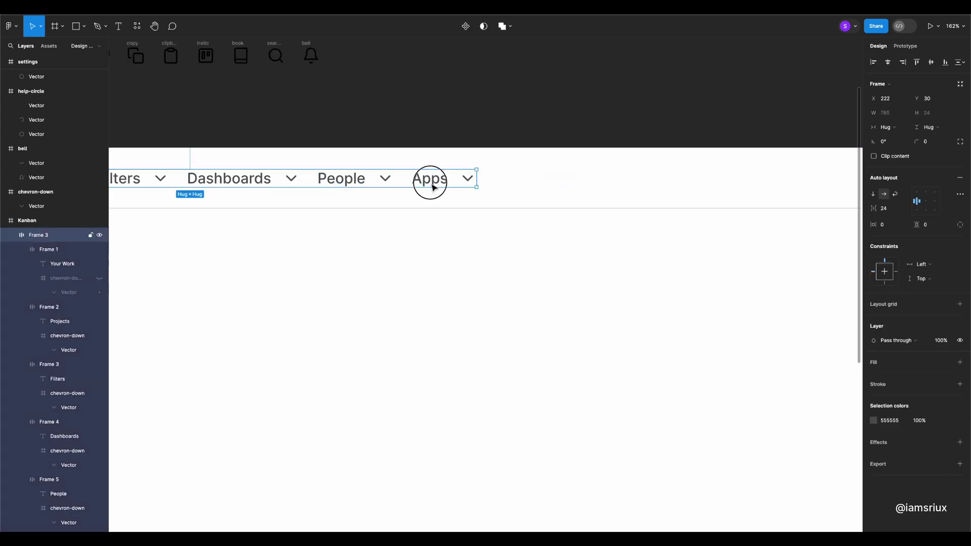
{"action": "key", "text": "ctrl+d"}
{"action": "scroll", "coordinate": [468, 240], "scroll_direction": "down", "scroll_amount": 2}
{"action": "left_click_drag", "start_coordinate": [536, 117], "coordinate": [443, 301]}
{"action": "left_click", "coordinate": [447, 300]}
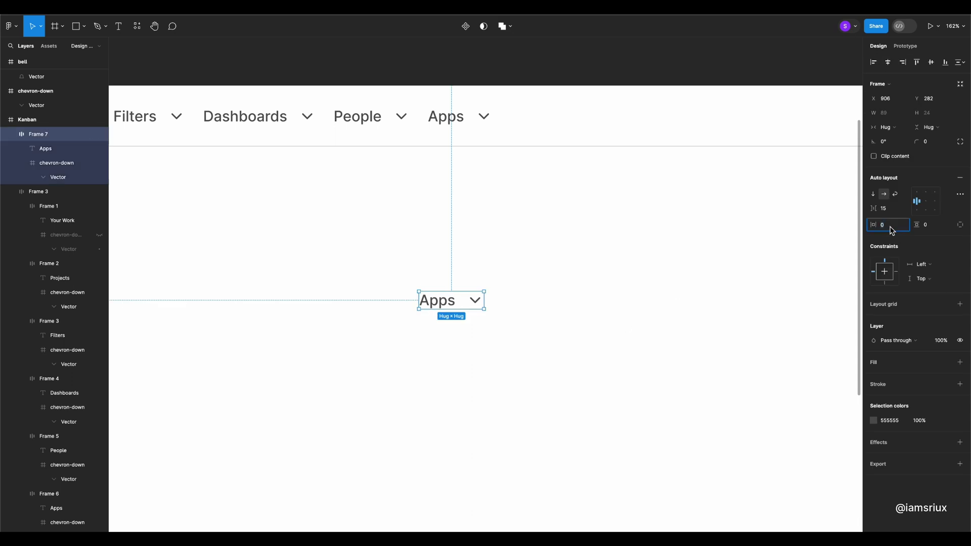
{"action": "type", "text": "16"}
{"action": "key", "text": "Tab"}
{"action": "type", "text": "16"}
{"action": "key", "text": "Return"}
{"action": "left_click_drag", "start_coordinate": [509, 310], "coordinate": [538, 310]}
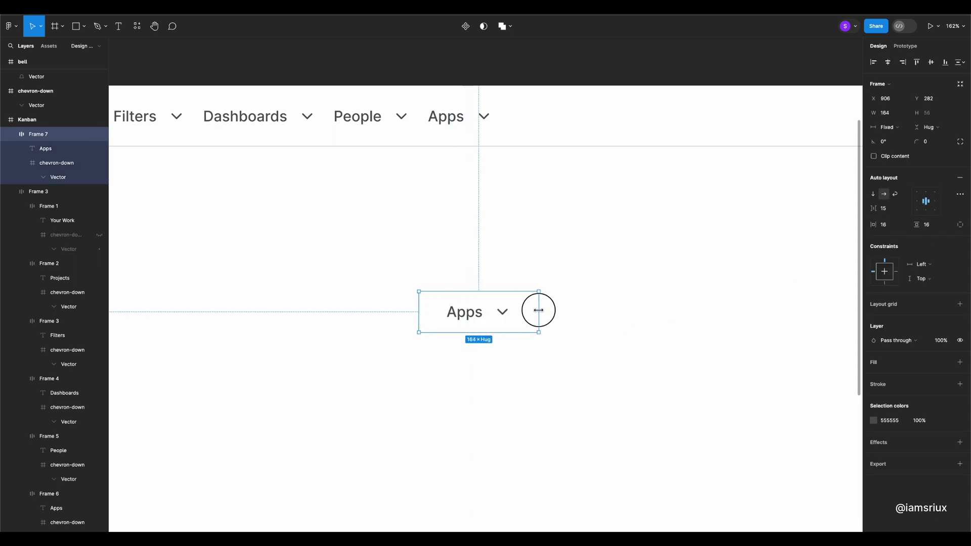
Relabel the copy Create, with a blue 2871FF fill and white text.
{"action": "double_click", "coordinate": [461, 314]}
{"action": "type", "text": "Create"}
{"action": "left_click", "coordinate": [527, 294]}
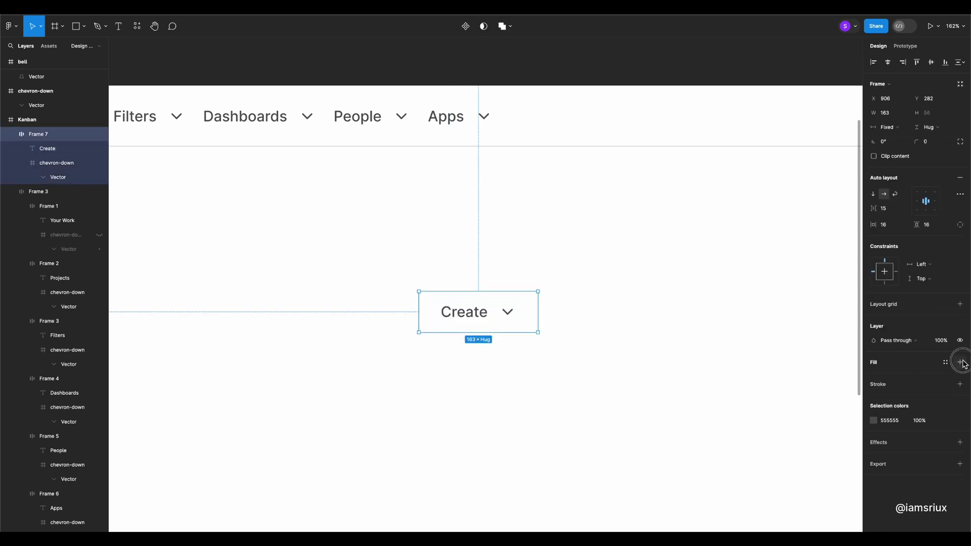
{"action": "left_click", "coordinate": [959, 362]}
{"action": "left_click", "coordinate": [767, 466]}
{"action": "left_click", "coordinate": [819, 82]}
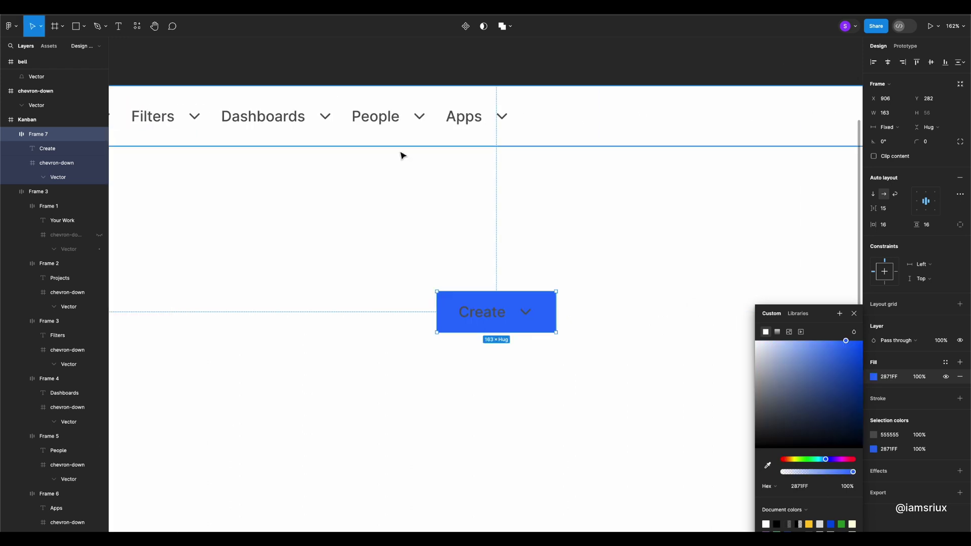
{"action": "left_click", "coordinate": [877, 438]}
{"action": "left_click", "coordinate": [766, 523]}
{"action": "left_click", "coordinate": [934, 142]}
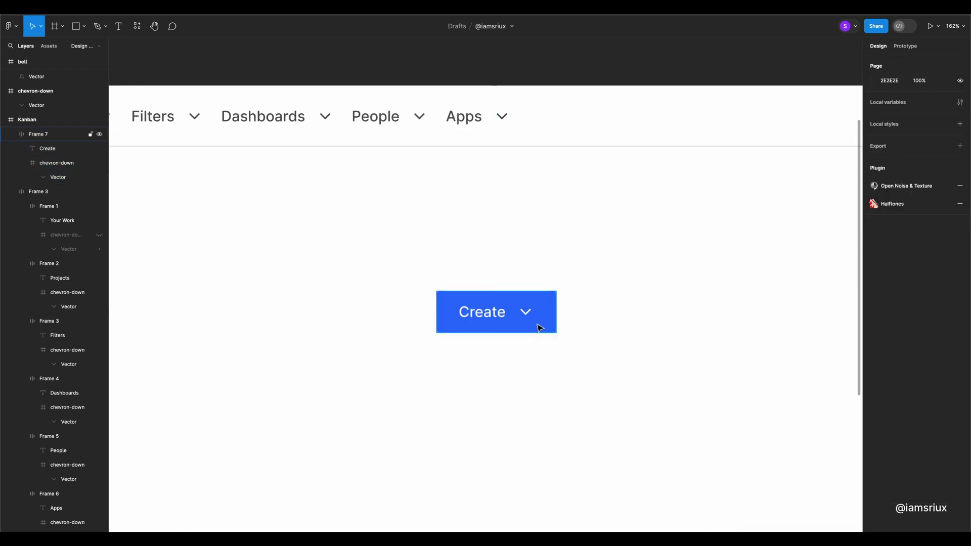
Hide the Create button's chevron and reduce its vertical padding to 8.
{"action": "double_click", "coordinate": [526, 312]}
{"action": "left_click", "coordinate": [99, 163]}
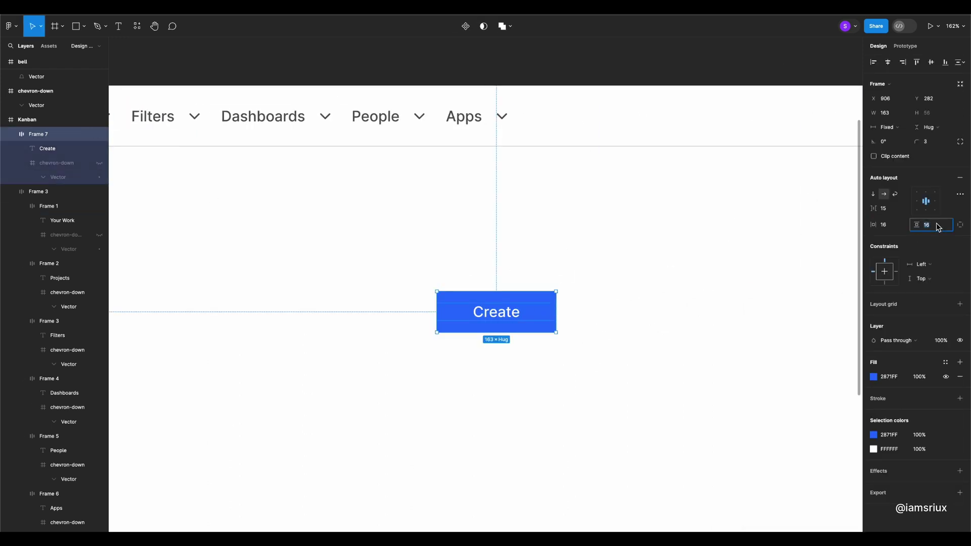
{"action": "type", "text": "8"}
{"action": "key", "text": "Return"}
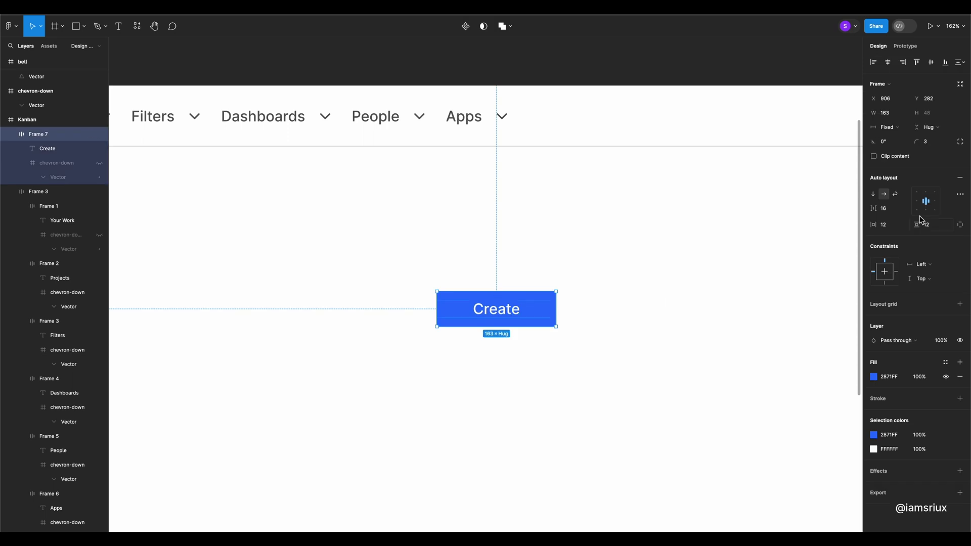
Move the Create button next to Apps and wrap it with the nav row in auto layout.
{"action": "left_click_drag", "start_coordinate": [495, 309], "coordinate": [606, 117]}
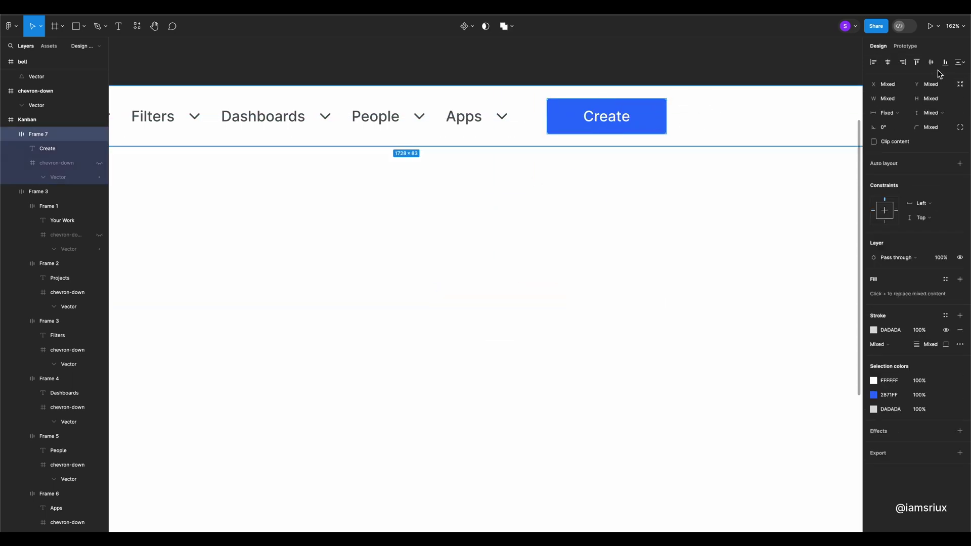
{"action": "left_click", "coordinate": [488, 124], "text": "shift"}
{"action": "left_click", "coordinate": [899, 172]}
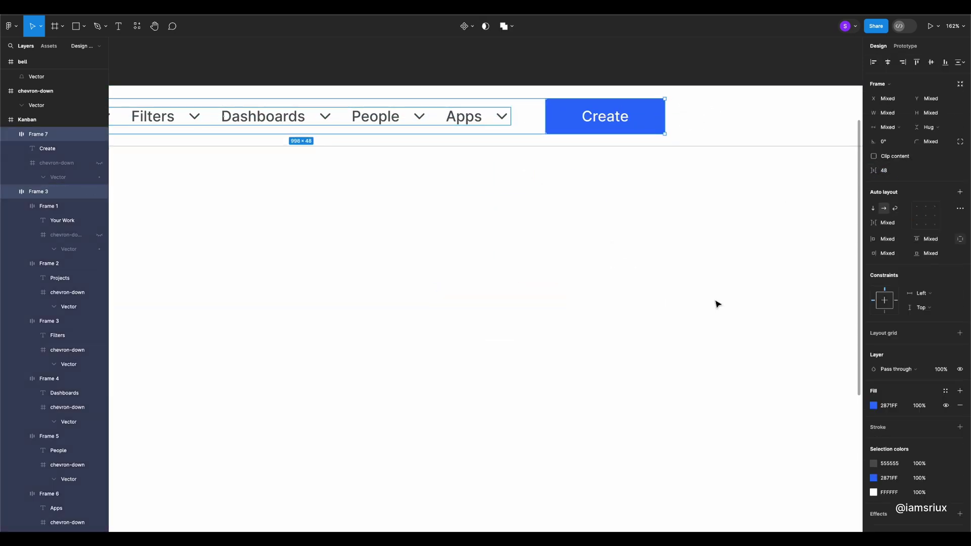
{"action": "key", "text": "shift+a"}
{"action": "scroll", "coordinate": [589, 175], "scroll_direction": "down", "scroll_amount": 5}
Reduce the font size of all six nav labels to 20.
{"action": "left_click", "coordinate": [249, 170], "text": "shift"}
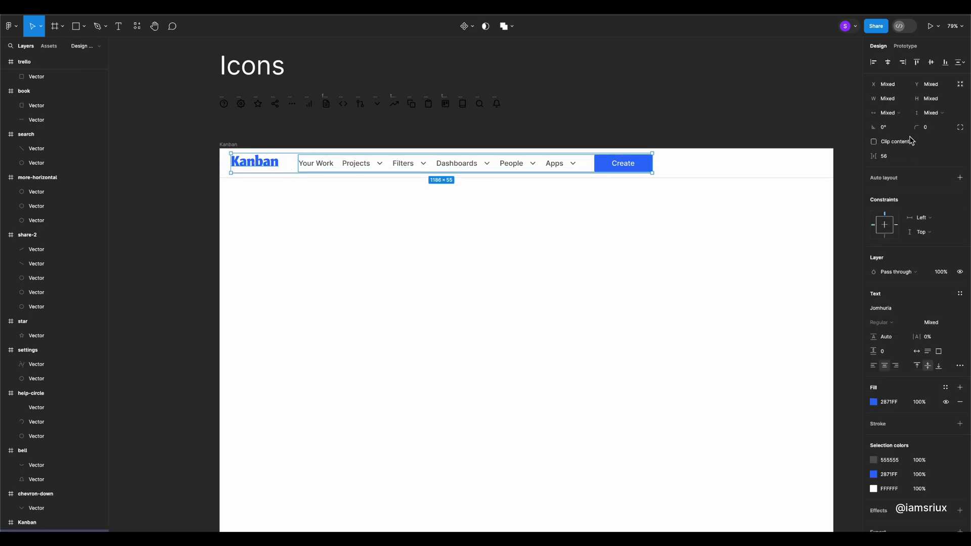
{"action": "left_click", "coordinate": [600, 226]}
{"action": "double_click", "coordinate": [309, 163]}
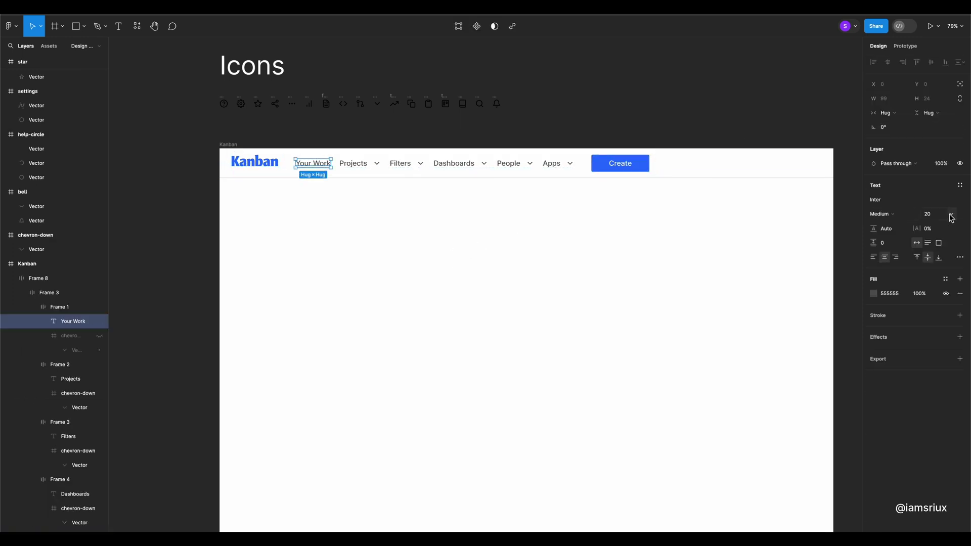
{"action": "left_click", "coordinate": [346, 162]}
{"action": "left_click", "coordinate": [393, 163], "text": "shift"}
{"action": "left_click", "coordinate": [446, 163], "text": "shift"}
{"action": "left_click", "coordinate": [501, 163], "text": "shift"}
{"action": "left_click", "coordinate": [544, 163], "text": "shift"}
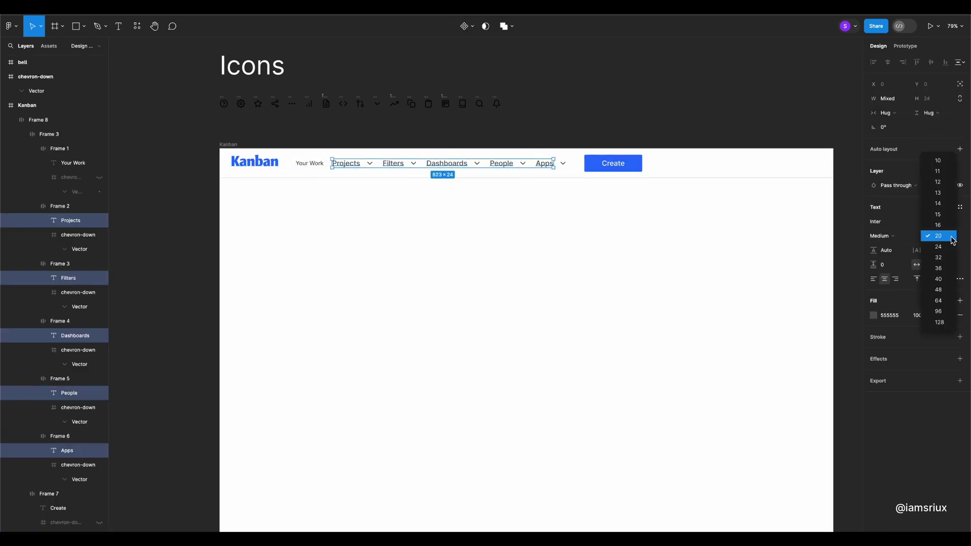
{"action": "left_click", "coordinate": [933, 234]}
Make Create a 120-wide outlined button with a 2871FF border and text, and no fill.
{"action": "left_click", "coordinate": [587, 163]}
{"action": "scroll", "coordinate": [615, 166], "scroll_direction": "left", "scroll_amount": 1}
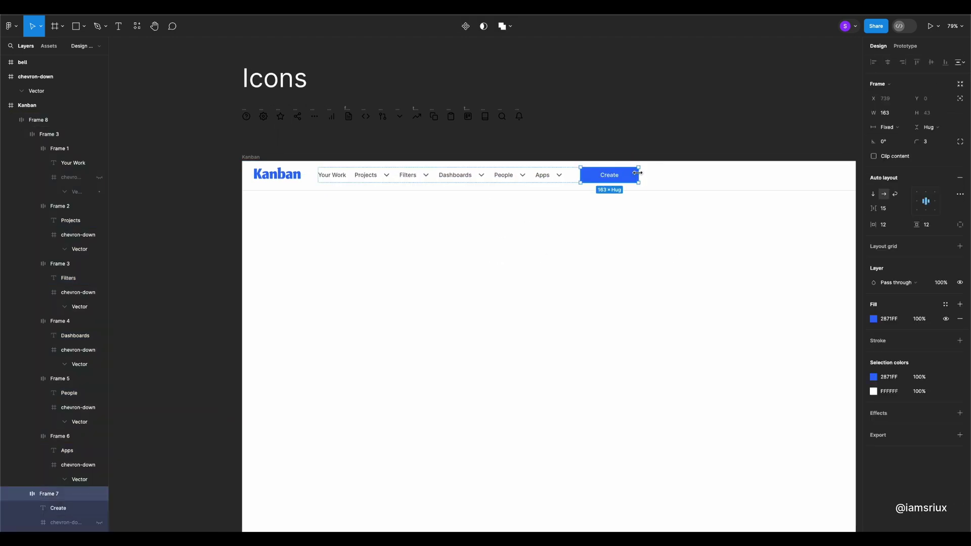
{"action": "left_click", "coordinate": [960, 340]}
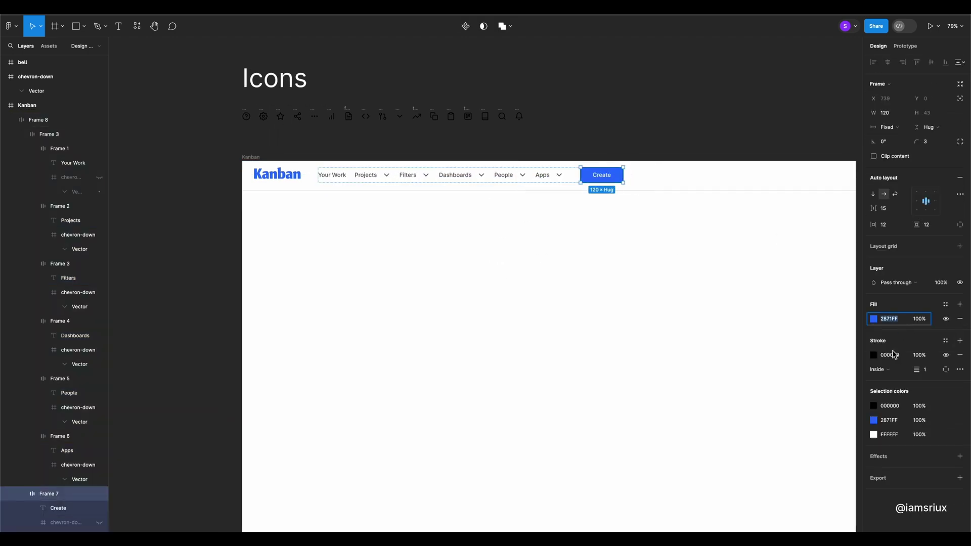
{"action": "left_click", "coordinate": [959, 319]}
{"action": "key", "text": "Return"}
{"action": "scroll", "coordinate": [622, 216], "scroll_direction": "up", "scroll_amount": 1}
{"action": "scroll", "coordinate": [622, 216], "scroll_direction": "up", "scroll_amount": 5}
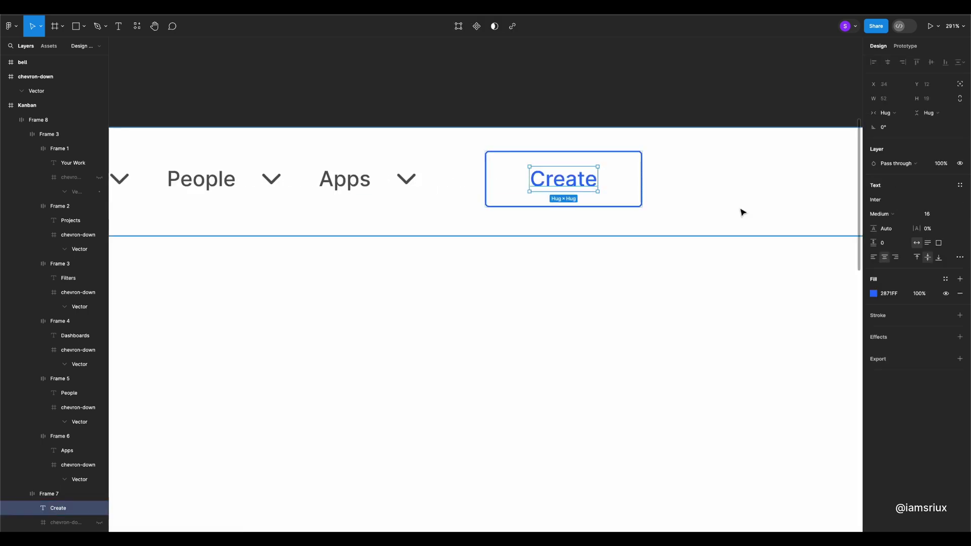
{"action": "left_click", "coordinate": [636, 156]}
{"action": "left_click", "coordinate": [893, 342]}
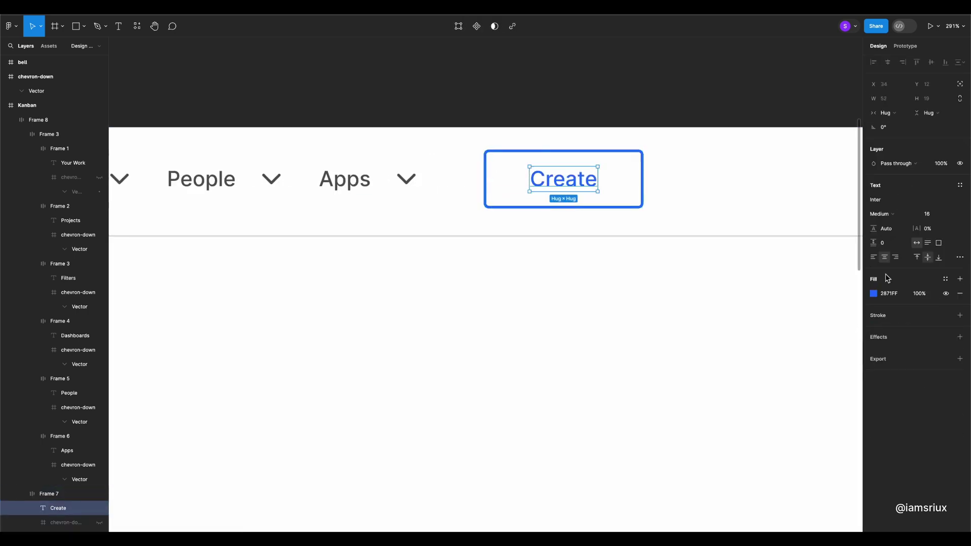
{"action": "key", "text": "Escape"}
{"action": "key", "text": "shift+1"}
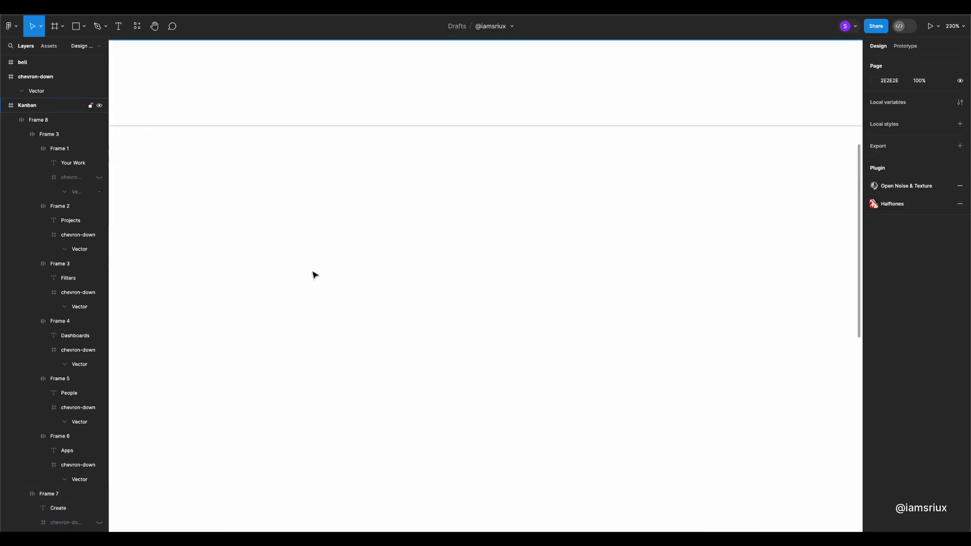
Turn the Create copy into a 298-wide Search field with a DADADA border, grey placeholder, and magnifier icon.
{"action": "key", "text": "Return"}
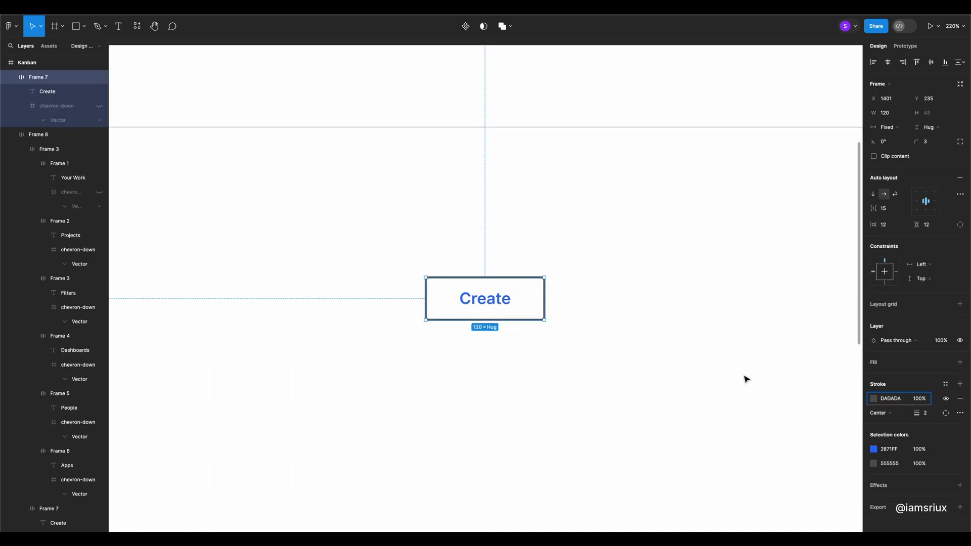
{"action": "double_click", "coordinate": [492, 296]}
{"action": "type", "text": "Search"}
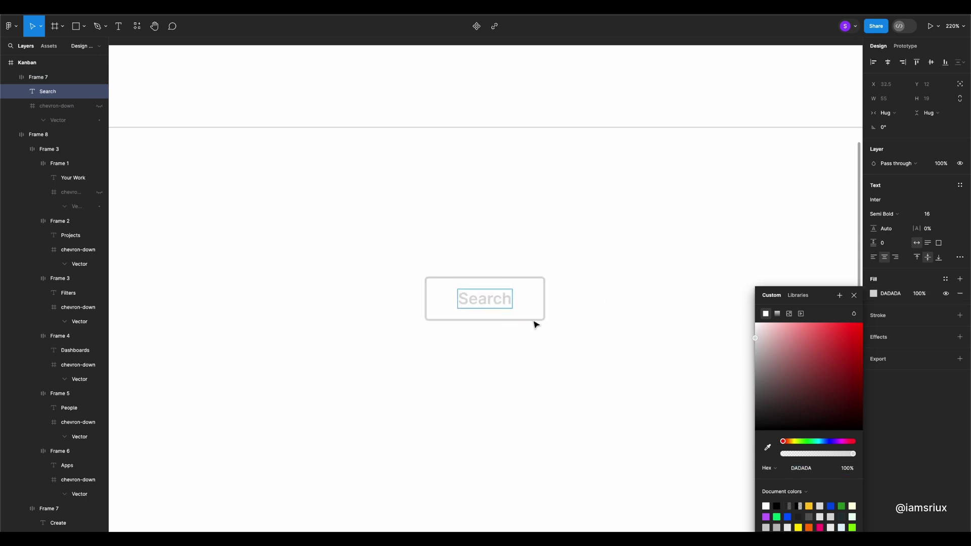
{"action": "left_click", "coordinate": [100, 107]}
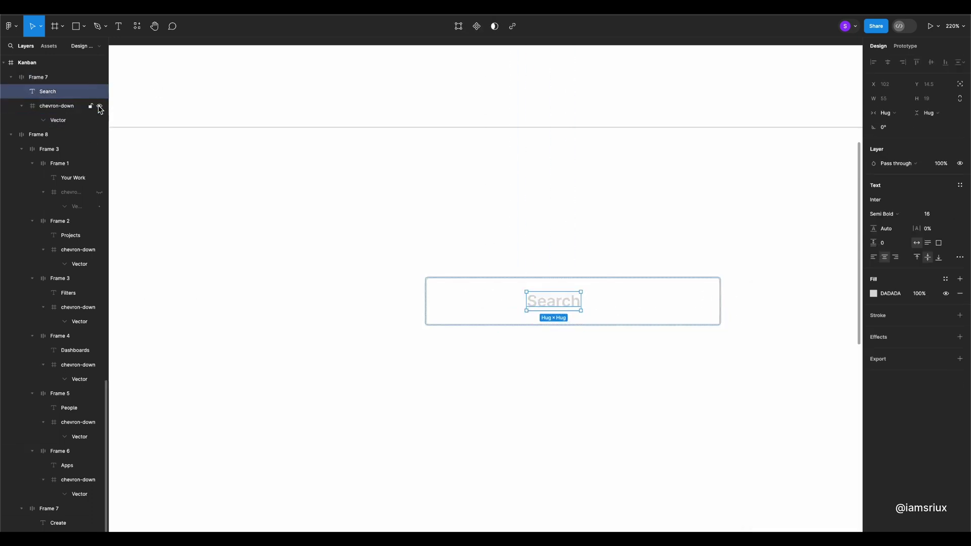
{"action": "left_click", "coordinate": [59, 107]}
{"action": "left_click", "coordinate": [873, 330]}
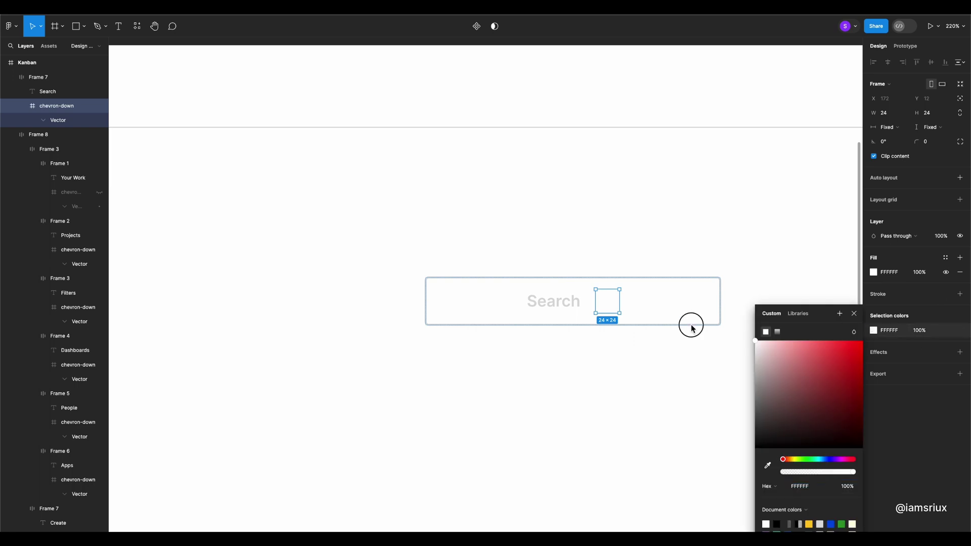
{"action": "left_click", "coordinate": [873, 330]}
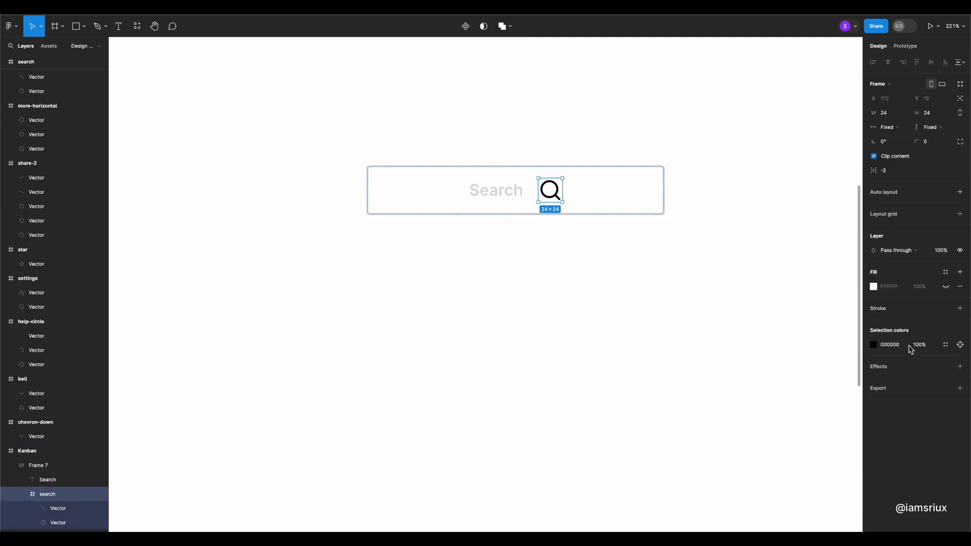
{"action": "left_click", "coordinate": [492, 193]}
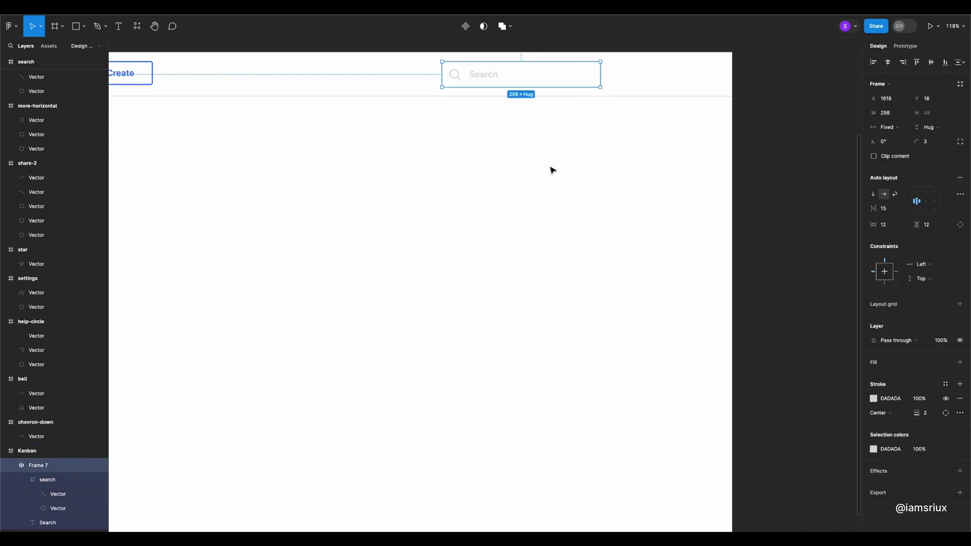
Line up the bell, help and gear icons in a row right of the search bar.
{"action": "left_click", "coordinate": [520, 78]}
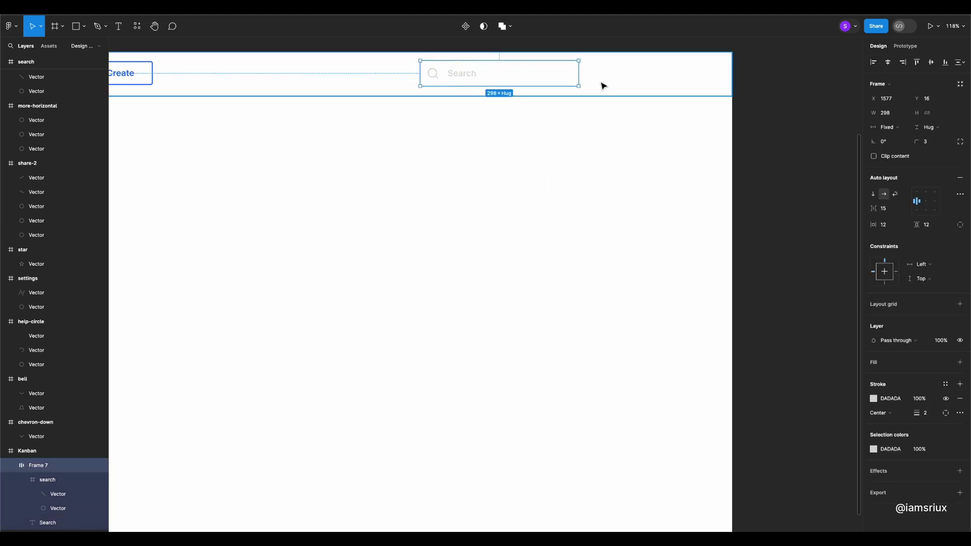
{"action": "scroll", "coordinate": [683, 148], "scroll_direction": "down", "scroll_amount": 2}
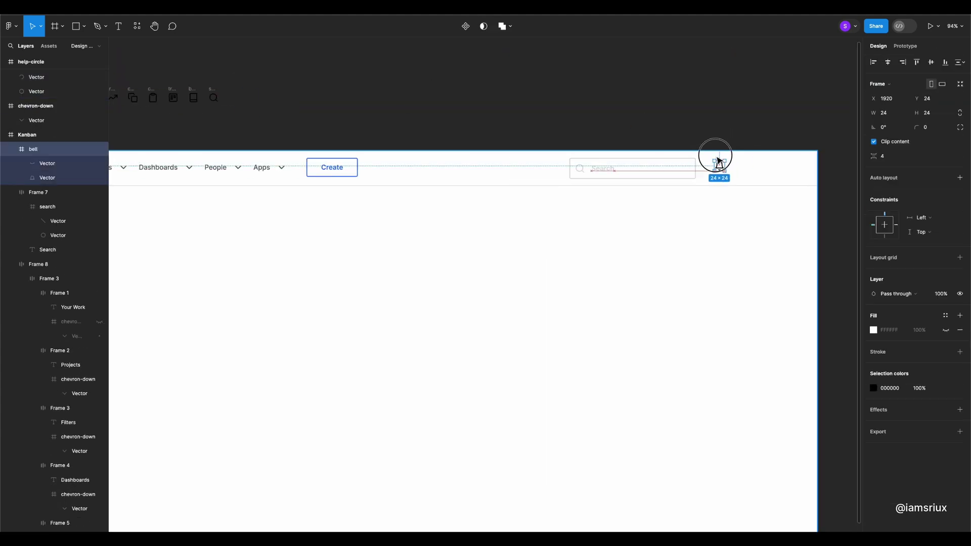
{"action": "left_click_drag", "start_coordinate": [714, 160], "coordinate": [708, 167]}
{"action": "scroll", "coordinate": [238, 103], "scroll_direction": "left", "scroll_amount": 5}
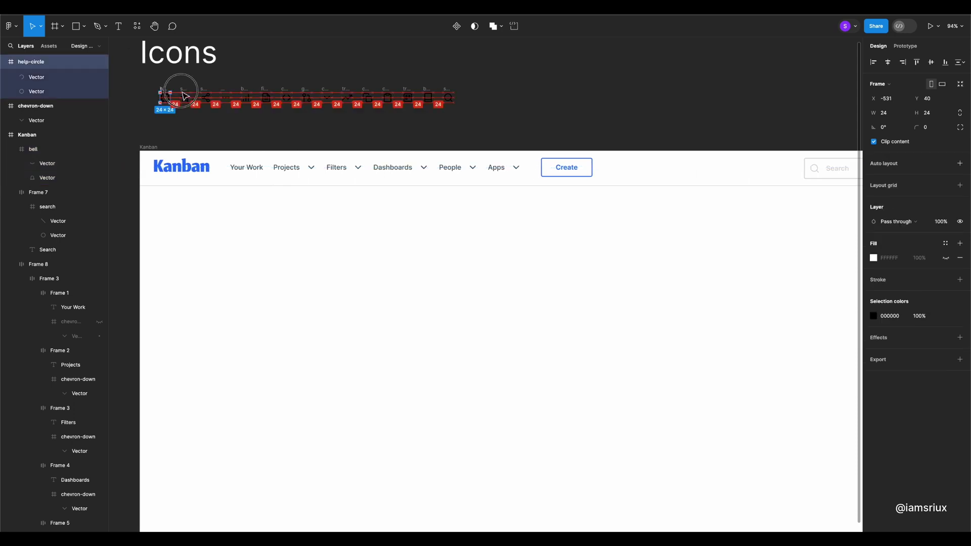
{"action": "left_click_drag", "start_coordinate": [165, 97], "coordinate": [618, 213]}
{"action": "scroll", "coordinate": [535, 174], "scroll_direction": "right", "scroll_amount": 7}
{"action": "left_click_drag", "start_coordinate": [250, 212], "coordinate": [629, 167]}
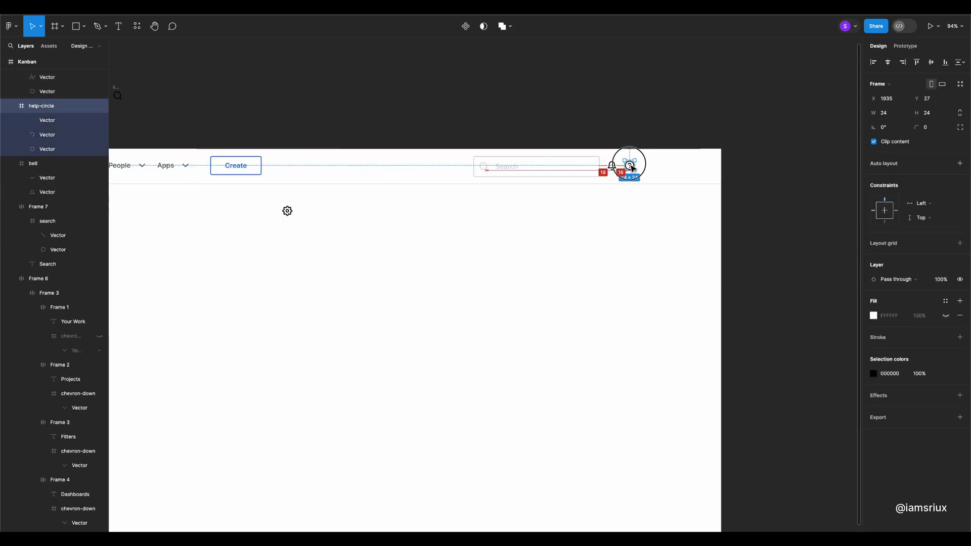
{"action": "left_click_drag", "start_coordinate": [288, 212], "coordinate": [648, 166]}
Select the icons and set the spacing between the bell, help and gear icons.
{"action": "left_click", "coordinate": [536, 167]}
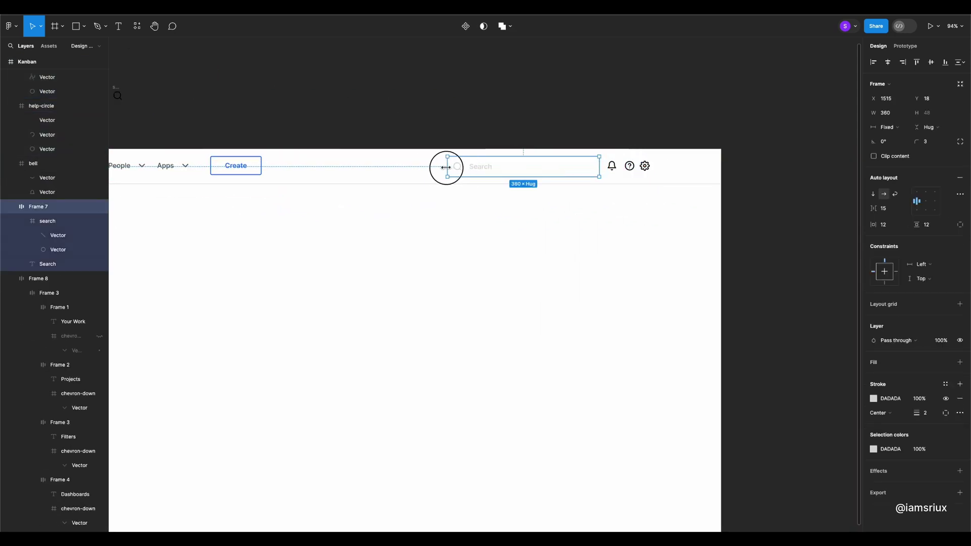
{"action": "left_click", "coordinate": [611, 166], "text": "shift"}
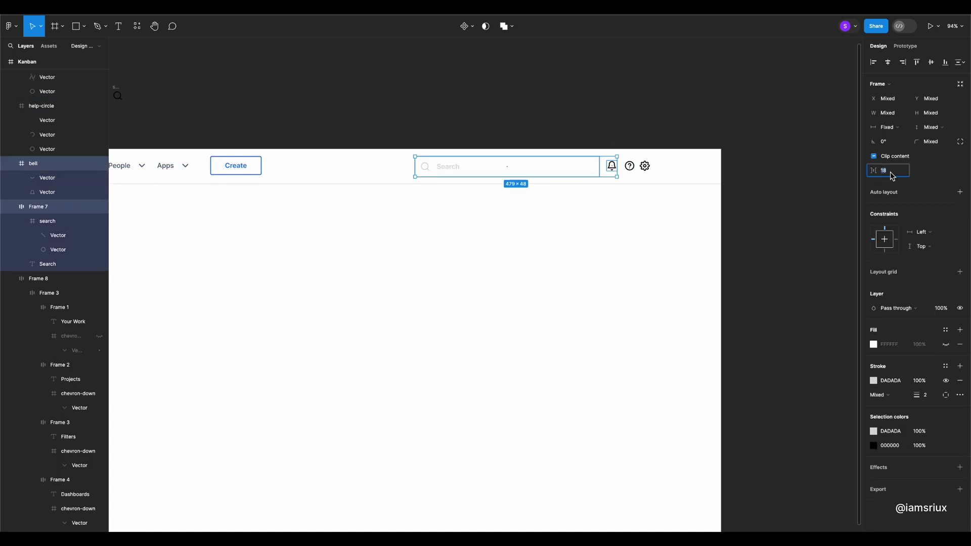
{"action": "left_click", "coordinate": [629, 166], "text": "shift"}
{"action": "left_click", "coordinate": [644, 166], "text": "shift"}
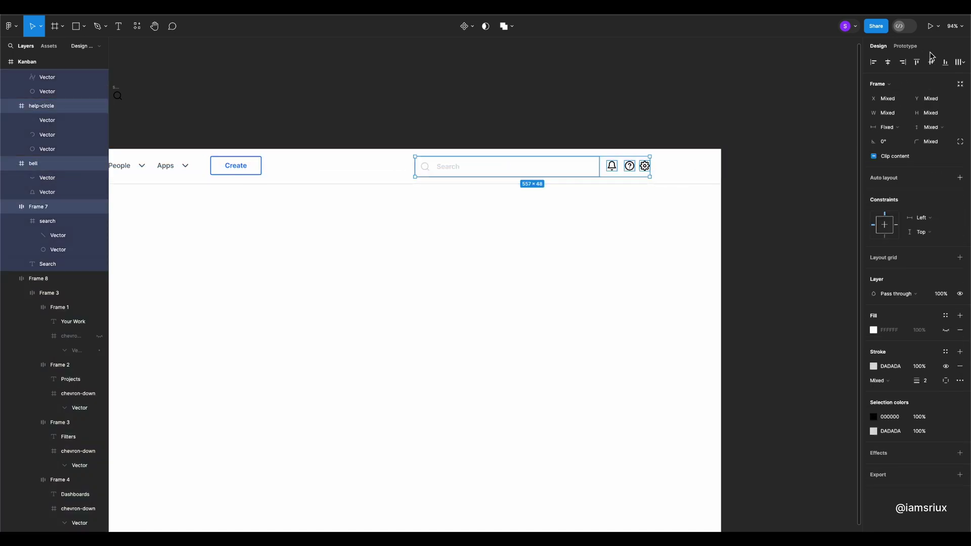
{"action": "left_click", "coordinate": [584, 172]}
{"action": "left_click", "coordinate": [613, 166]}
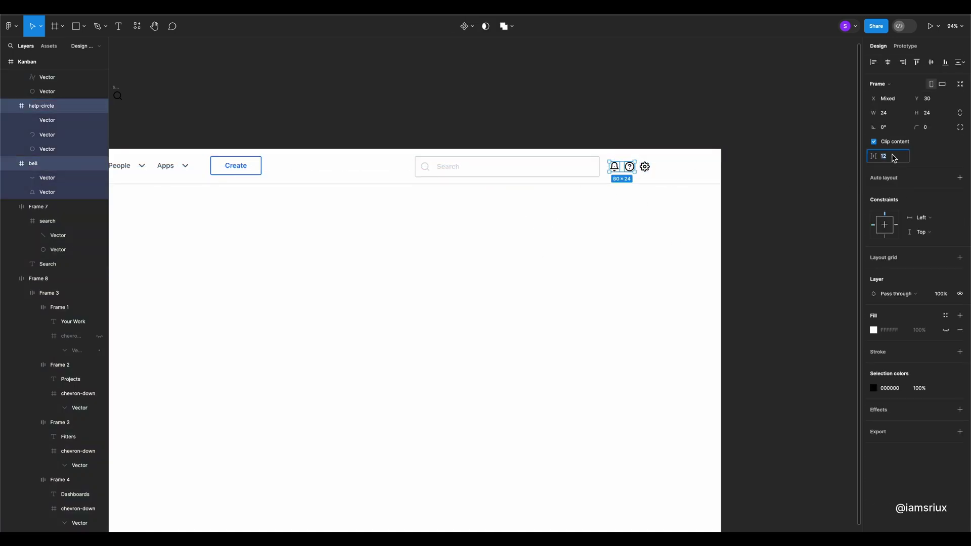
{"action": "type", "text": "0"}
{"action": "key", "text": "Return"}
Wrap the search bar and icons in an auto-layout row and shift it left.
{"action": "left_click", "coordinate": [633, 166], "text": "shift"}
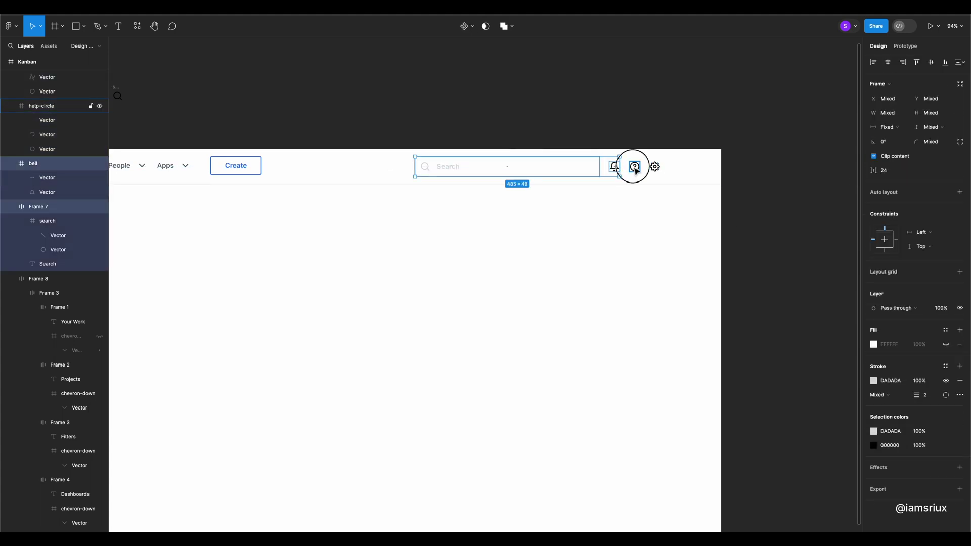
{"action": "key", "text": "shift+a"}
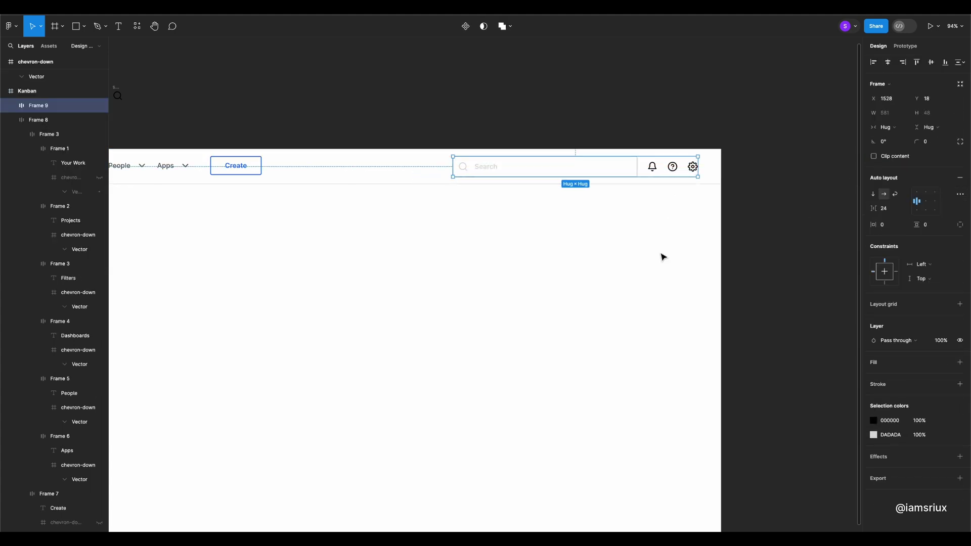
{"action": "key", "text": "shift+Left"}
{"action": "key", "text": "shift+Left"}
{"action": "key", "text": "shift+Left"}
Draw a 32×32 circle and move it into the header row after the gear icon.
{"action": "left_click", "coordinate": [83, 26]}
{"action": "left_click", "coordinate": [48, 80]}
{"action": "left_click_drag", "start_coordinate": [478, 253], "coordinate": [495, 270]}
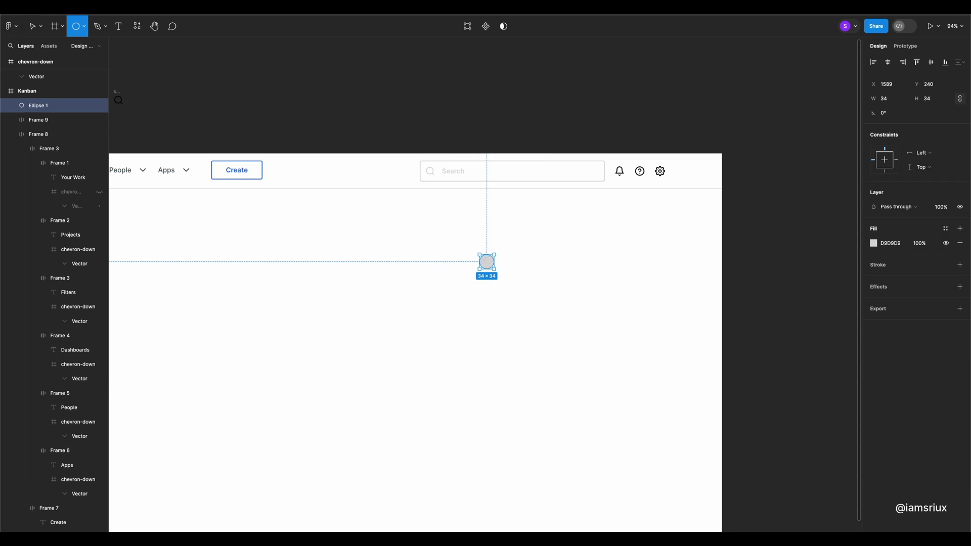
{"action": "left_click", "coordinate": [892, 101]}
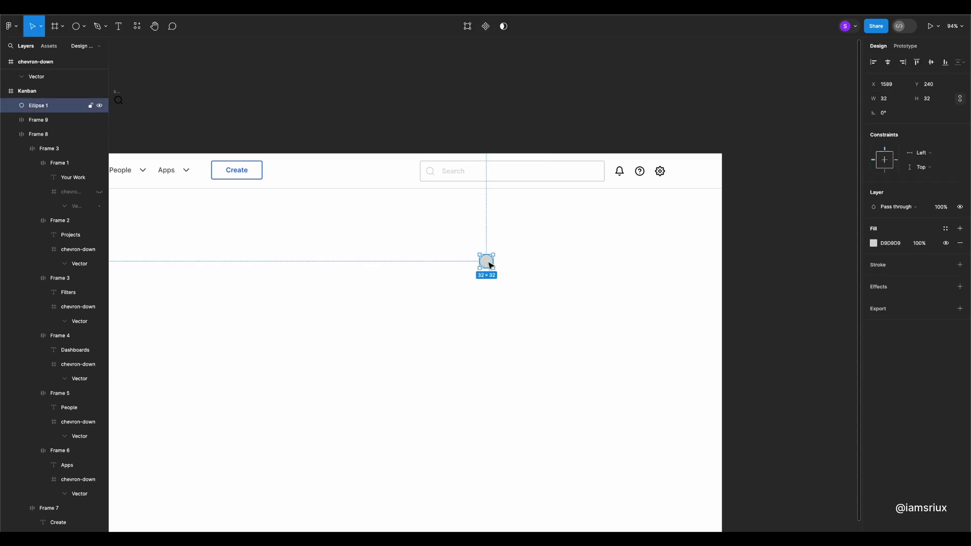
{"action": "left_click_drag", "start_coordinate": [489, 265], "coordinate": [681, 171]}
Fill the circle using an avatar plugin, then nudge the header row right.
{"action": "left_click", "coordinate": [137, 26]}
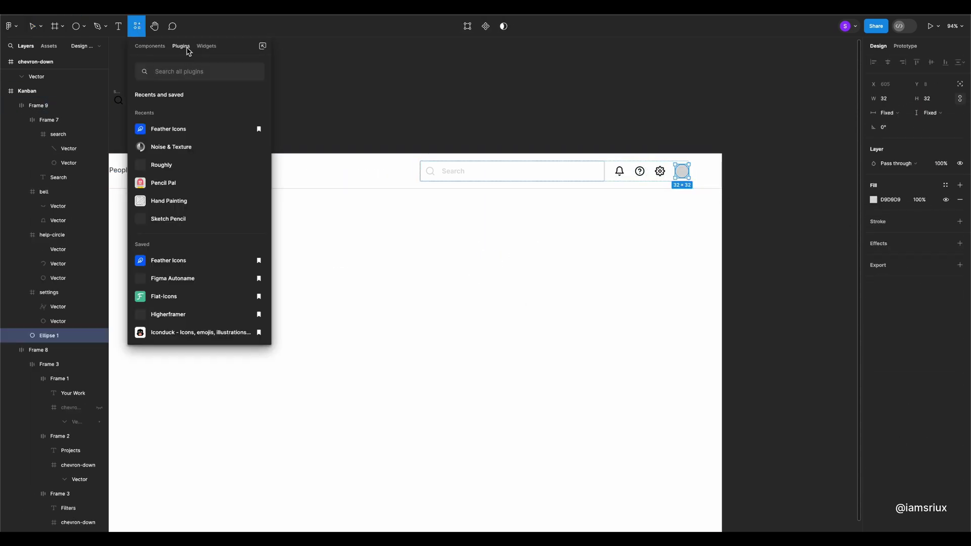
{"action": "type", "text": "avatars"}
{"action": "key", "text": "Escape"}
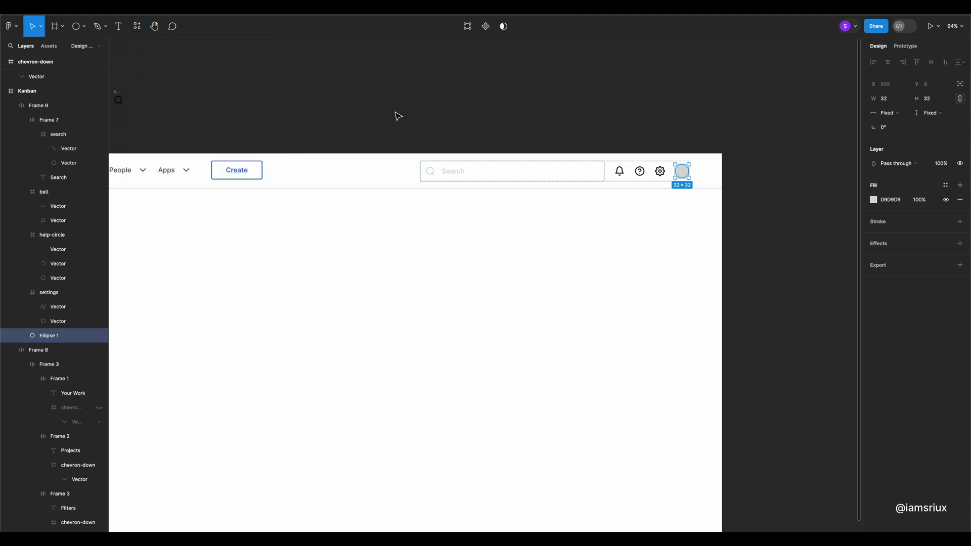
{"action": "left_click", "coordinate": [539, 175]}
{"action": "key", "text": "shift+Right"}
{"action": "key", "text": "shift+Right"}
{"action": "key", "text": "shift+Right"}
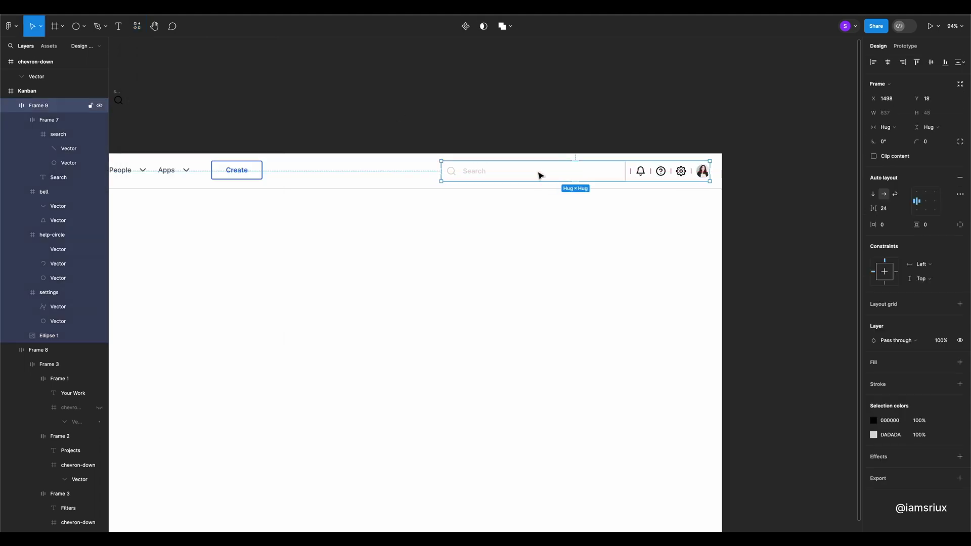
{"action": "left_click", "coordinate": [685, 119]}
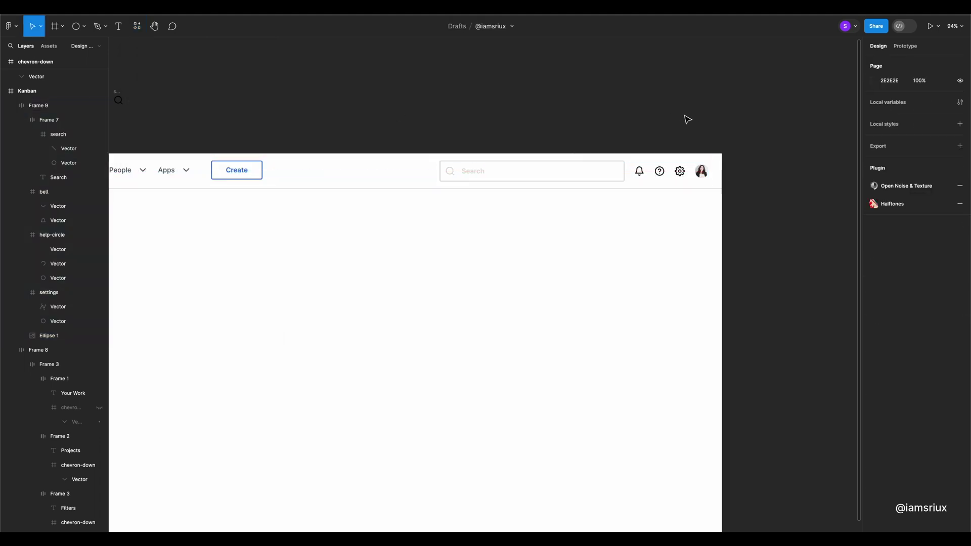
{"action": "scroll", "coordinate": [685, 119], "scroll_direction": "down", "scroll_amount": 5}
Vertically centre the header's navigation group and right-hand row.
{"action": "left_click", "coordinate": [614, 143], "text": "shift"}
{"action": "scroll", "coordinate": [614, 143], "scroll_direction": "up", "scroll_amount": 3}
{"action": "left_click", "coordinate": [930, 62]}
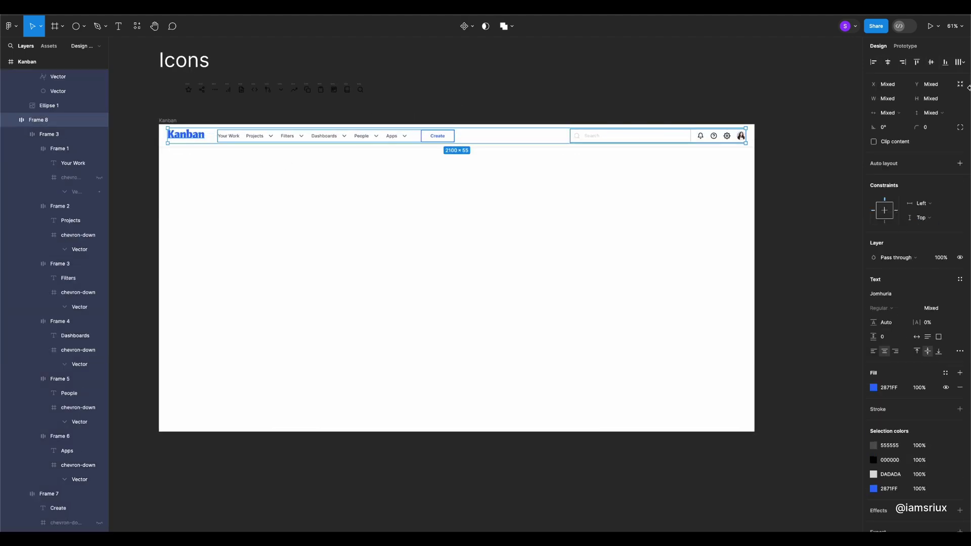
{"action": "left_click", "coordinate": [502, 126]}
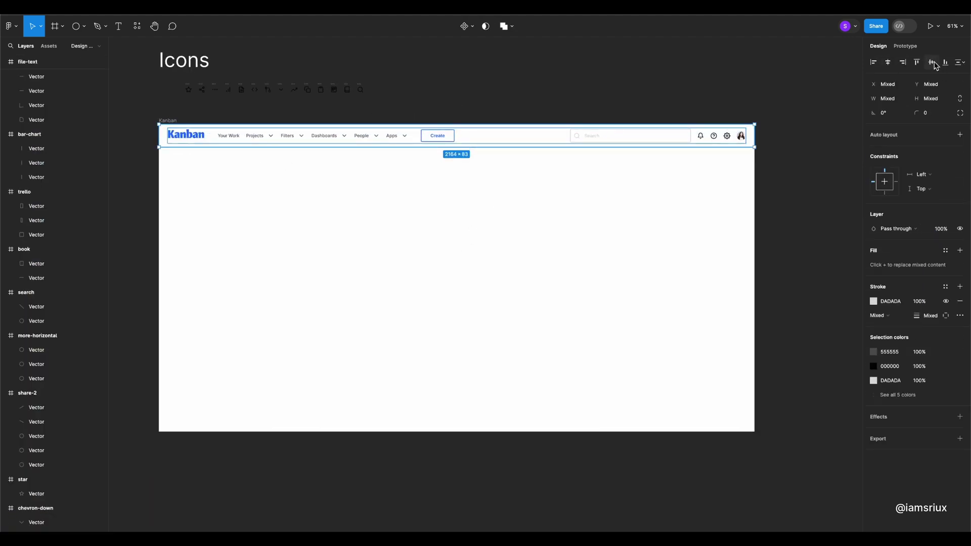
{"action": "left_click", "coordinate": [654, 211]}
Draw a 356-wide sidebar rectangle down the frame's left edge with pale FAFCFF fill.
{"action": "scroll", "coordinate": [524, 201], "scroll_direction": "up", "scroll_amount": 1}
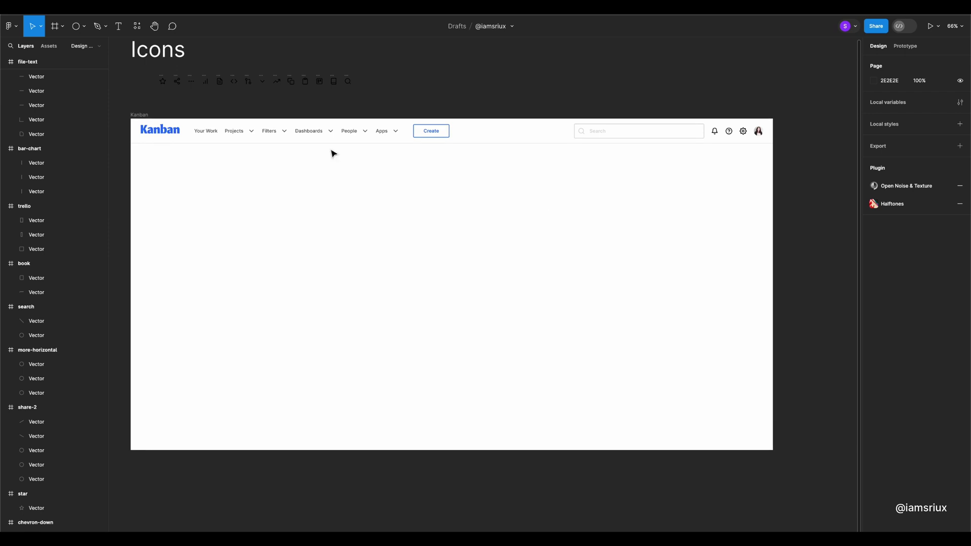
{"action": "left_click_drag", "start_coordinate": [152, 162], "coordinate": [234, 256]}
{"action": "left_click_drag", "start_coordinate": [189, 193], "coordinate": [167, 173]}
{"action": "left_click_drag", "start_coordinate": [170, 234], "coordinate": [171, 449]}
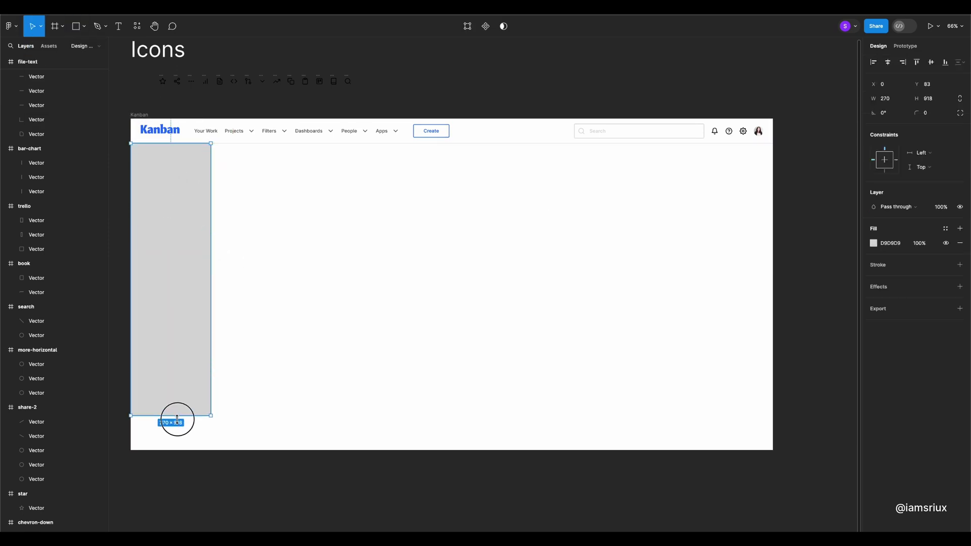
{"action": "left_click_drag", "start_coordinate": [211, 307], "coordinate": [236, 305]}
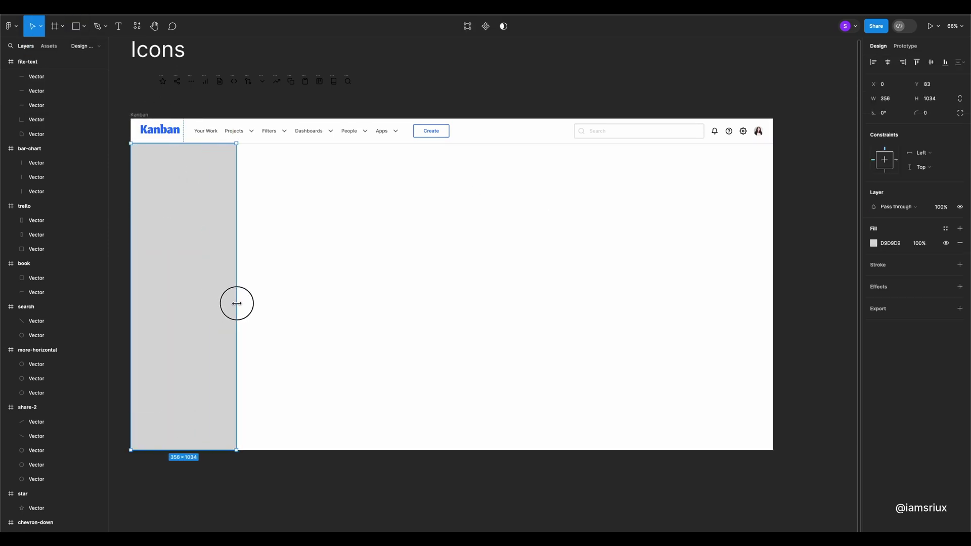
{"action": "left_click", "coordinate": [163, 277]}
{"action": "left_click", "coordinate": [873, 243]}
{"action": "left_click", "coordinate": [767, 397]}
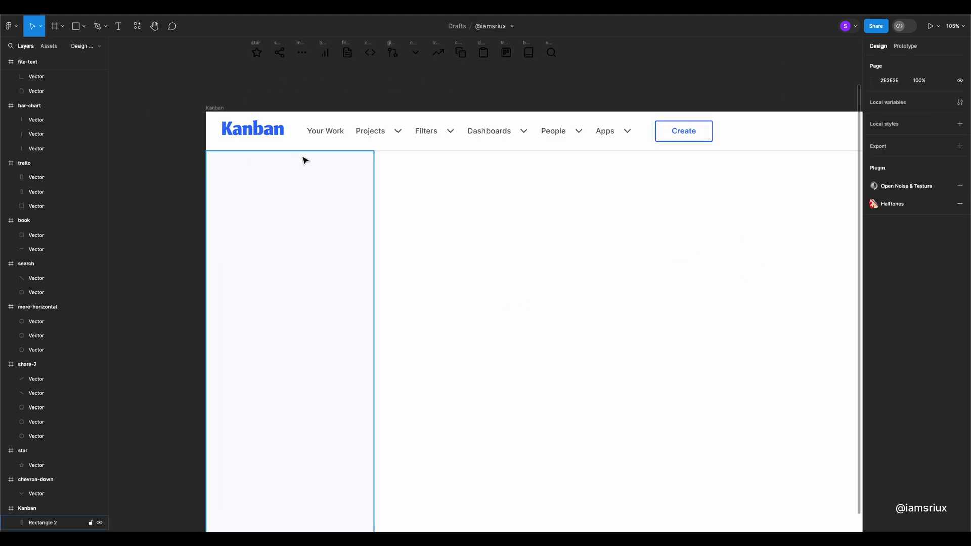
Copy the nav text onto the sidebar as the Product App title with a duplicate below.
{"action": "double_click", "coordinate": [335, 130]}
{"action": "key", "text": "ctrl+c"}
{"action": "left_click", "coordinate": [245, 182]}
{"action": "key", "text": "ctrl+v"}
{"action": "left_click_drag", "start_coordinate": [245, 182], "coordinate": [275, 197]}
{"action": "scroll", "coordinate": [275, 197], "scroll_direction": "up", "scroll_amount": 3}
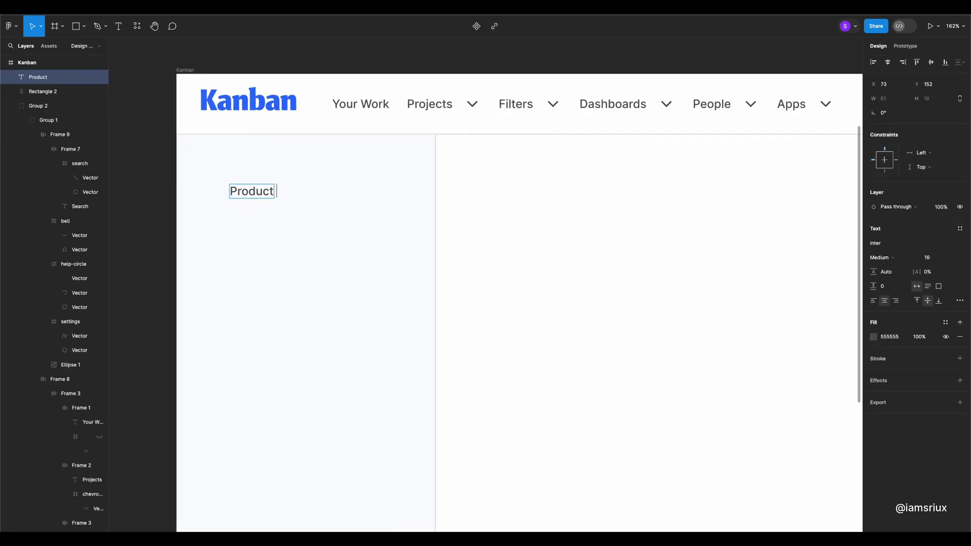
{"action": "left_click_drag", "start_coordinate": [250, 197], "coordinate": [250, 207]}
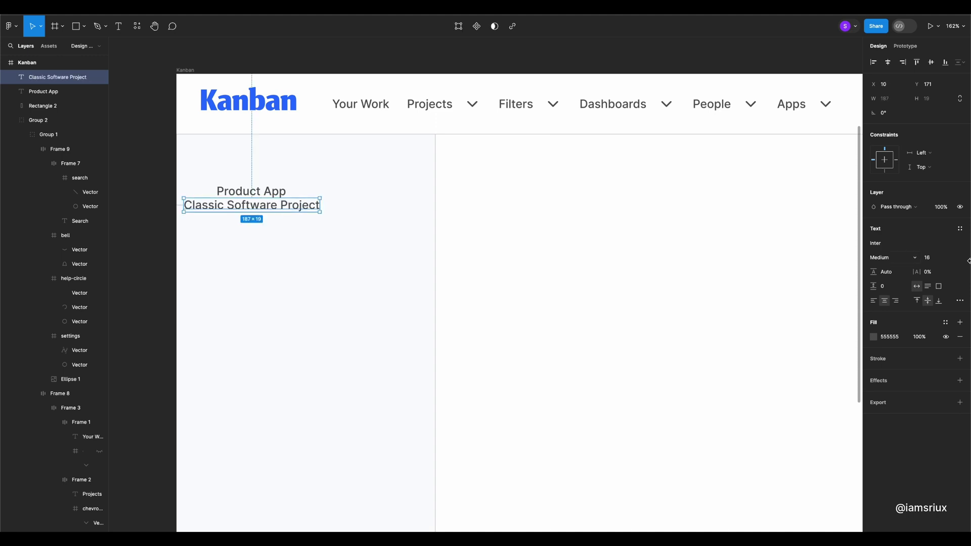
Make the subtitle size 12 in a lighter grey.
{"action": "left_click", "coordinate": [931, 257]}
{"action": "left_click", "coordinate": [930, 221]}
{"action": "left_click", "coordinate": [873, 337]}
{"action": "left_click_drag", "start_coordinate": [763, 387], "coordinate": [714, 391]}
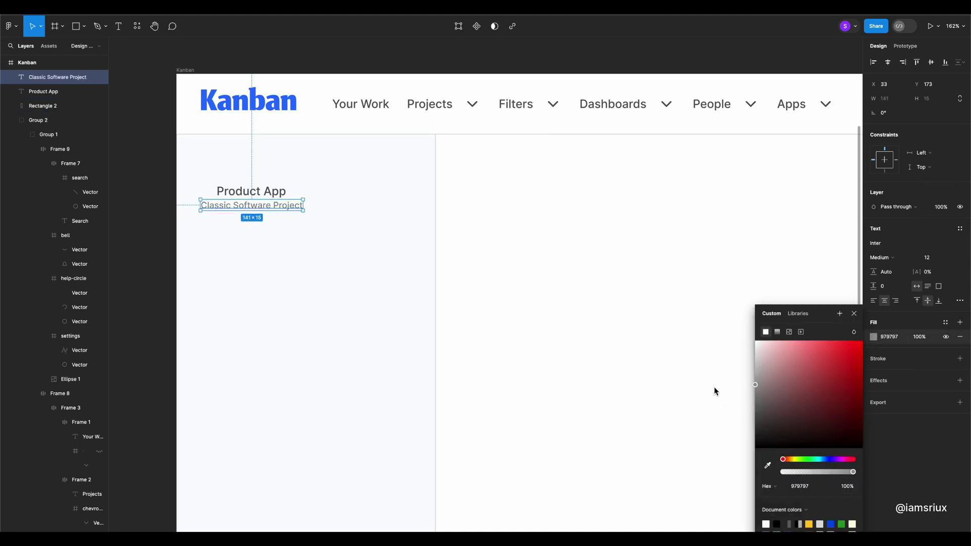
{"action": "left_click", "coordinate": [252, 191], "text": "shift"}
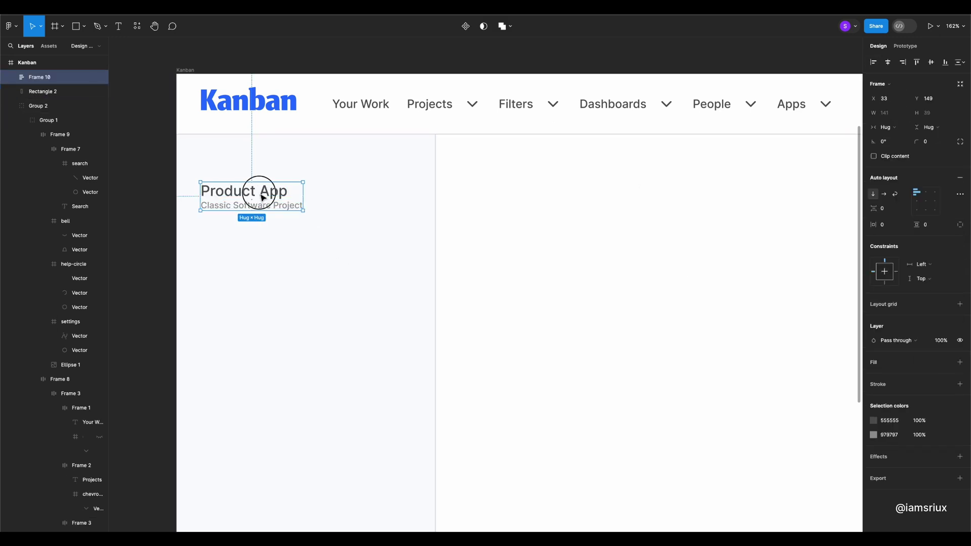
{"action": "mouse_move", "coordinate": [262, 197]}
{"action": "left_mouse_down"}
{"action": "mouse_move", "coordinate": [603, 230]}
{"action": "mouse_move", "coordinate": [262, 195]}
{"action": "left_mouse_up"}
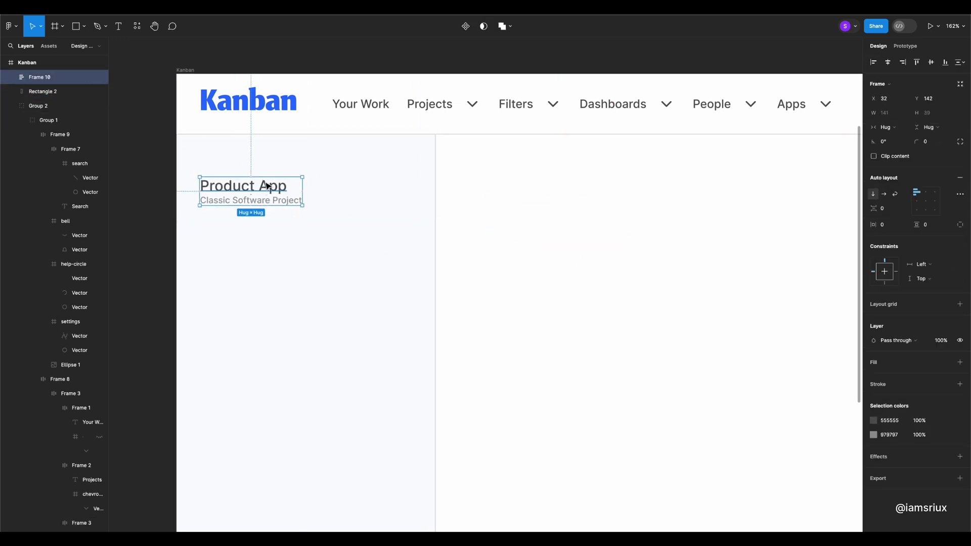
Set the Classic Software Project subtitle to size 14 and the Product App title to Semi Bold.
{"action": "double_click", "coordinate": [253, 200]}
{"action": "left_click", "coordinate": [933, 213]}
{"action": "left_click", "coordinate": [937, 235]}
{"action": "left_click", "coordinate": [932, 214]}
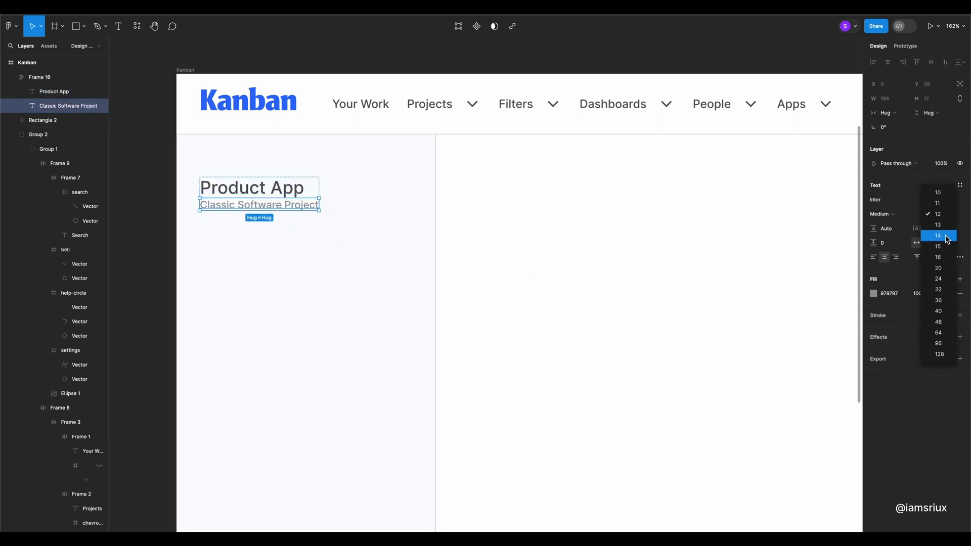
{"action": "left_click", "coordinate": [880, 214]}
{"action": "key", "text": "Escape"}
{"action": "key", "text": "shift+Tab"}
{"action": "left_click", "coordinate": [880, 214]}
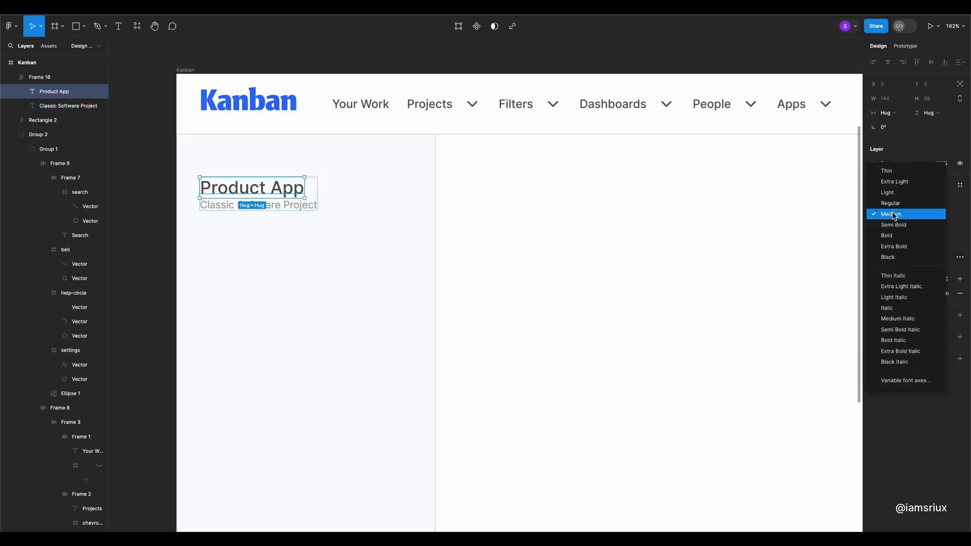
{"action": "left_click", "coordinate": [244, 196]}
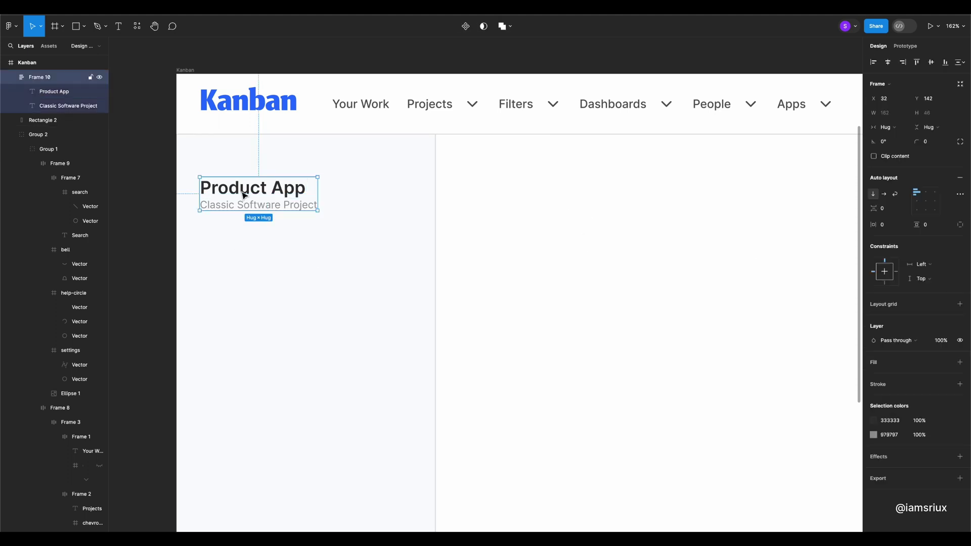
{"action": "left_click_drag", "start_coordinate": [256, 197], "coordinate": [280, 197]}
Draw a grey square placeholder left of the Product App title block.
{"action": "key", "text": "r"}
{"action": "scroll", "coordinate": [217, 188], "scroll_direction": "up", "scroll_amount": 5}
{"action": "left_click_drag", "start_coordinate": [191, 180], "coordinate": [232, 225]}
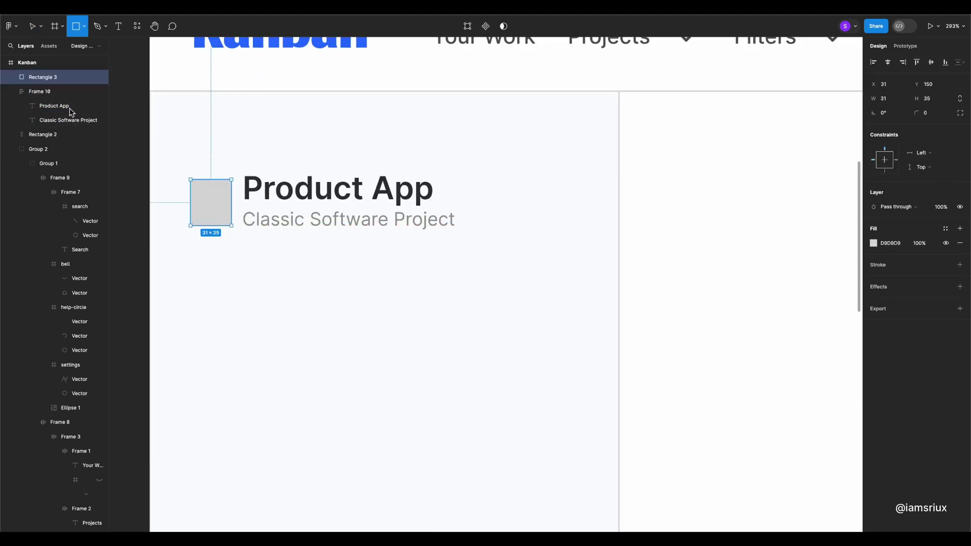
{"action": "left_click", "coordinate": [212, 211]}
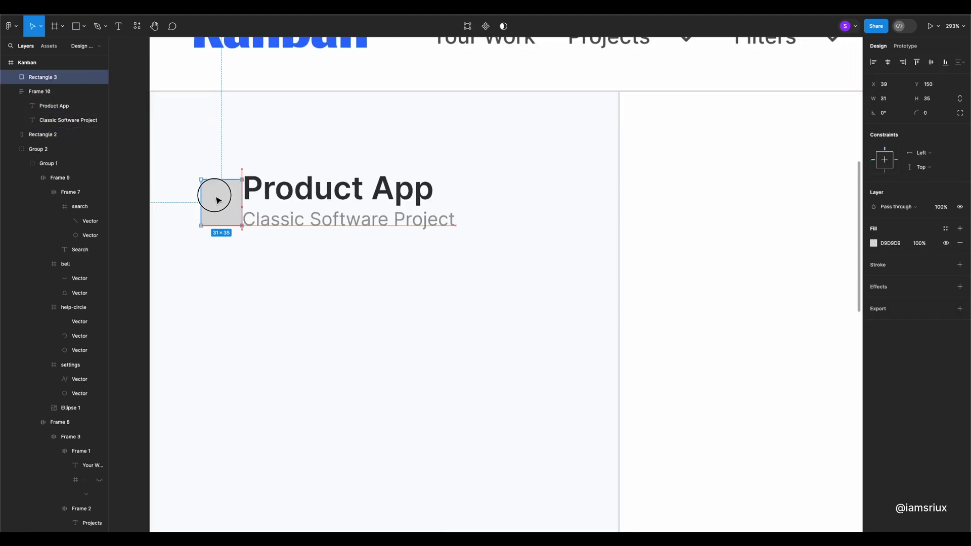
{"action": "left_click_drag", "start_coordinate": [273, 195], "coordinate": [345, 191]}
{"action": "left_click", "coordinate": [213, 200]}
{"action": "left_click_drag", "start_coordinate": [216, 199], "coordinate": [206, 203]}
{"action": "scroll", "coordinate": [206, 203], "scroll_direction": "up", "scroll_amount": 1}
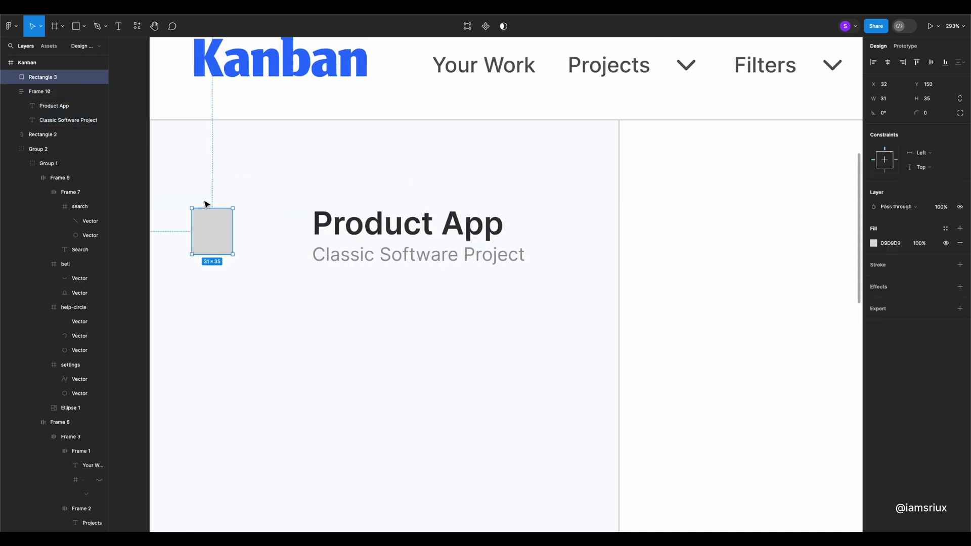
{"action": "scroll", "coordinate": [206, 204], "scroll_direction": "up", "scroll_amount": 3}
{"action": "mouse_move", "coordinate": [216, 307]}
{"action": "left_mouse_down"}
{"action": "mouse_move", "coordinate": [218, 180]}
{"action": "mouse_move", "coordinate": [217, 318]}
{"action": "mouse_move", "coordinate": [219, 288]}
{"action": "left_mouse_up"}
Resize the square to 31×31 and group it with the title block in auto layout.
{"action": "left_click", "coordinate": [328, 314]}
{"action": "left_click", "coordinate": [213, 319]}
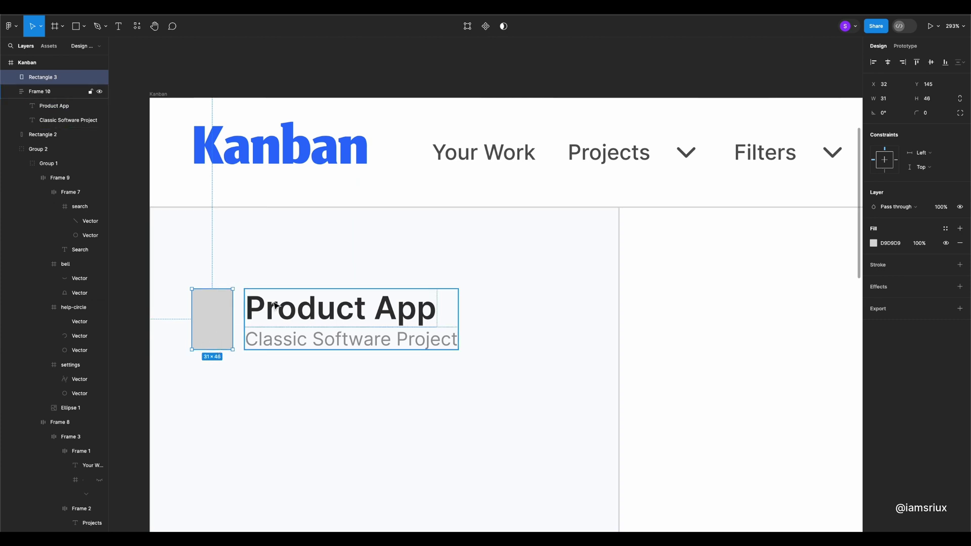
{"action": "left_click", "coordinate": [295, 320], "text": "shift"}
{"action": "scroll", "coordinate": [414, 303], "scroll_direction": "up", "scroll_amount": 1}
{"action": "key", "text": "shift+a"}
{"action": "scroll", "coordinate": [415, 314], "scroll_direction": "down", "scroll_amount": 3}
{"action": "scroll", "coordinate": [460, 338], "scroll_direction": "down", "scroll_amount": 2}
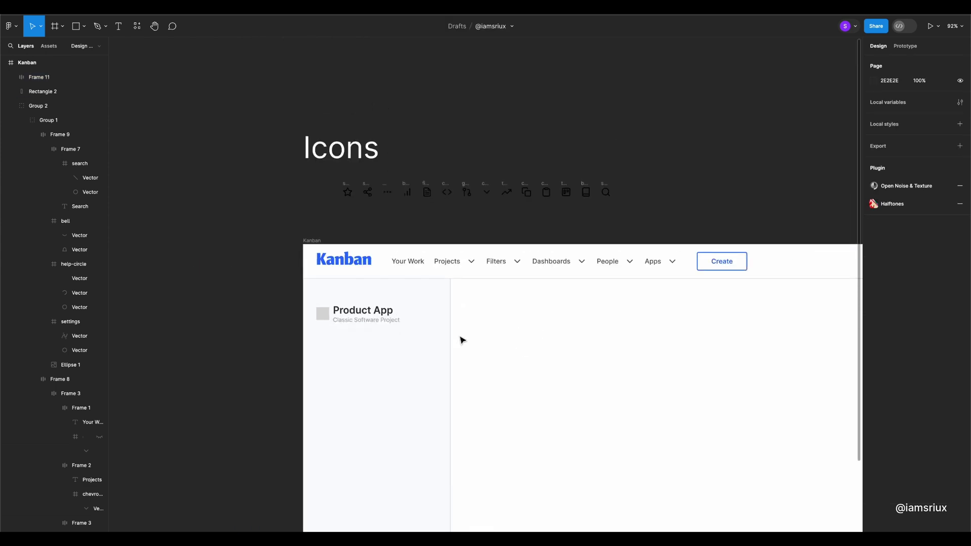
{"action": "scroll", "coordinate": [400, 237], "scroll_direction": "up", "scroll_amount": 1}
{"action": "scroll", "coordinate": [332, 268], "scroll_direction": "left", "scroll_amount": 2}
{"action": "left_click", "coordinate": [332, 269]}
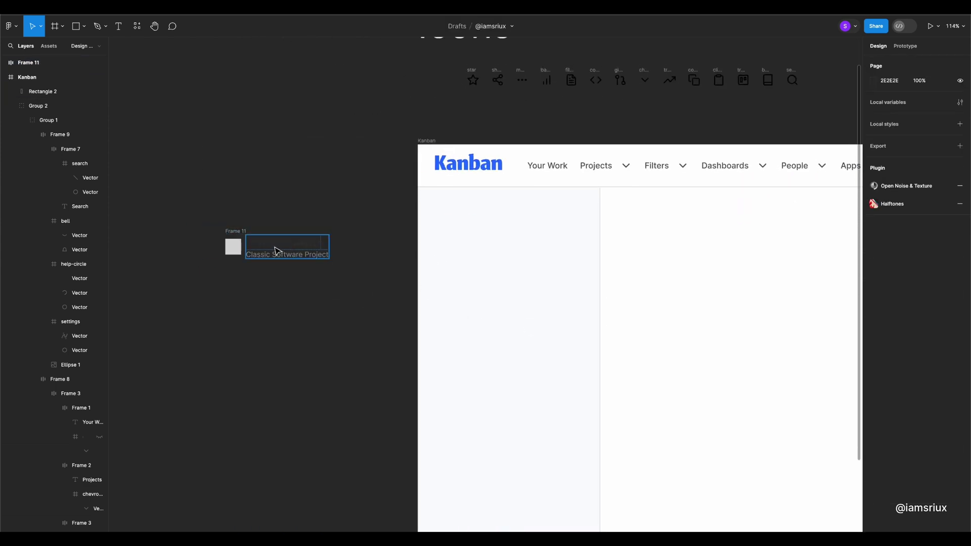
{"action": "scroll", "coordinate": [492, 267], "scroll_direction": "right", "scroll_amount": 3}
{"action": "scroll", "coordinate": [492, 268], "scroll_direction": "right", "scroll_amount": 2}
{"action": "left_click", "coordinate": [466, 124]}
Move the Projects item into the sidebar with a book icon and stack rows vertically.
{"action": "mouse_move", "coordinate": [466, 124]}
{"action": "left_mouse_down"}
{"action": "mouse_move", "coordinate": [377, 377]}
{"action": "mouse_move", "coordinate": [243, 359]}
{"action": "left_mouse_up"}
{"action": "scroll", "coordinate": [312, 301], "scroll_direction": "up", "scroll_amount": 5}
{"action": "scroll", "coordinate": [377, 377], "scroll_direction": "down", "scroll_amount": 3}
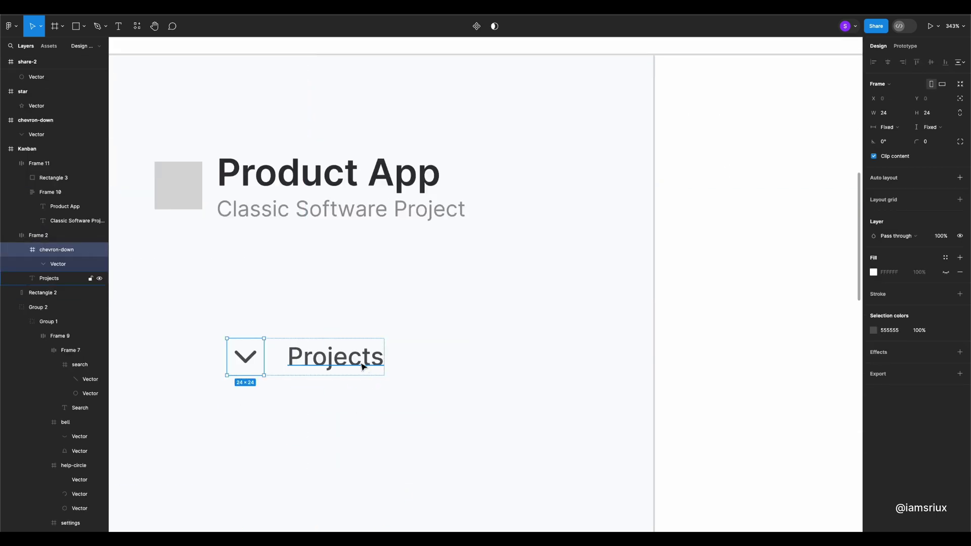
{"action": "scroll", "coordinate": [384, 364], "scroll_direction": "down", "scroll_amount": 3}
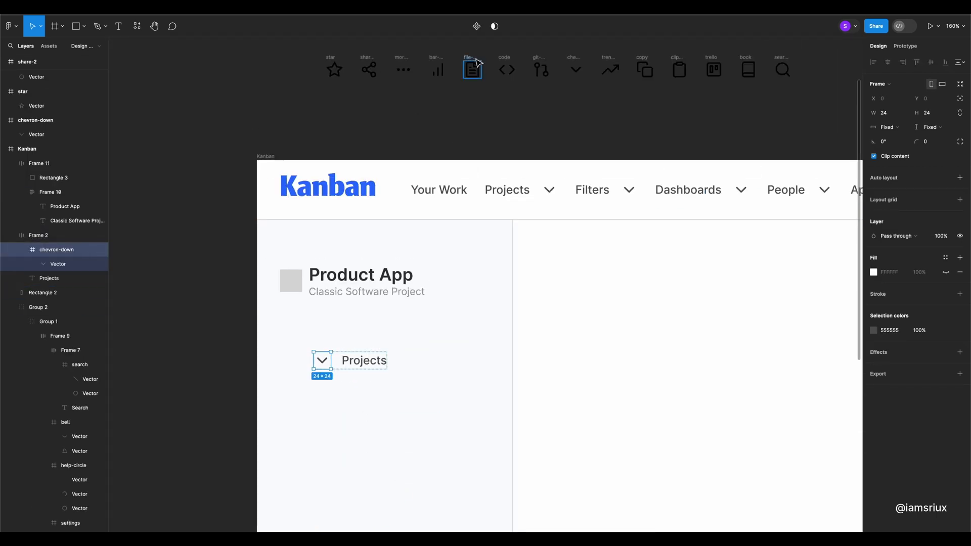
{"action": "mouse_move", "coordinate": [747, 70]}
{"action": "left_mouse_down"}
{"action": "mouse_move", "coordinate": [344, 362]}
{"action": "mouse_move", "coordinate": [348, 385]}
{"action": "left_mouse_up"}
{"action": "left_click", "coordinate": [344, 362]}
{"action": "left_click", "coordinate": [349, 360], "text": "shift"}
{"action": "left_click", "coordinate": [960, 191]}
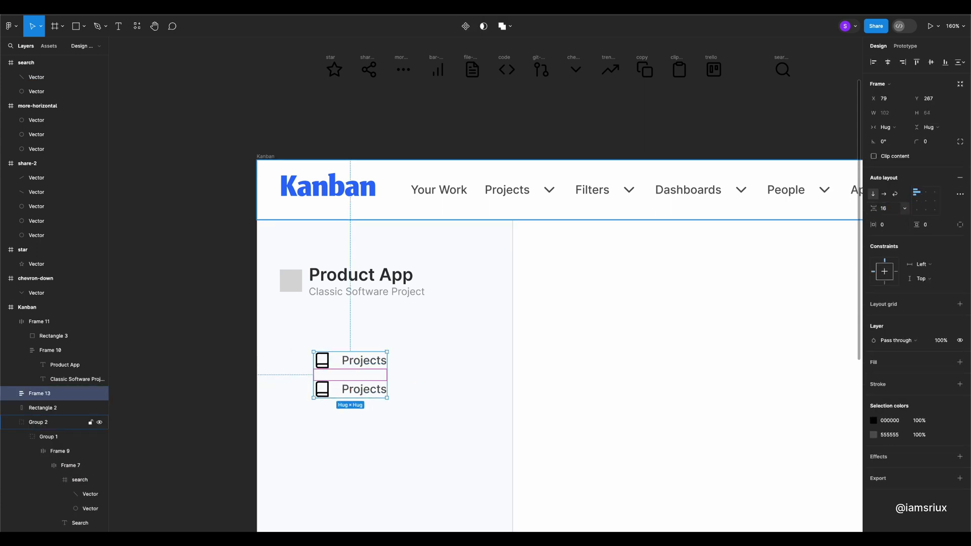
Duplicate the book-icon row with Ctrl+D to make eight menu entries.
{"action": "double_click", "coordinate": [362, 392]}
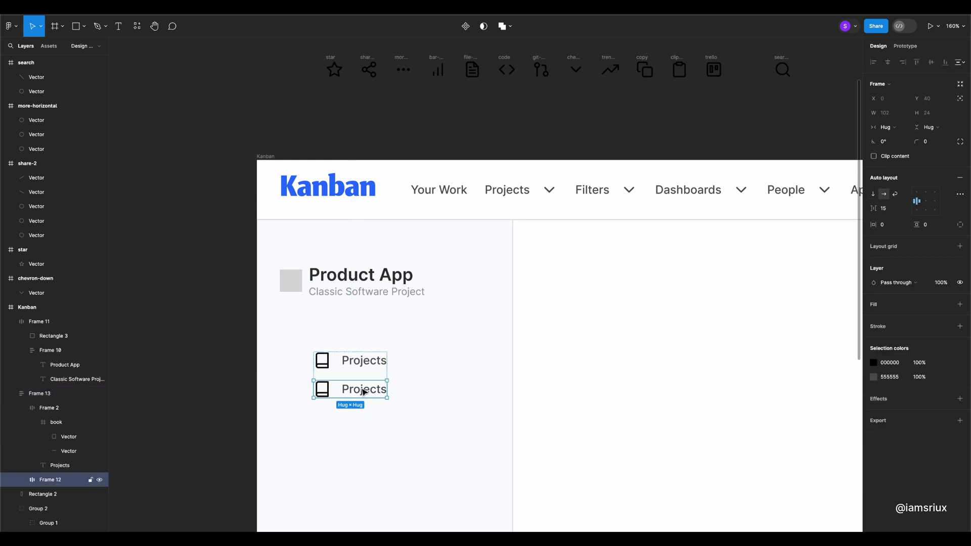
{"action": "key", "text": "ctrl+d"}
{"action": "key", "text": "ctrl+d"}
{"action": "key", "text": "ctrl+d"}
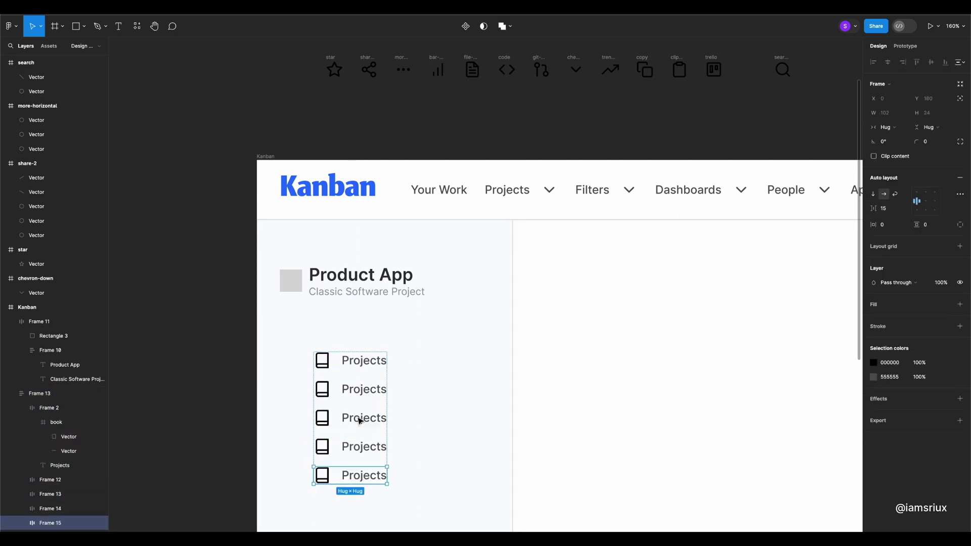
{"action": "key", "text": "ctrl+d"}
{"action": "left_click", "coordinate": [359, 389]}
{"action": "left_click", "coordinate": [364, 360]}
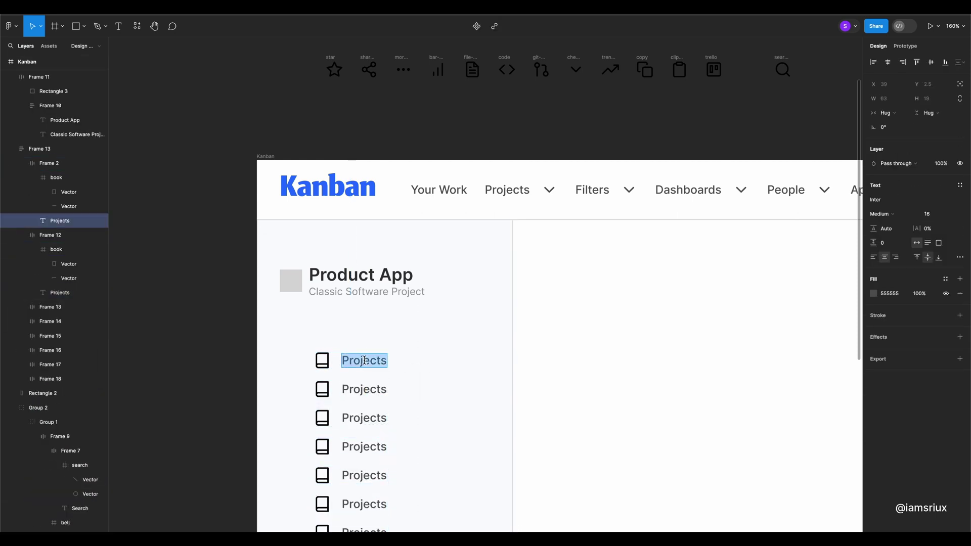
Rename the rows Backlog, Active sprints, Reports, Issues, Components, Code, Releases, Project pages.
{"action": "double_click", "coordinate": [364, 391]}
{"action": "type", "text": "Active Sprints"}
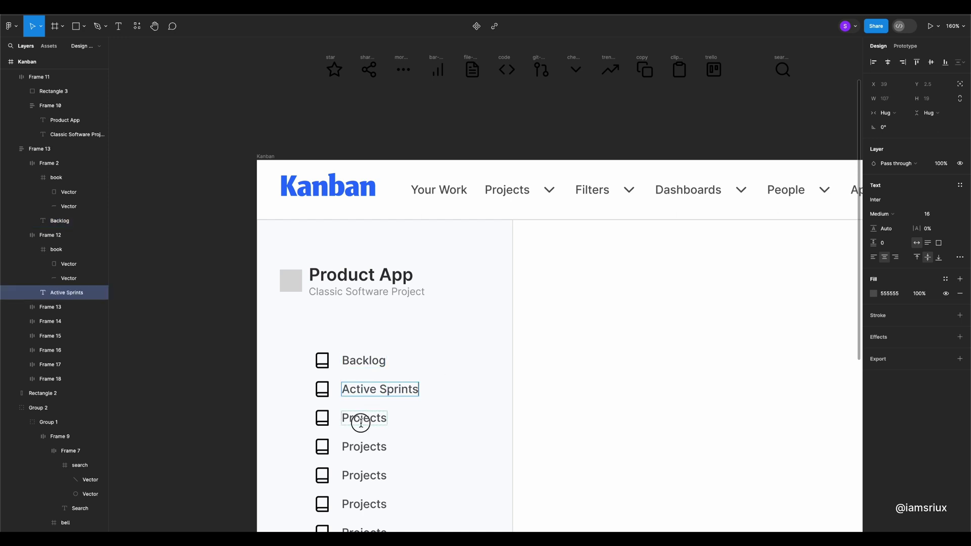
{"action": "double_click", "coordinate": [360, 420]}
{"action": "type", "text": "Reports"}
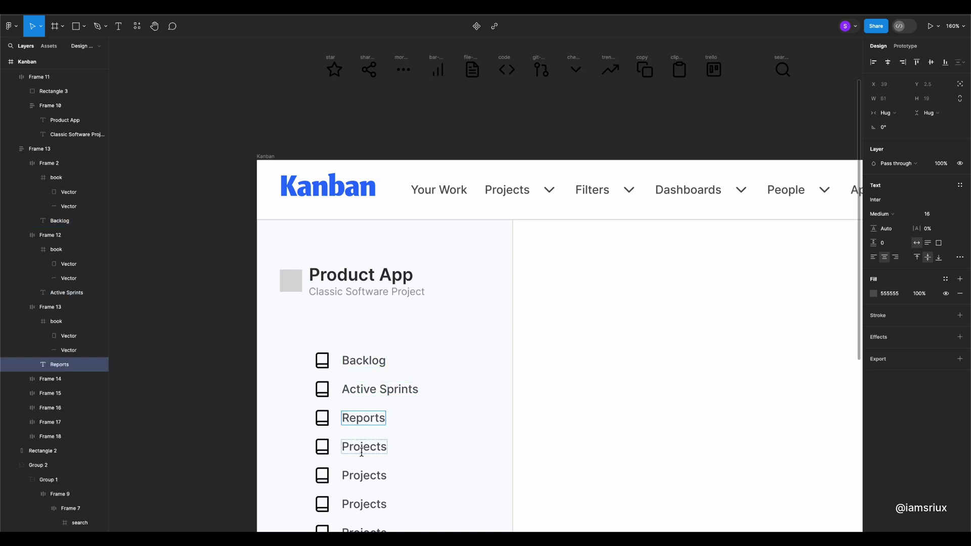
{"action": "double_click", "coordinate": [361, 451]}
{"action": "scroll", "coordinate": [389, 439], "scroll_direction": "down", "scroll_amount": 5}
{"action": "type", "text": "Issues"}
{"action": "double_click", "coordinate": [367, 344]}
{"action": "type", "text": "Compone"}
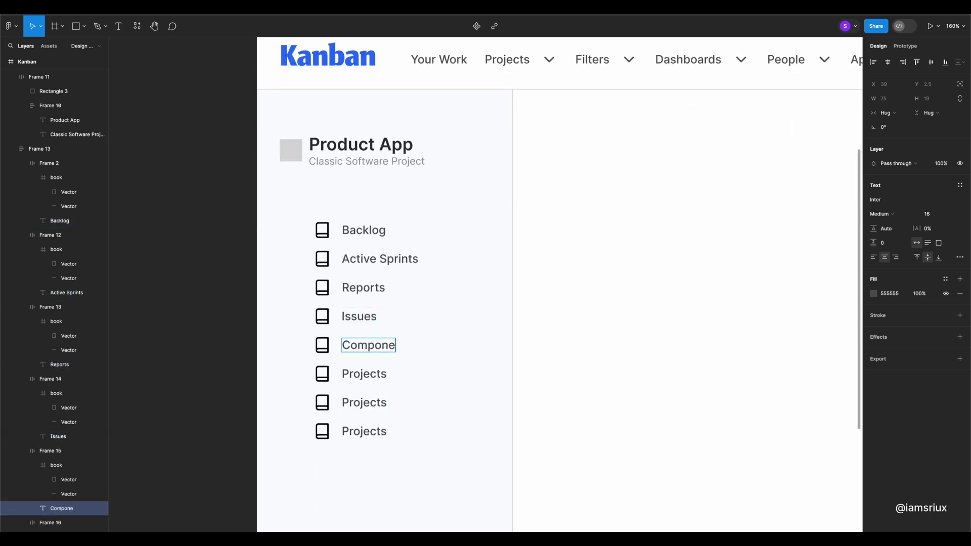
{"action": "type", "text": "nts"}
{"action": "double_click", "coordinate": [366, 373]}
{"action": "double_click", "coordinate": [367, 399]}
{"action": "type", "text": "Releases"}
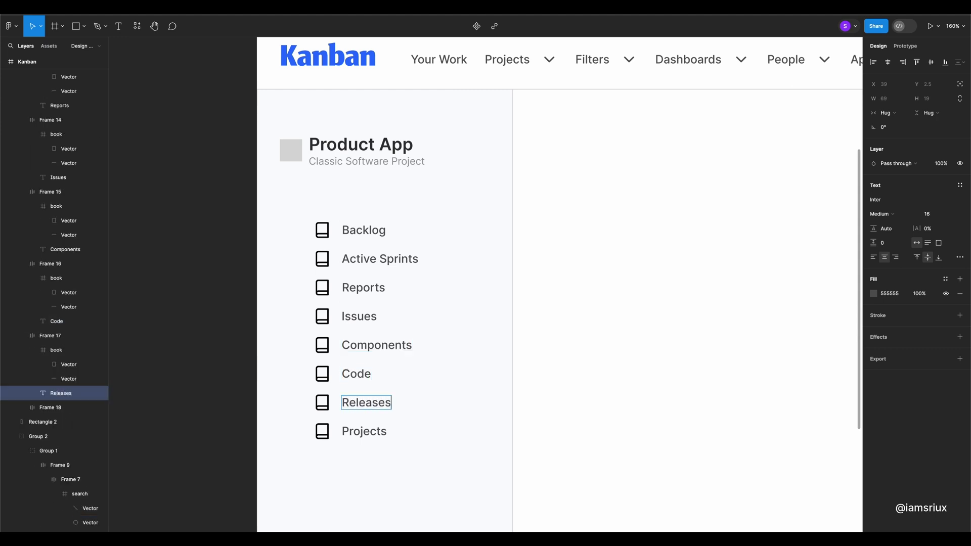
{"action": "double_click", "coordinate": [363, 429]}
{"action": "type", "text": "page"}
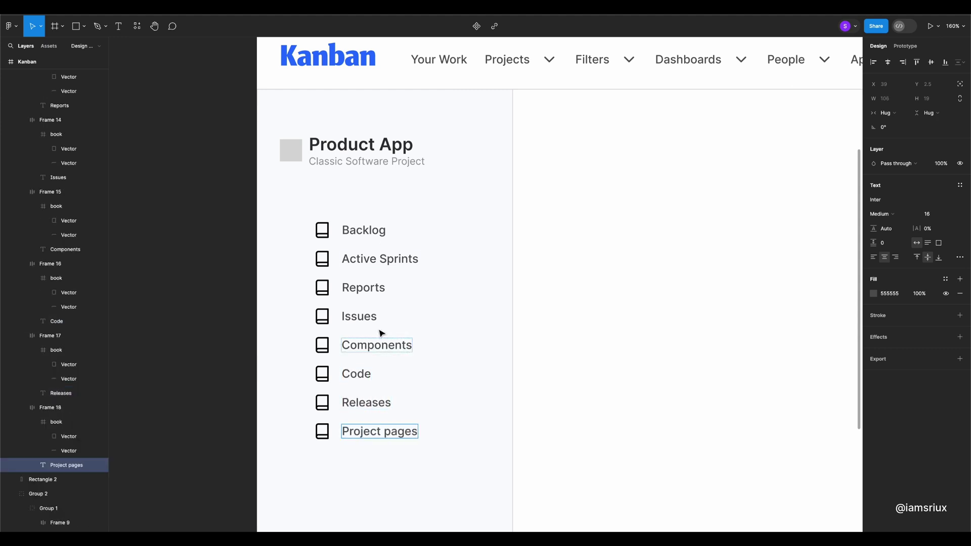
Correct the 'Active Sprints' label to 'Active sprints'.
{"action": "double_click", "coordinate": [400, 258]}
{"action": "key", "text": "BackSpace"}
{"action": "type", "text": "s"}
{"action": "key", "text": "Escape"}
{"action": "scroll", "coordinate": [464, 264], "scroll_direction": "up", "scroll_amount": 2}
Replace the book icons in Active sprints and Reports with the trello and trending-up icons.
{"action": "scroll", "coordinate": [464, 264], "scroll_direction": "up", "scroll_amount": 3}
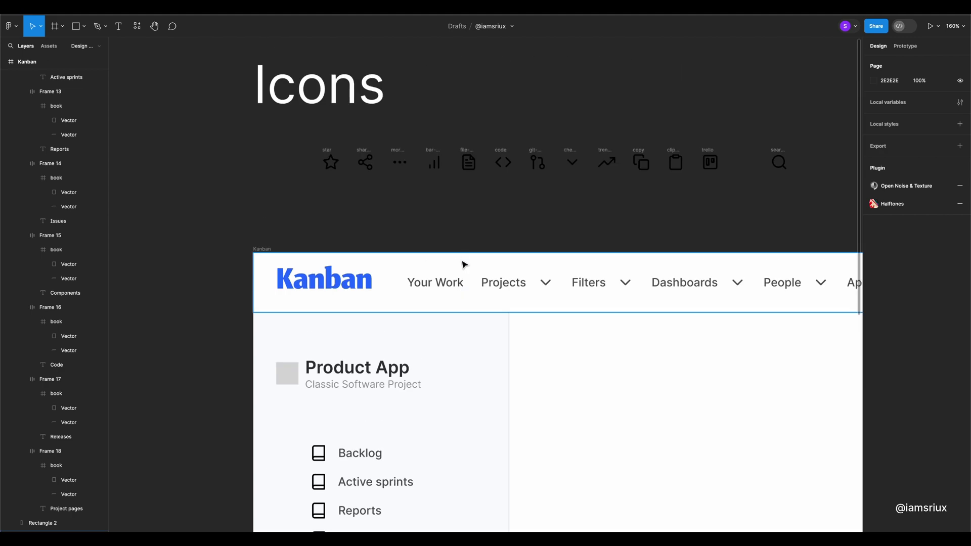
{"action": "scroll", "coordinate": [357, 401], "scroll_direction": "down", "scroll_amount": 2}
{"action": "mouse_move", "coordinate": [710, 162]}
{"action": "left_mouse_down"}
{"action": "mouse_move", "coordinate": [368, 380]}
{"action": "mouse_move", "coordinate": [319, 371]}
{"action": "left_mouse_up"}
{"action": "left_click", "coordinate": [346, 371]}
{"action": "key", "text": "Delete"}
{"action": "scroll", "coordinate": [735, 160], "scroll_direction": "up", "scroll_amount": 3}
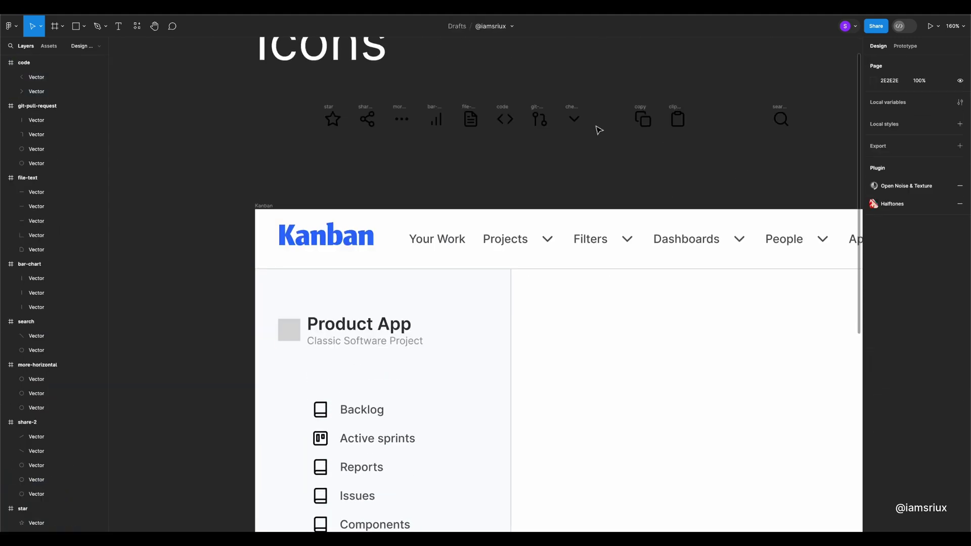
{"action": "left_click_drag", "start_coordinate": [599, 131], "coordinate": [321, 395]}
{"action": "left_click", "coordinate": [320, 395]}
{"action": "key", "text": "Delete"}
Put the clipboard icon into the Releases row and delete its book icon.
{"action": "scroll", "coordinate": [520, 217], "scroll_direction": "up", "scroll_amount": 3}
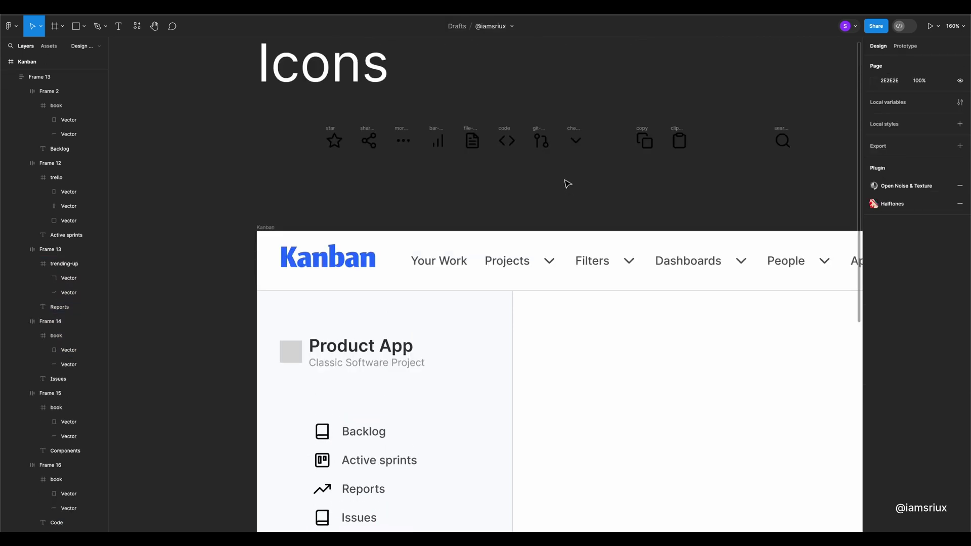
{"action": "left_click", "coordinate": [679, 140]}
{"action": "scroll", "coordinate": [440, 241], "scroll_direction": "down", "scroll_amount": 5}
{"action": "mouse_move", "coordinate": [677, 55]}
{"action": "left_mouse_down"}
{"action": "mouse_move", "coordinate": [375, 450]}
{"action": "mouse_move", "coordinate": [334, 452]}
{"action": "left_mouse_up"}
{"action": "left_click", "coordinate": [325, 451]}
{"action": "key", "text": "Delete"}
Swap out the book icons in the Project pages and Code rows, giving Code the code icon.
{"action": "scroll", "coordinate": [364, 354], "scroll_direction": "up", "scroll_amount": 3}
{"action": "scroll", "coordinate": [364, 455], "scroll_direction": "down", "scroll_amount": 3}
{"action": "left_click", "coordinate": [364, 479]}
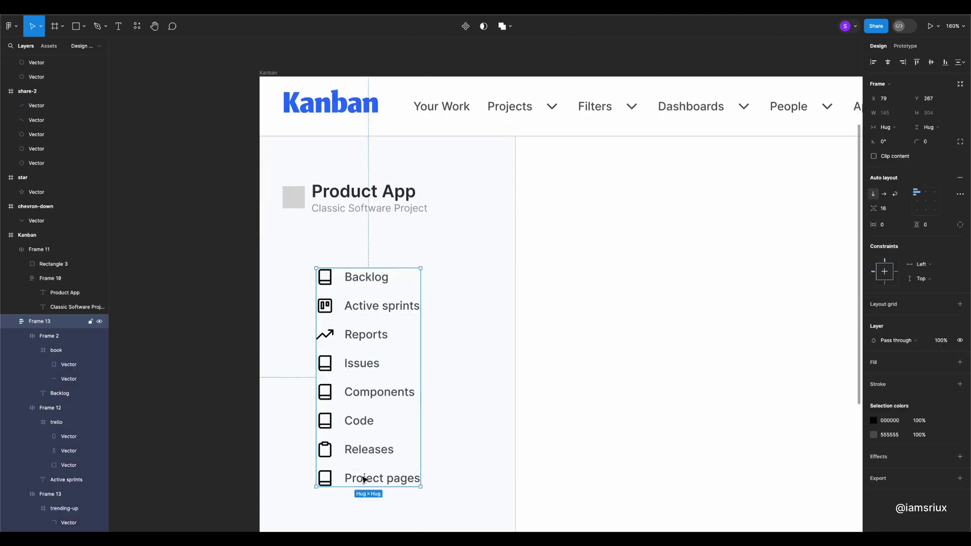
{"action": "left_click", "coordinate": [324, 477]}
{"action": "scroll", "coordinate": [505, 252], "scroll_direction": "up", "scroll_amount": 3}
{"action": "left_click", "coordinate": [568, 126]}
{"action": "scroll", "coordinate": [447, 270], "scroll_direction": "up", "scroll_amount": 1}
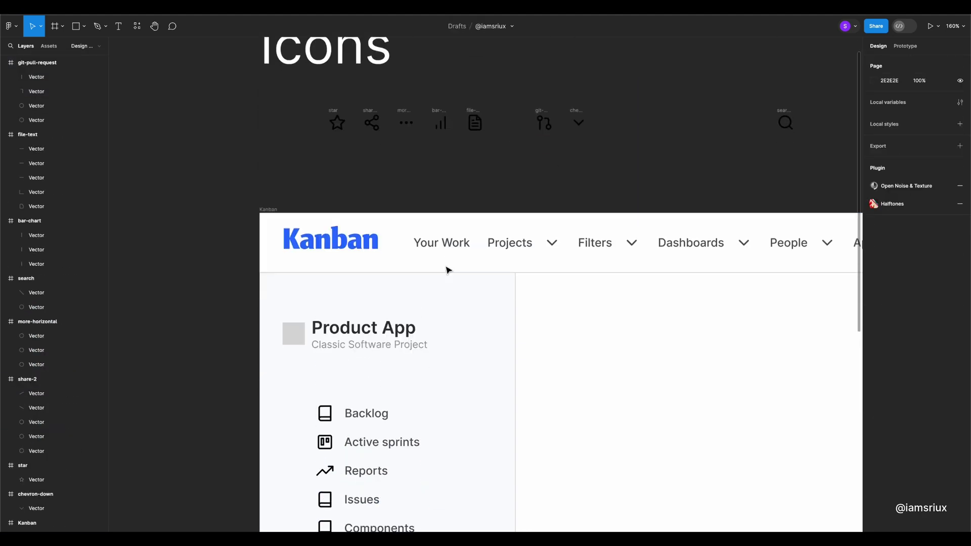
{"action": "scroll", "coordinate": [447, 270], "scroll_direction": "down", "scroll_amount": 5}
{"action": "left_click", "coordinate": [324, 412]}
{"action": "key", "text": "ctrl+v"}
{"action": "left_click", "coordinate": [324, 412]}
{"action": "key", "text": "Delete"}
Move the git-pull-request branch icon into Components, removing its book icon.
{"action": "scroll", "coordinate": [541, 186], "scroll_direction": "up", "scroll_amount": 4}
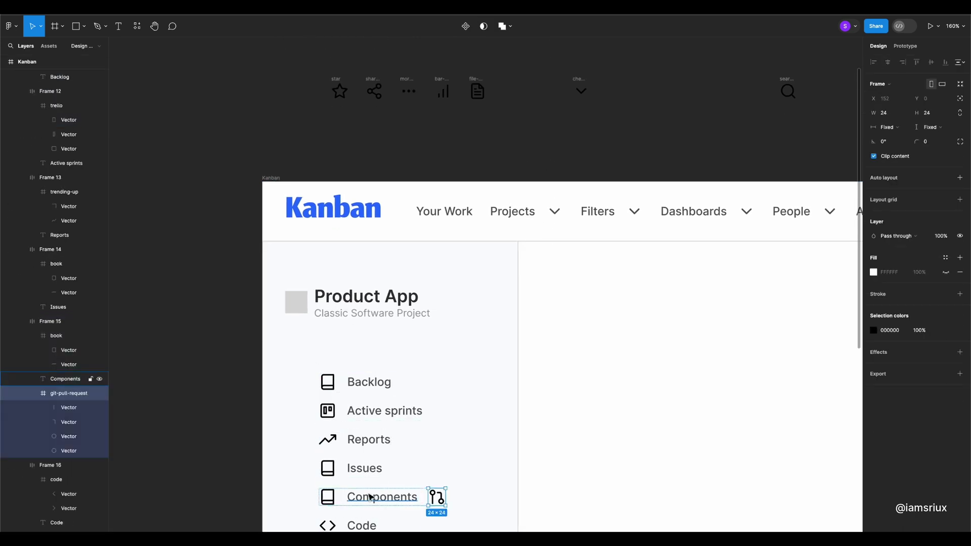
{"action": "left_click_drag", "start_coordinate": [546, 91], "coordinate": [334, 497]}
{"action": "left_click", "coordinate": [324, 496]}
{"action": "key", "text": "Delete"}
Paste the file-text icon into the Issues row and delete the leftover book icon.
{"action": "scroll", "coordinate": [475, 246], "scroll_direction": "up", "scroll_amount": 2}
{"action": "left_click", "coordinate": [477, 189]}
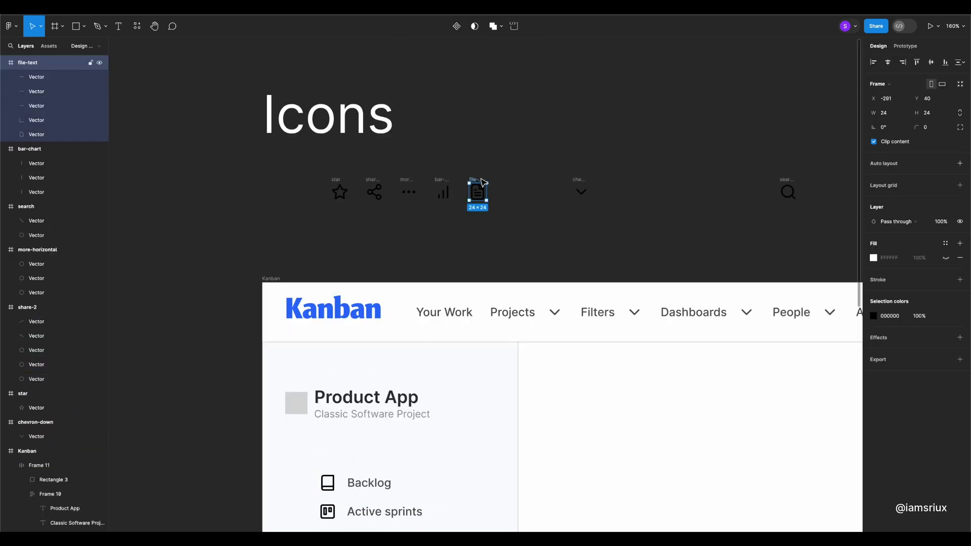
{"action": "key", "text": "Escape"}
{"action": "scroll", "coordinate": [364, 380], "scroll_direction": "down", "scroll_amount": 4}
{"action": "left_click", "coordinate": [364, 380]}
{"action": "key", "text": "ctrl+v"}
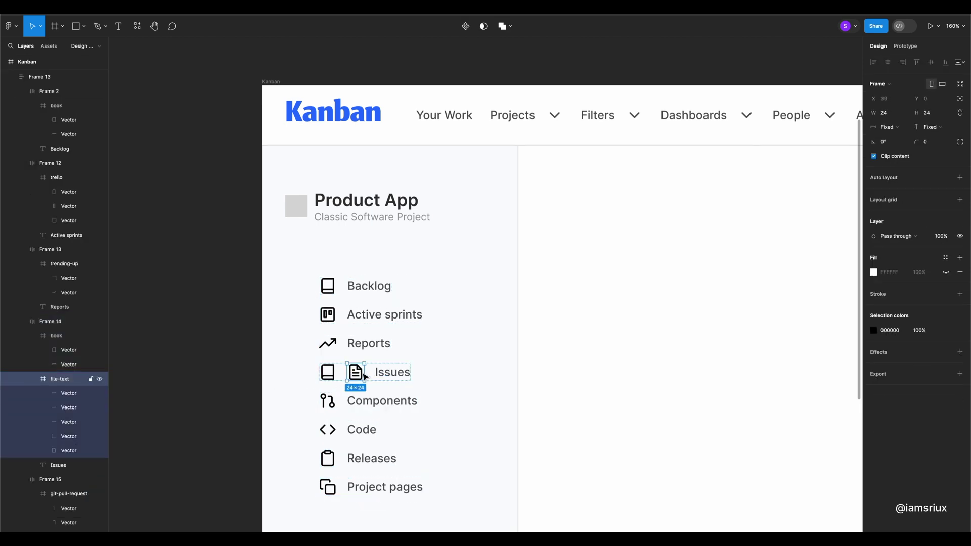
{"action": "left_click", "coordinate": [327, 372]}
{"action": "key", "text": "Delete"}
Draw a short divider line with the Pen tool.
{"action": "key", "text": "p"}
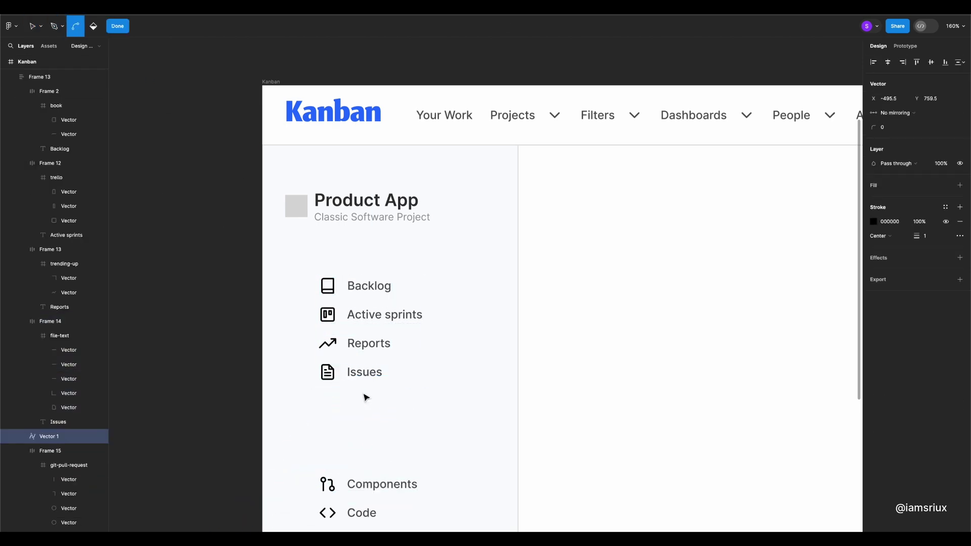
{"action": "left_click", "coordinate": [140, 271]}
{"action": "left_click", "coordinate": [176, 273]}
{"action": "key", "text": "Escape"}
Drop the divider between Reports and Issues, reposition the list, and space its rows 24.
{"action": "left_click_drag", "start_coordinate": [200, 271], "coordinate": [379, 362]}
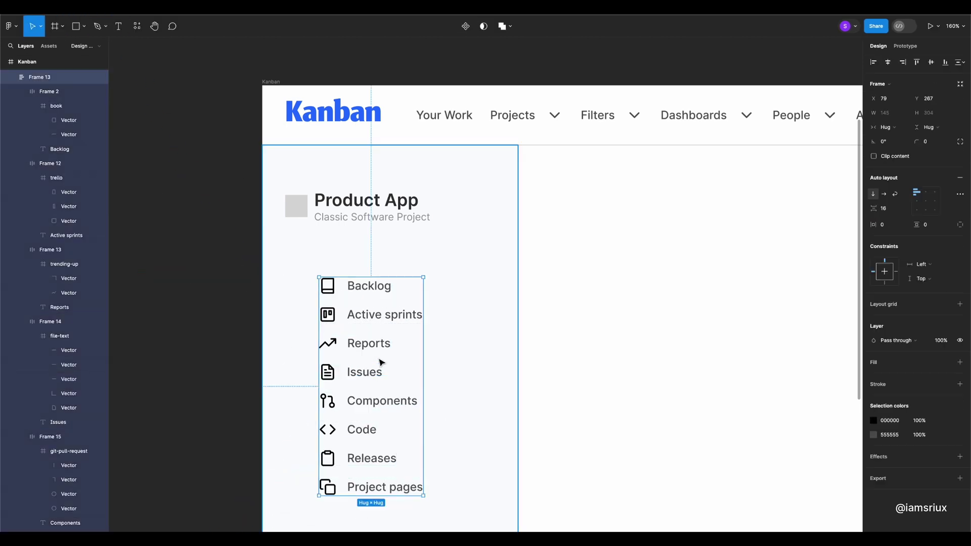
{"action": "key", "text": "shift+Return"}
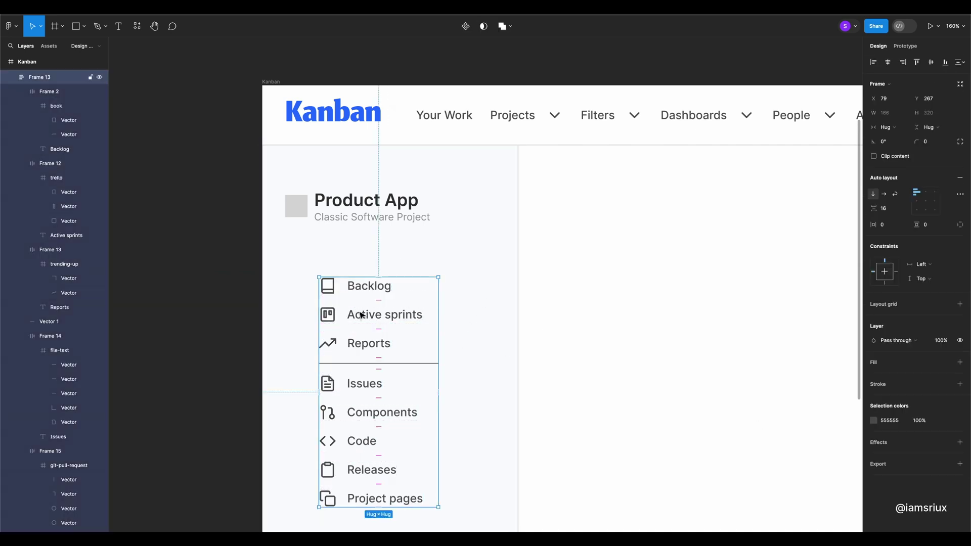
{"action": "mouse_move", "coordinate": [361, 314]}
{"action": "left_mouse_down"}
{"action": "mouse_move", "coordinate": [328, 297]}
{"action": "mouse_move", "coordinate": [344, 304]}
{"action": "mouse_move", "coordinate": [338, 381]}
{"action": "mouse_move", "coordinate": [363, 480]}
{"action": "left_mouse_up"}
{"action": "left_click", "coordinate": [336, 277]}
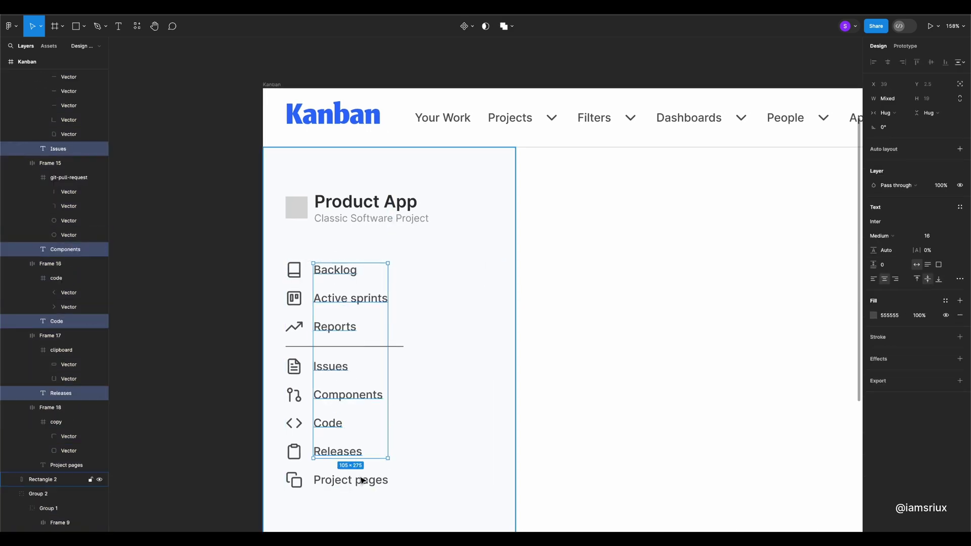
{"action": "left_click", "coordinate": [952, 237]}
{"action": "key", "text": "Escape"}
{"action": "key", "text": "Escape"}
{"action": "type", "text": "24"}
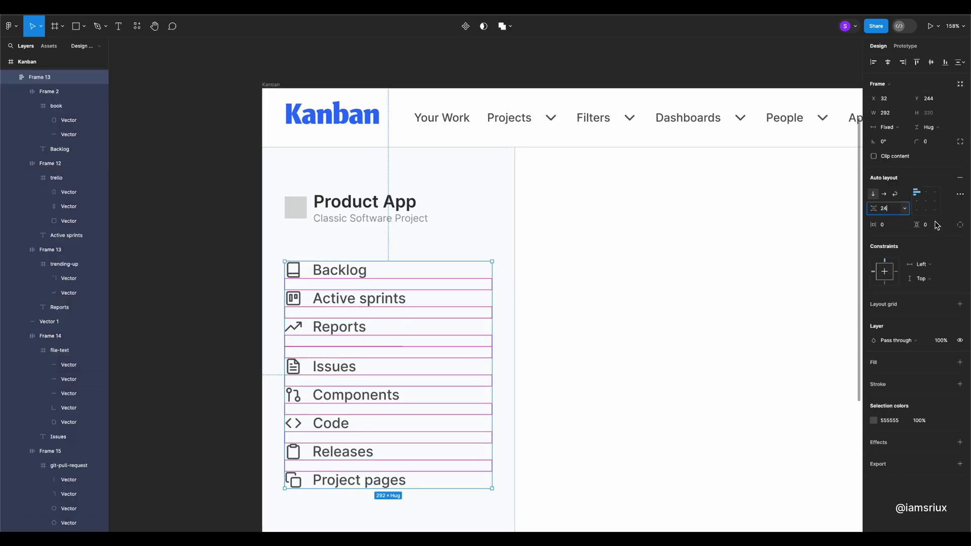
{"action": "key", "text": "Return"}
{"action": "left_click", "coordinate": [223, 259]}
{"action": "left_click", "coordinate": [379, 363]}
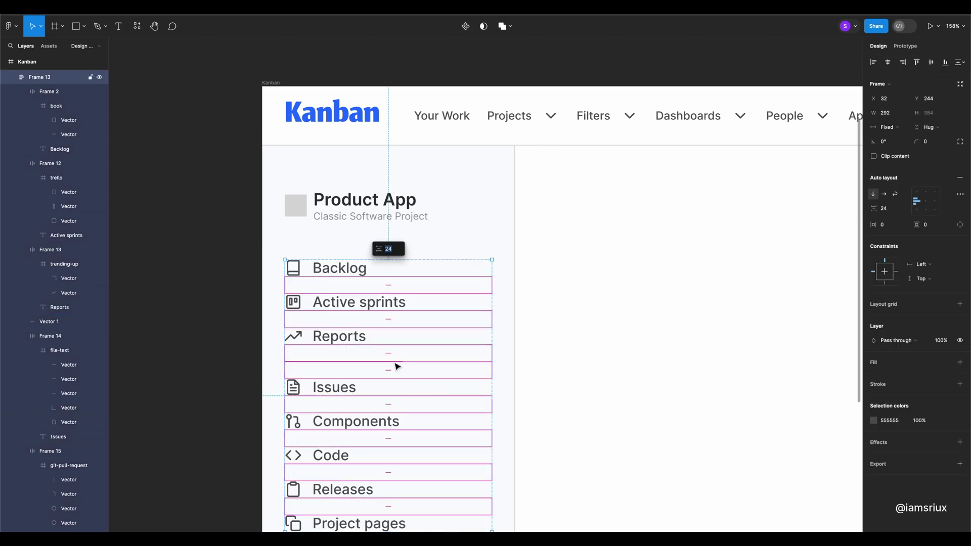
{"action": "key", "text": "Escape"}
Set the divider's stroke to C7C7C7 and shorten it to fit the sidebar.
{"action": "left_click", "coordinate": [332, 362]}
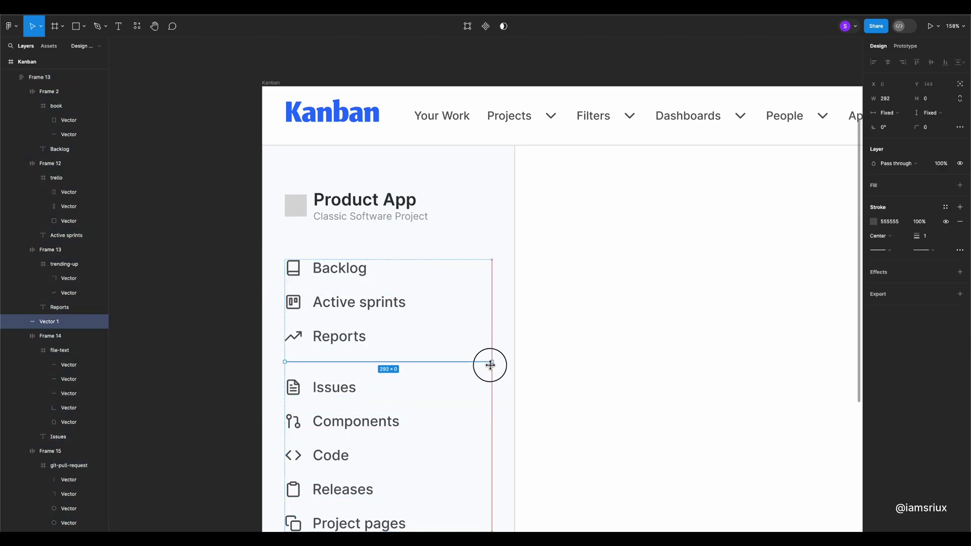
{"action": "left_click", "coordinate": [873, 221]}
{"action": "key", "text": "Escape"}
{"action": "left_click", "coordinate": [148, 206]}
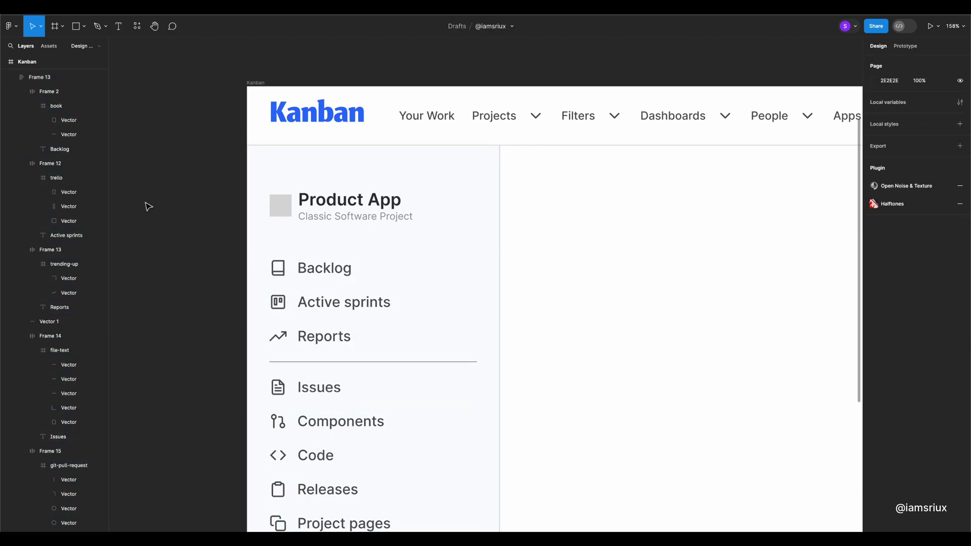
{"action": "left_click", "coordinate": [369, 362]}
{"action": "left_click", "coordinate": [873, 221]}
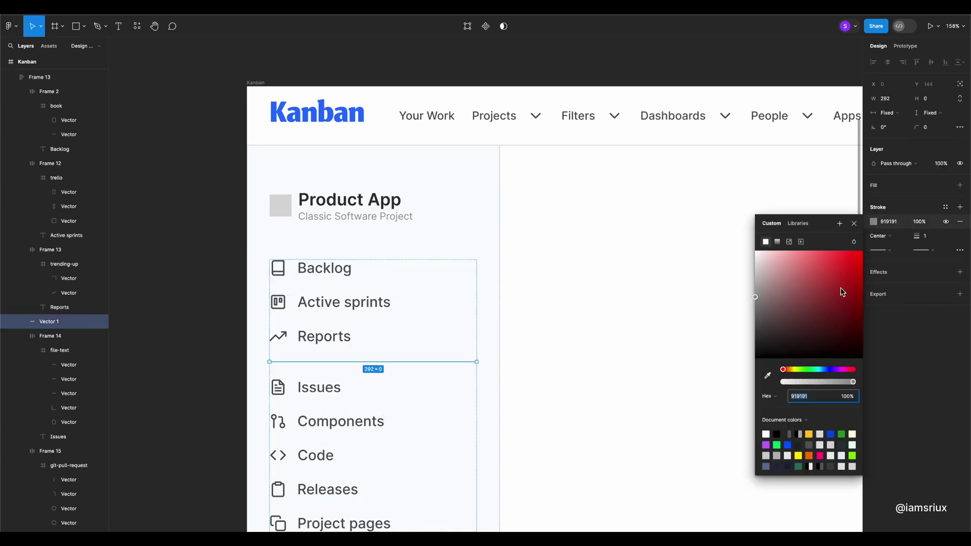
{"action": "left_click", "coordinate": [732, 280]}
{"action": "scroll", "coordinate": [474, 169], "scroll_direction": "down", "scroll_amount": 5}
{"action": "left_click", "coordinate": [318, 152]}
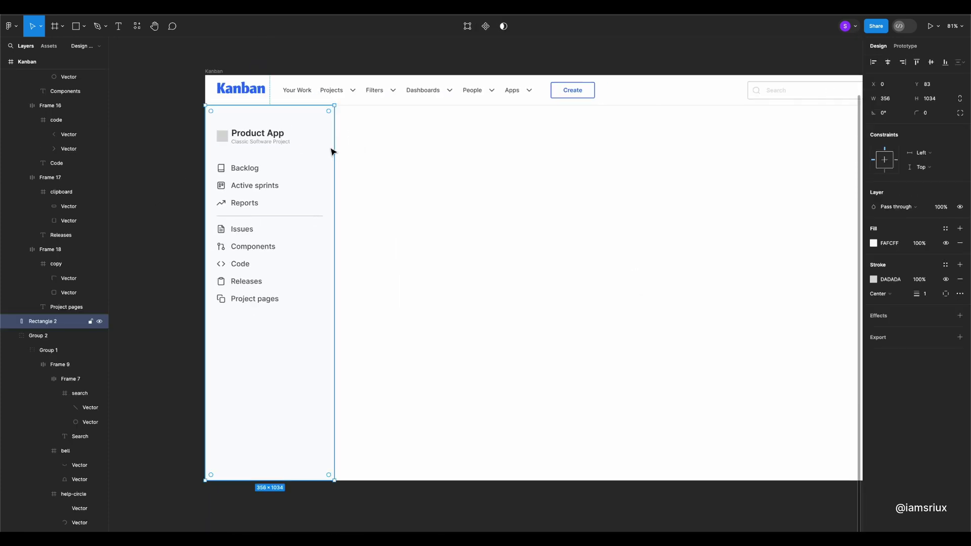
{"action": "left_click_drag", "start_coordinate": [322, 217], "coordinate": [313, 215]}
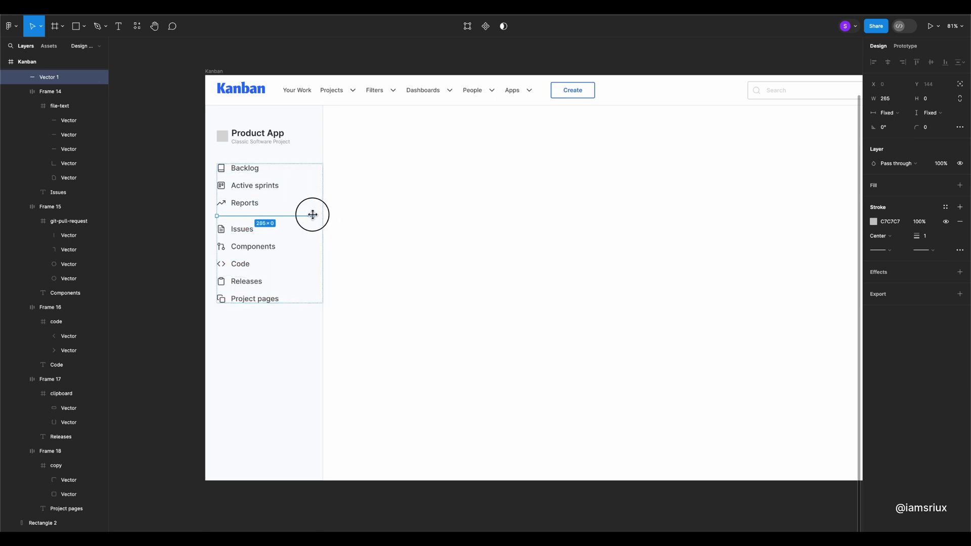
{"action": "left_click", "coordinate": [304, 215]}
{"action": "left_click", "coordinate": [325, 199]}
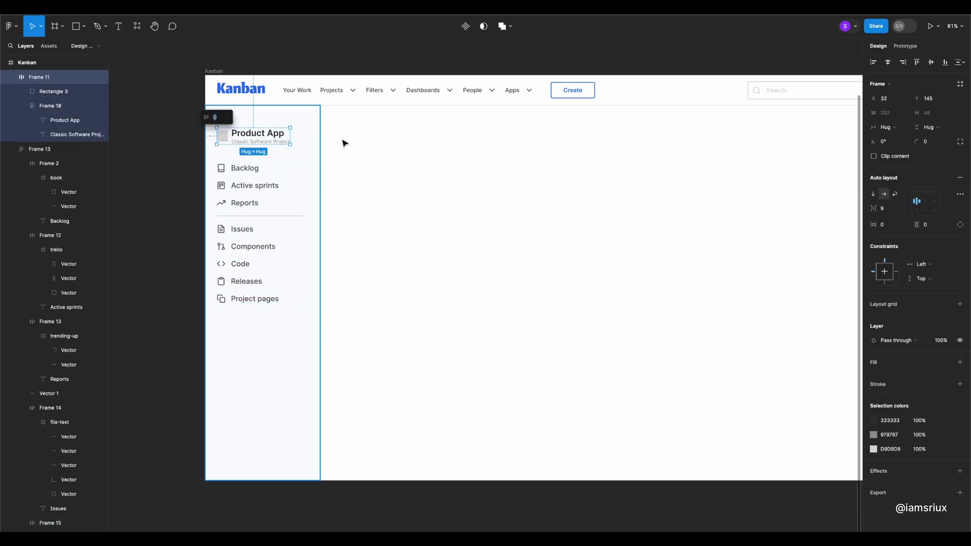
Narrow the Kanban frame by dragging its right edge inward.
{"action": "scroll", "coordinate": [417, 205], "scroll_direction": "right", "scroll_amount": 3}
{"action": "scroll", "coordinate": [418, 206], "scroll_direction": "right", "scroll_amount": 2}
{"action": "scroll", "coordinate": [419, 201], "scroll_direction": "right", "scroll_amount": 2}
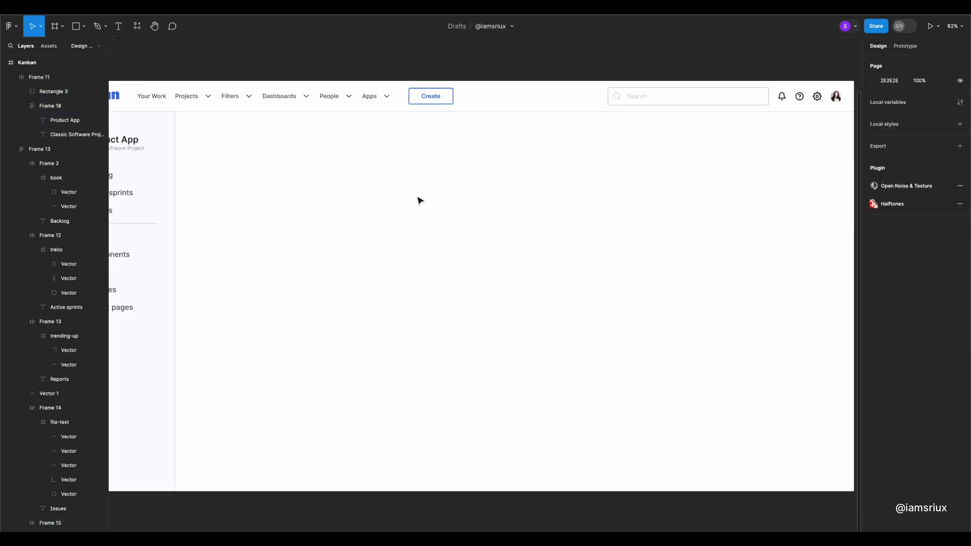
{"action": "left_click", "coordinate": [677, 94]}
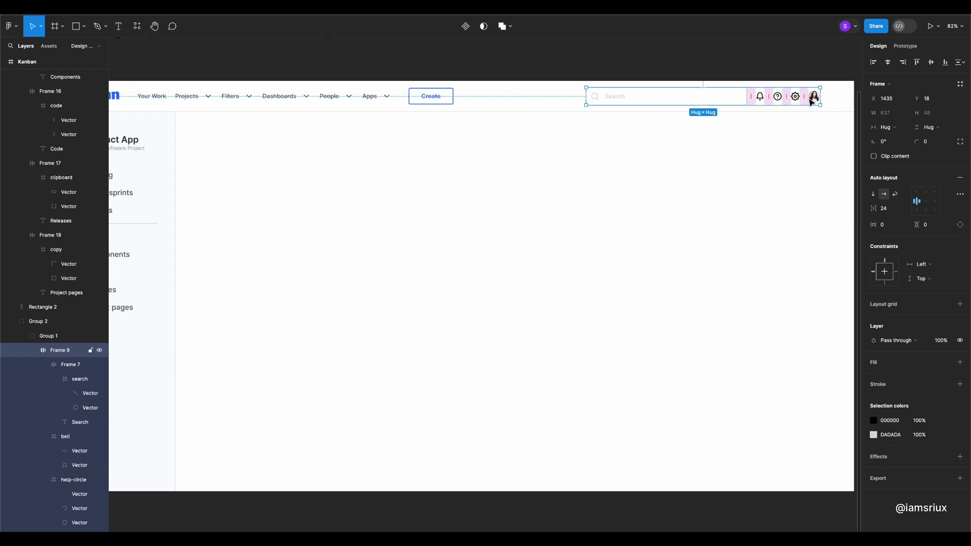
{"action": "left_click_drag", "start_coordinate": [790, 147], "coordinate": [759, 141]}
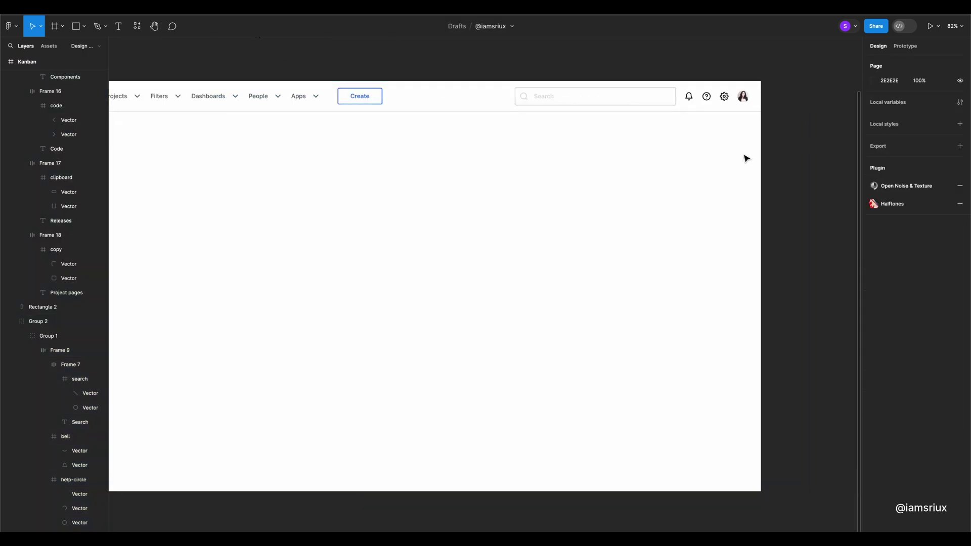
{"action": "scroll", "coordinate": [277, 178], "scroll_direction": "up", "scroll_amount": 5}
Select the header's Projects item with its chevron and zoom in on it.
{"action": "key", "text": "t"}
{"action": "left_click", "coordinate": [230, 138]}
{"action": "type", "text": "Projects"}
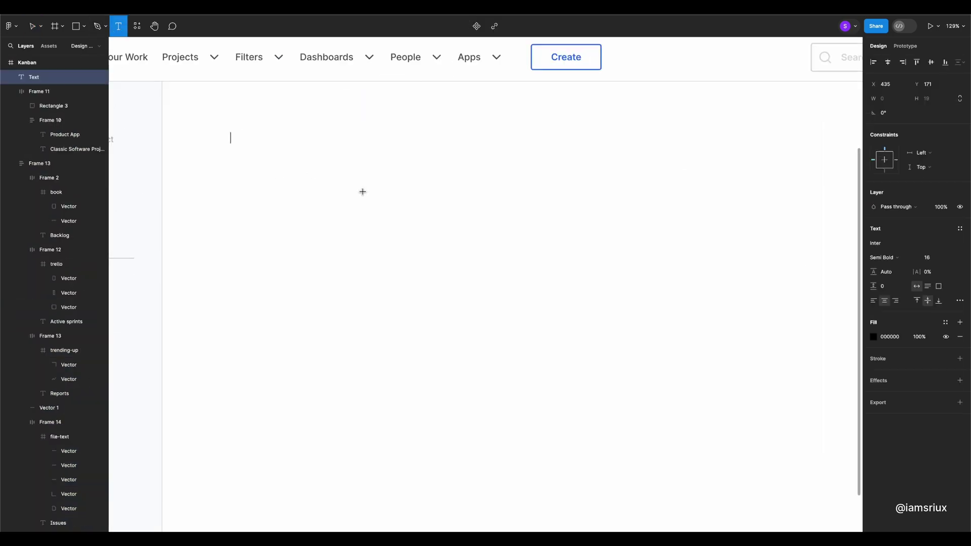
{"action": "left_click", "coordinate": [216, 62]}
{"action": "double_click", "coordinate": [214, 57]}
{"action": "left_click", "coordinate": [195, 58]}
{"action": "double_click", "coordinate": [200, 61]}
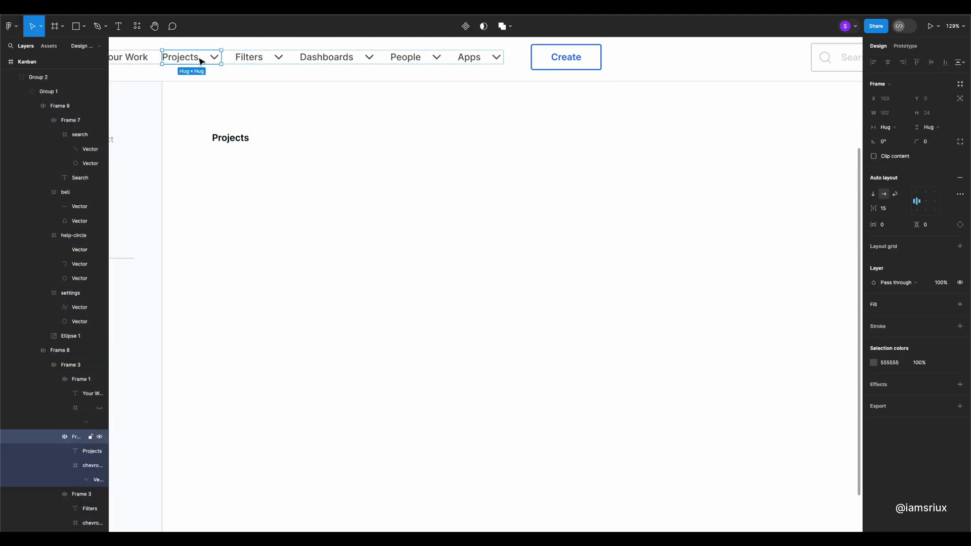
{"action": "key", "text": "shift+1"}
{"action": "key", "text": "shift+2"}
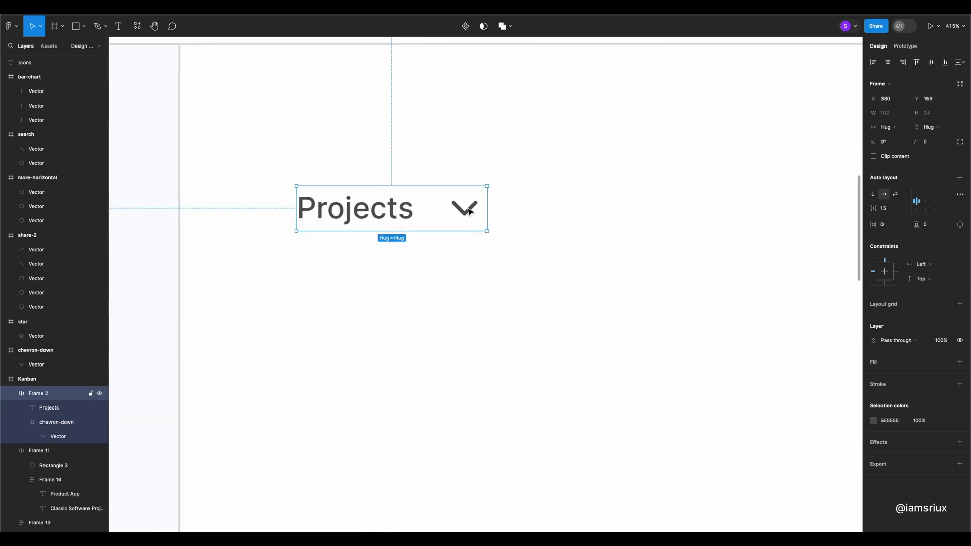
Rotate the chevron to point right, colour the item A8A8A8, and set gap 8.
{"action": "left_click", "coordinate": [470, 212]}
{"action": "left_click", "coordinate": [896, 143]}
{"action": "key", "text": "Escape"}
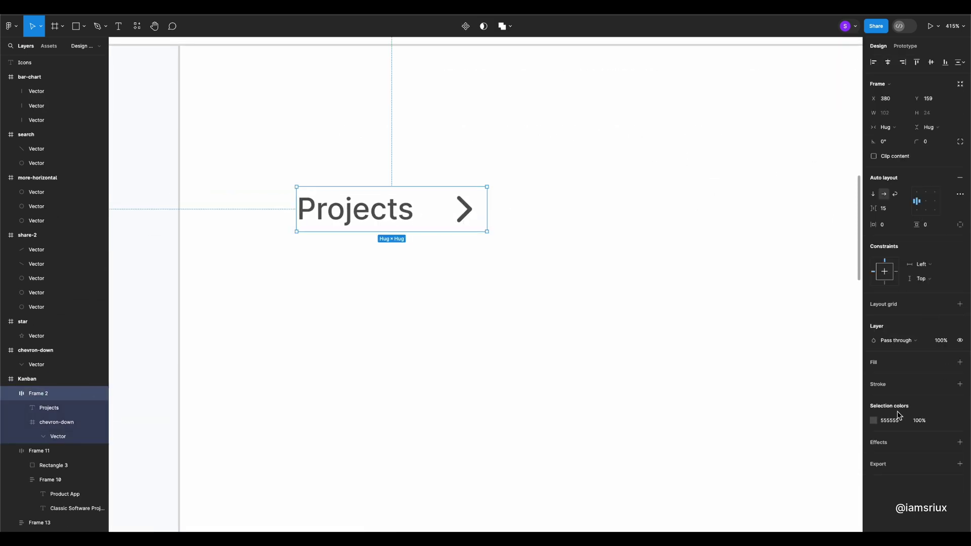
{"action": "left_click", "coordinate": [874, 423]}
{"action": "left_click", "coordinate": [732, 385]}
{"action": "left_click", "coordinate": [459, 217]}
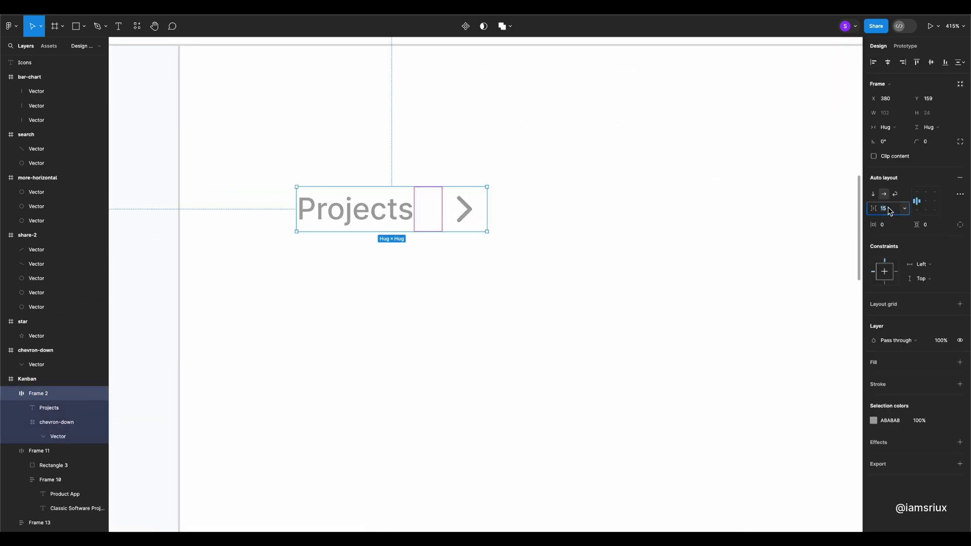
{"action": "type", "text": "8"}
Duplicate the item, wrap both in auto layout, and rename the copy 'International'.
{"action": "key", "text": "ctrl+d"}
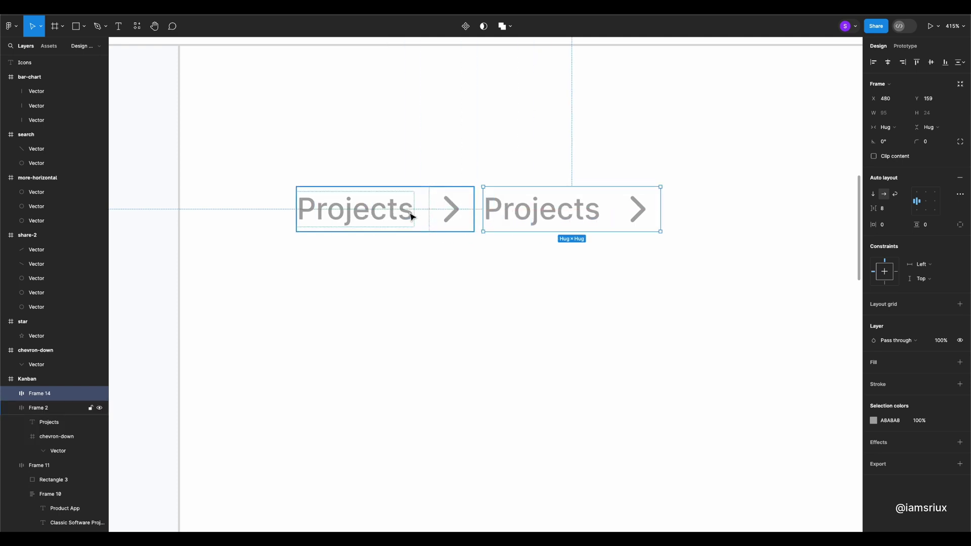
{"action": "left_click", "coordinate": [505, 217], "text": "shift"}
{"action": "key", "text": "shift+a"}
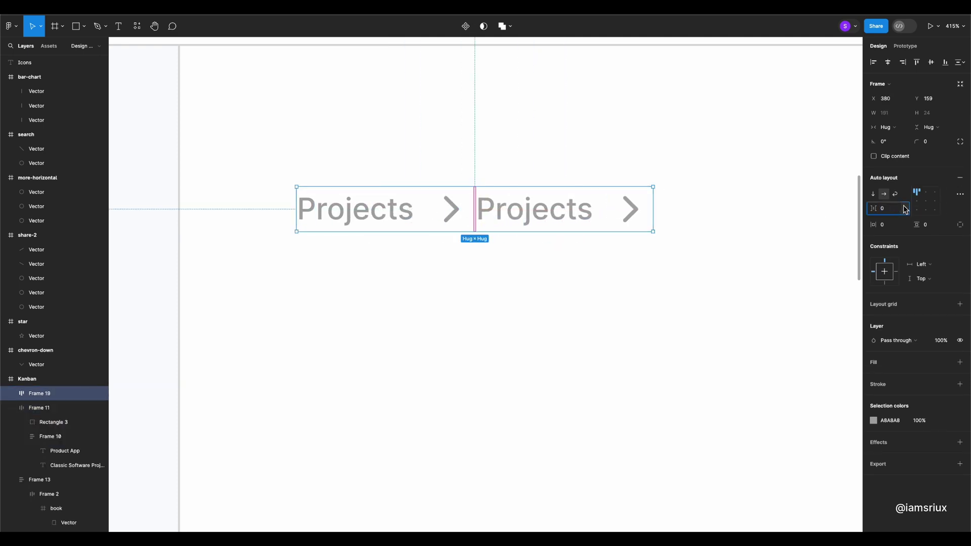
{"action": "double_click", "coordinate": [526, 209]}
{"action": "type", "text": "International"}
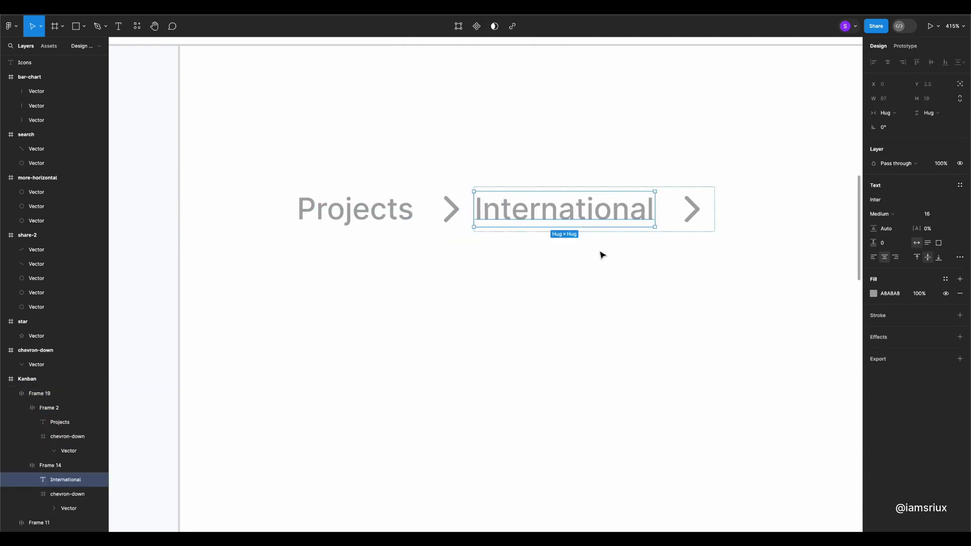
{"action": "key", "text": "Escape"}
Add a 'Product Web' item, delete its trailing chevron, and position the breadcrumb atop the content.
{"action": "key", "text": "ctrl+d"}
{"action": "double_click", "coordinate": [468, 214]}
{"action": "type", "text": "Product Web"}
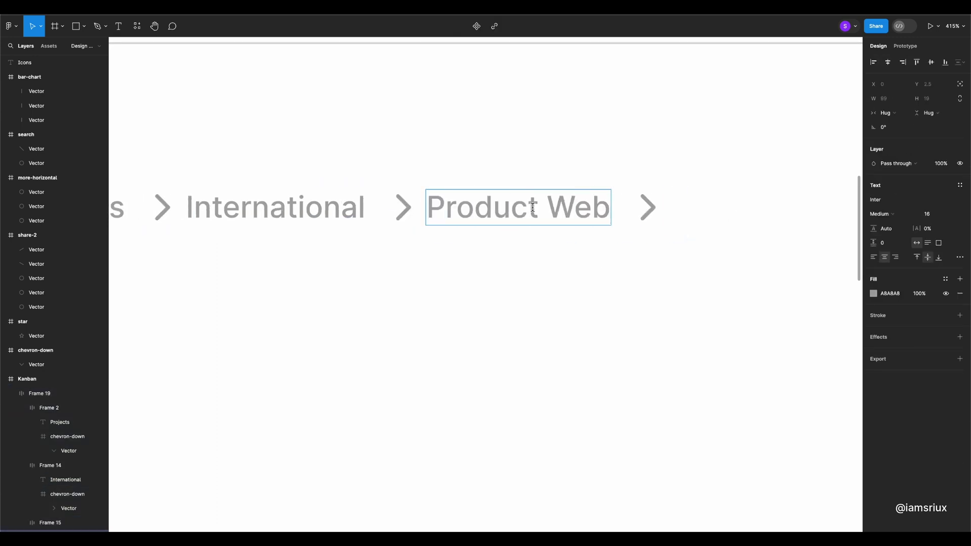
{"action": "key", "text": "ctrl+a"}
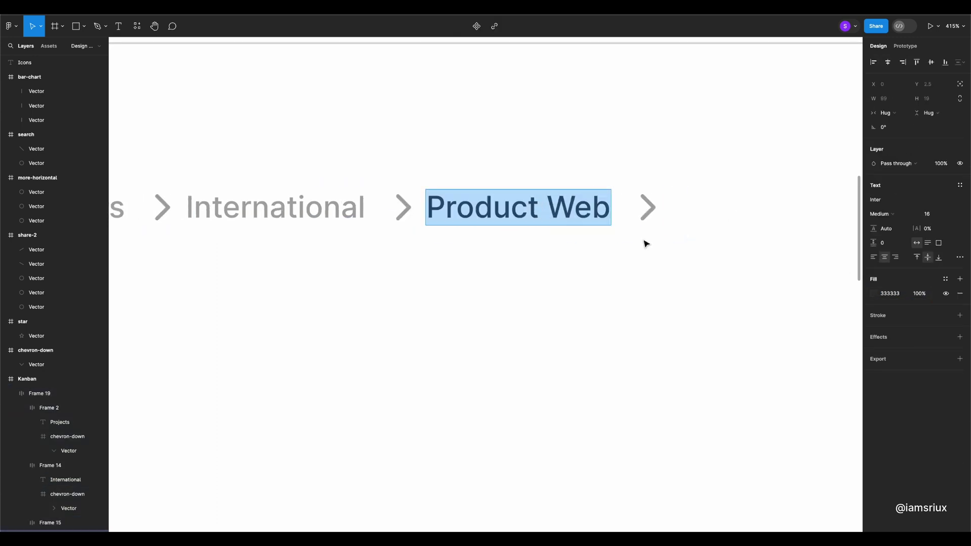
{"action": "left_click", "coordinate": [648, 207]}
{"action": "key", "text": "Delete"}
{"action": "scroll", "coordinate": [520, 283], "scroll_direction": "down", "scroll_amount": 5}
{"action": "left_click", "coordinate": [405, 250]}
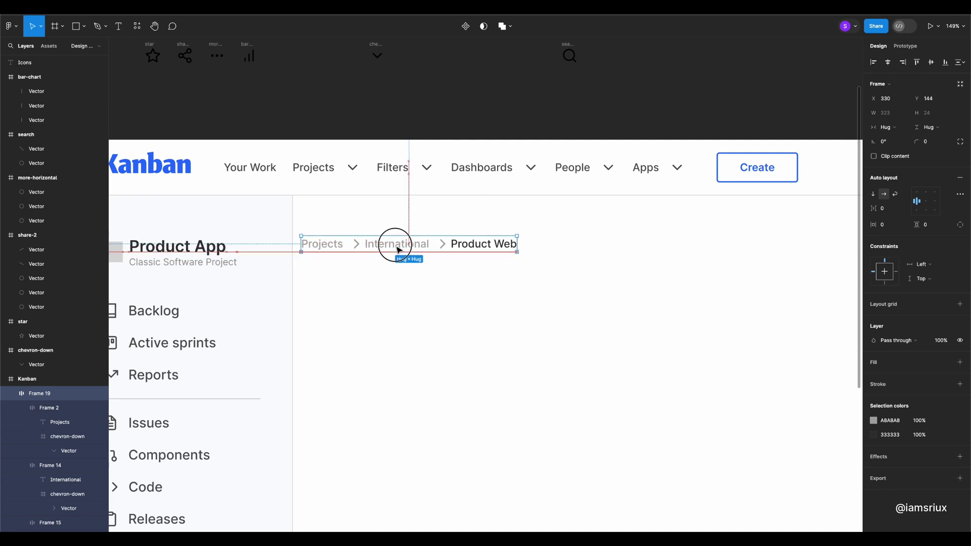
{"action": "left_click_drag", "start_coordinate": [397, 247], "coordinate": [399, 246]}
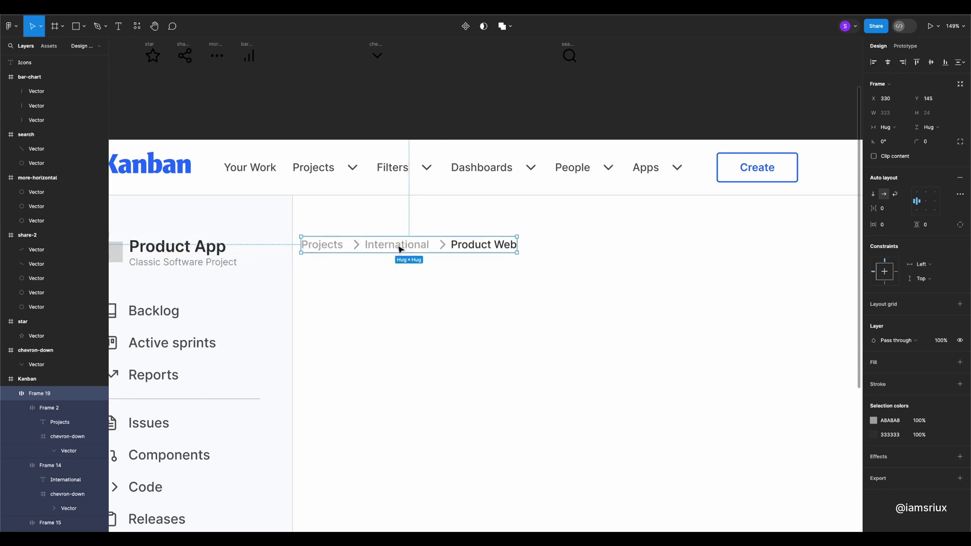
{"action": "left_click", "coordinate": [444, 295]}
Copy Product Web below the breadcrumb as 'All Sprints' at font size 24, spaced 24.
{"action": "left_click_drag", "start_coordinate": [505, 249], "coordinate": [357, 270]}
{"action": "type", "text": "All Sprints"}
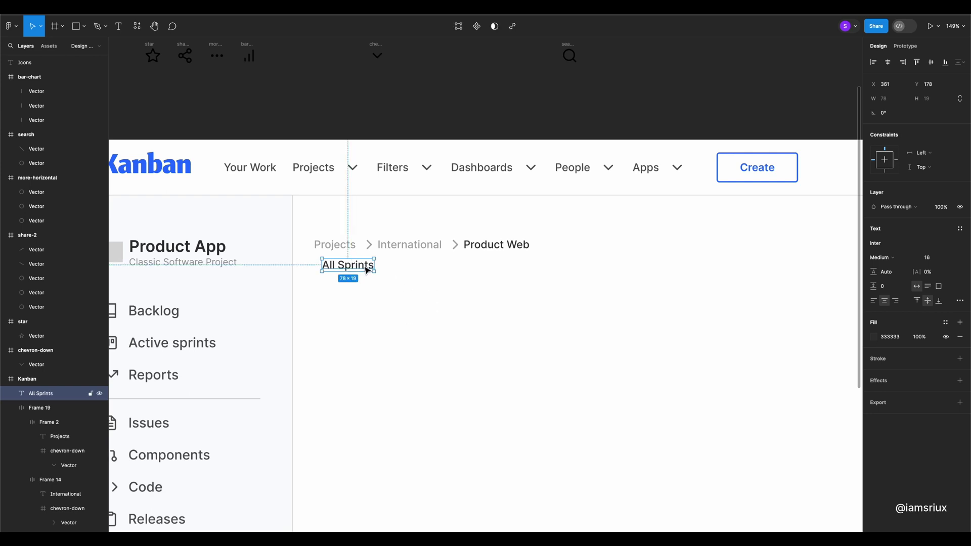
{"action": "left_click", "coordinate": [951, 258]}
{"action": "left_click", "coordinate": [935, 281]}
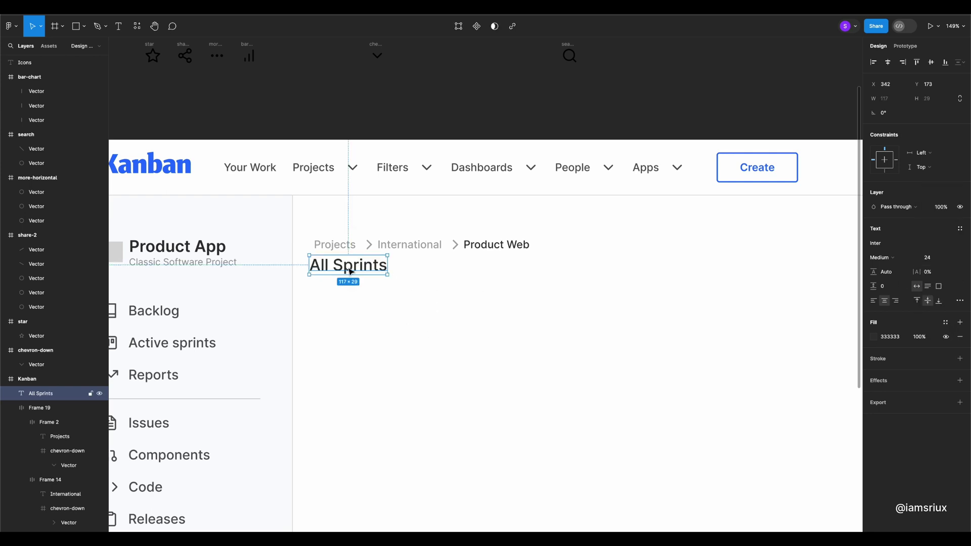
{"action": "left_click", "coordinate": [334, 248], "text": "shift"}
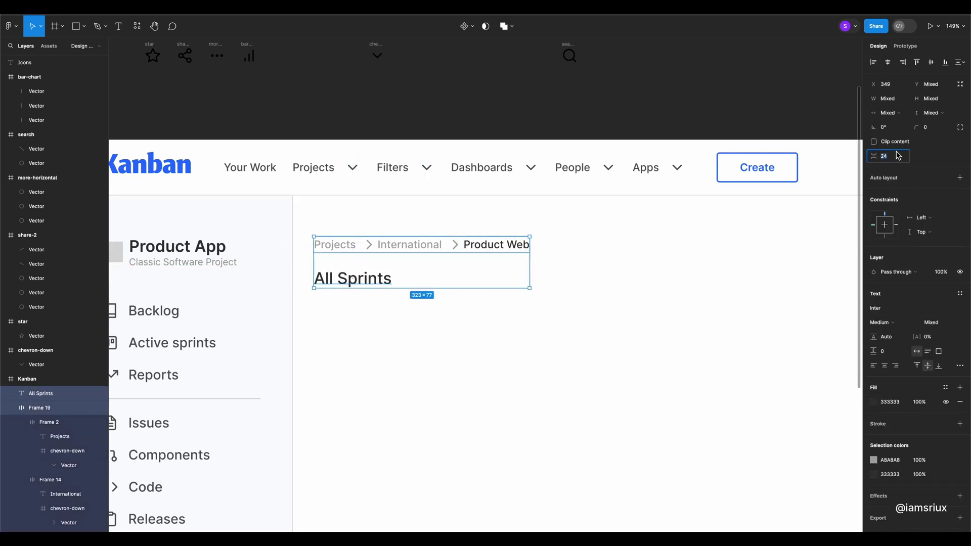
{"action": "key", "text": "Escape"}
{"action": "scroll", "coordinate": [332, 298], "scroll_direction": "down", "scroll_amount": 3}
{"action": "left_click", "coordinate": [814, 212]}
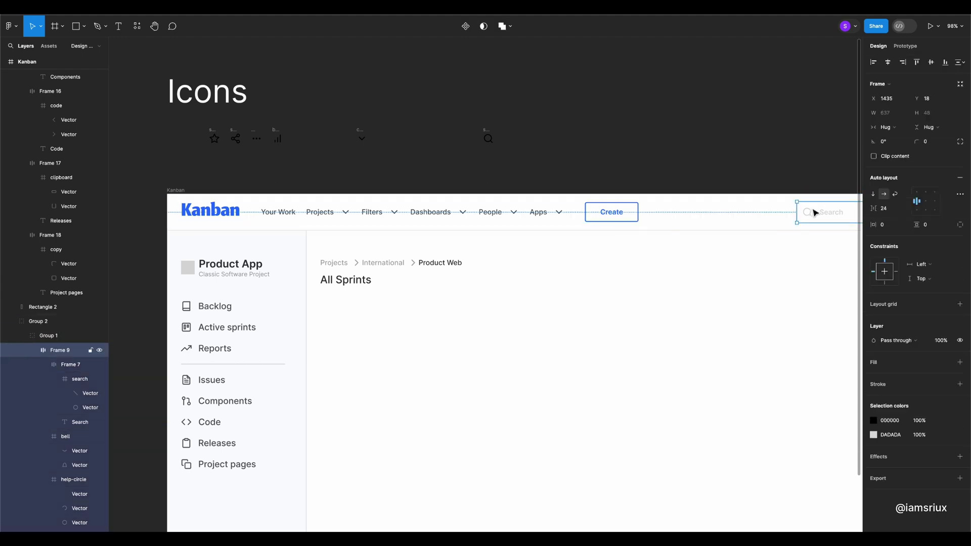
Place a copy of the header search box under All Sprints, narrowed to 228 wide.
{"action": "scroll", "coordinate": [417, 280], "scroll_direction": "down", "scroll_amount": 3}
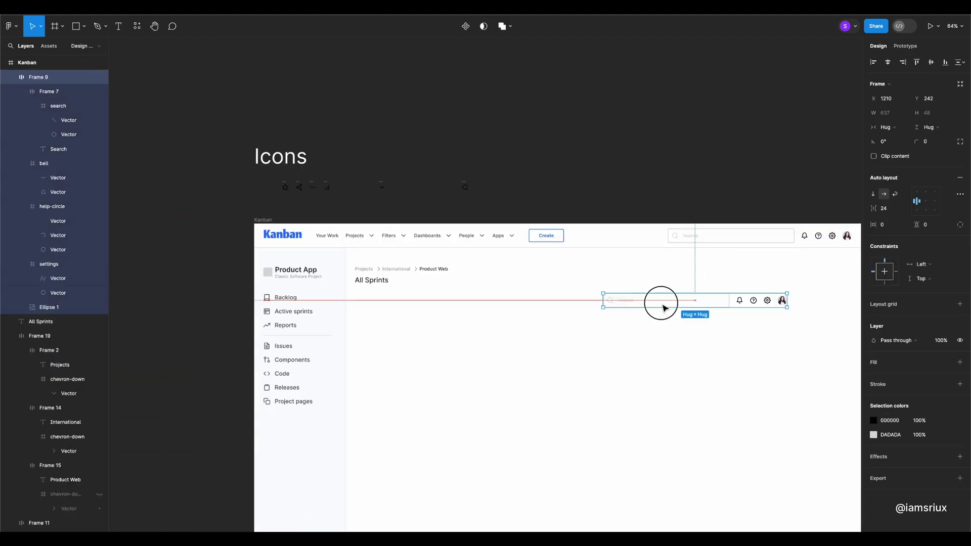
{"action": "left_click", "coordinate": [690, 242]}
{"action": "left_click_drag", "start_coordinate": [297, 229], "coordinate": [401, 296]}
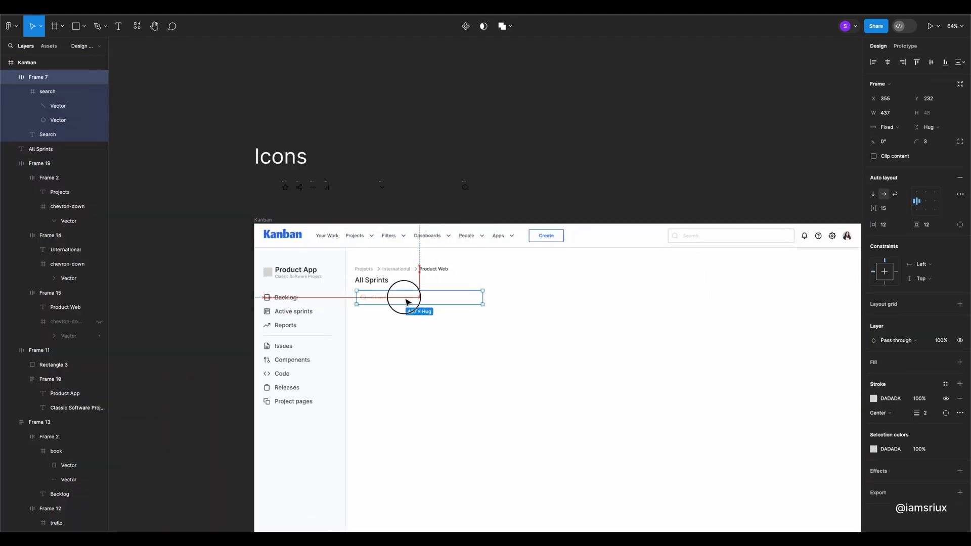
{"action": "scroll", "coordinate": [407, 298], "scroll_direction": "up", "scroll_amount": 5}
{"action": "left_click", "coordinate": [630, 277]}
{"action": "left_click_drag", "start_coordinate": [629, 281], "coordinate": [444, 290]}
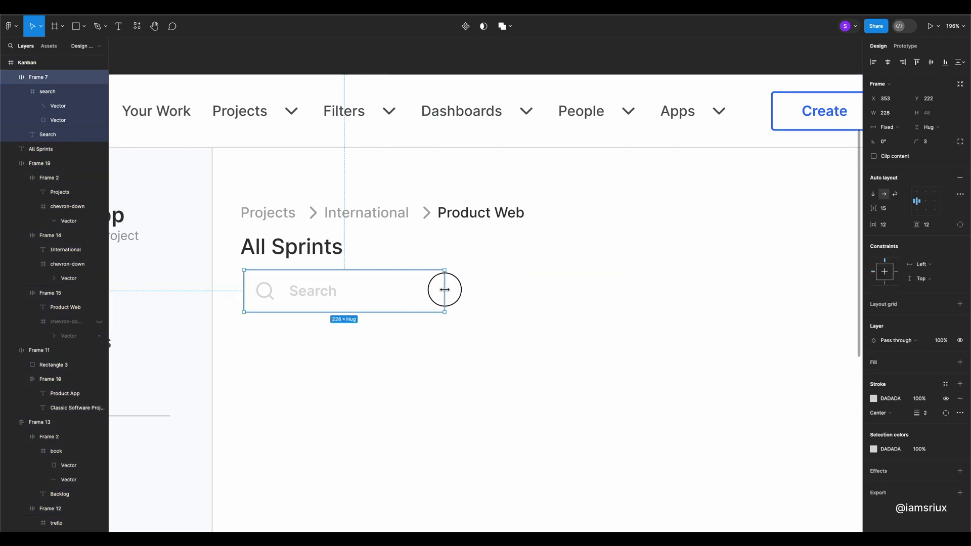
{"action": "double_click", "coordinate": [320, 297]}
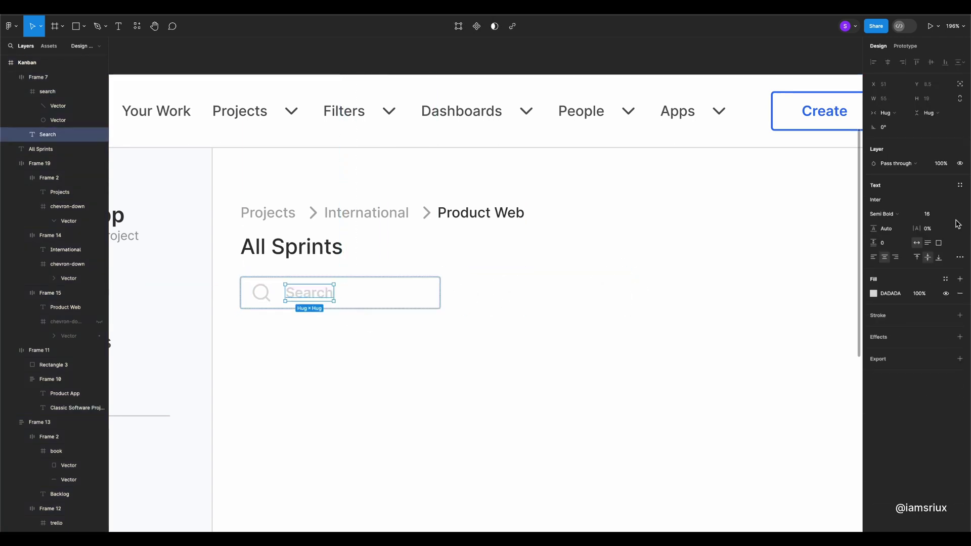
{"action": "left_click", "coordinate": [264, 298]}
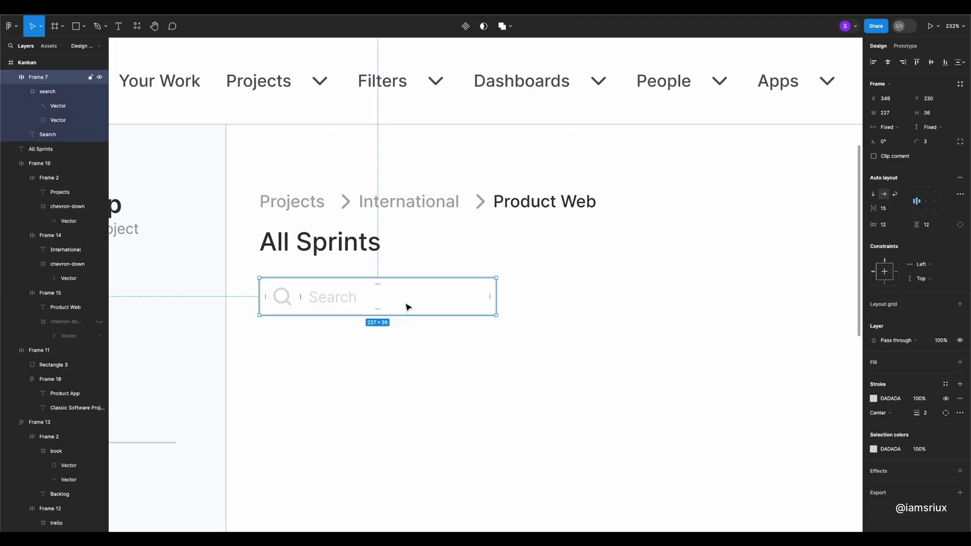
Place two overlapping avatar circles right of the search box in an auto layout stack.
{"action": "key", "text": "ctrl+v"}
{"action": "left_click_drag", "start_coordinate": [399, 301], "coordinate": [536, 302]}
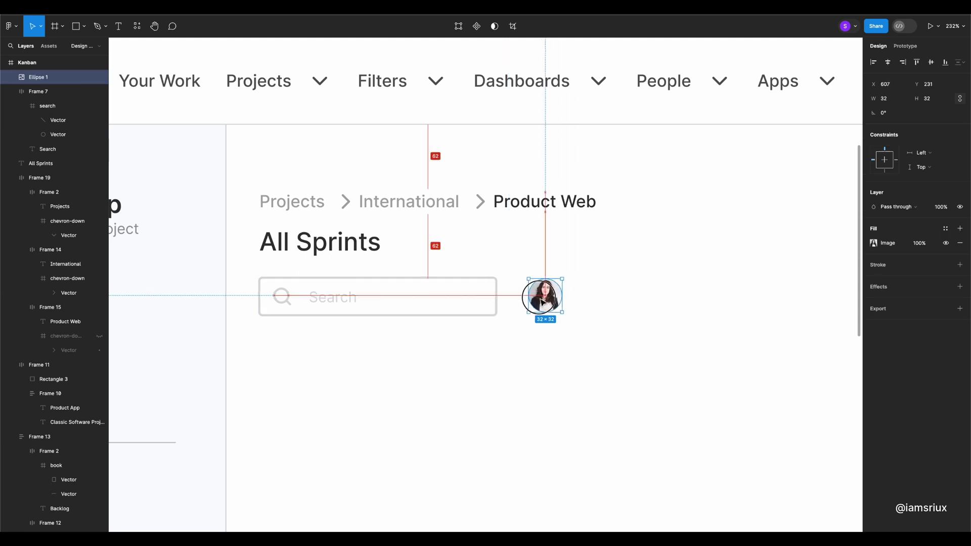
{"action": "left_click", "coordinate": [536, 302]}
{"action": "key", "text": "ctrl+d"}
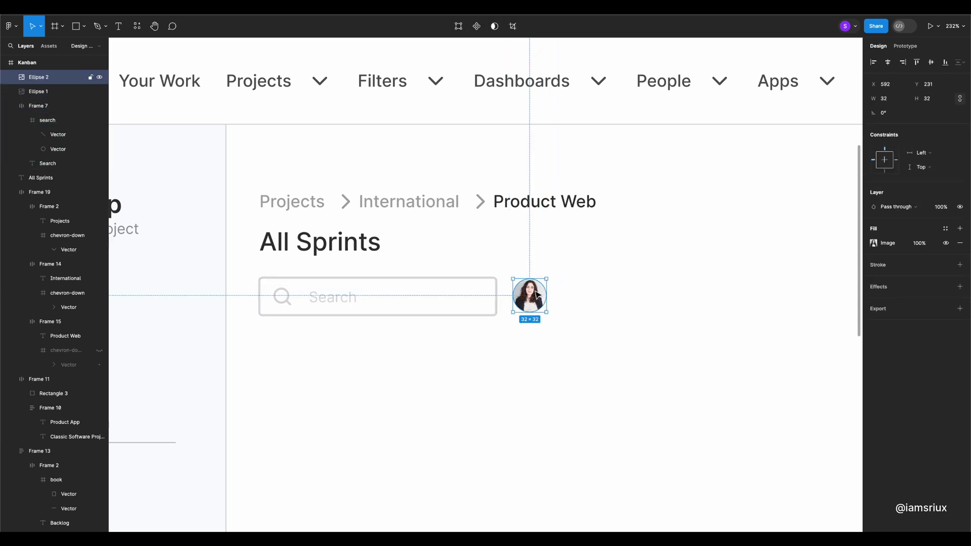
{"action": "left_click_drag", "start_coordinate": [536, 301], "coordinate": [560, 295]}
{"action": "left_click", "coordinate": [560, 294], "text": "shift"}
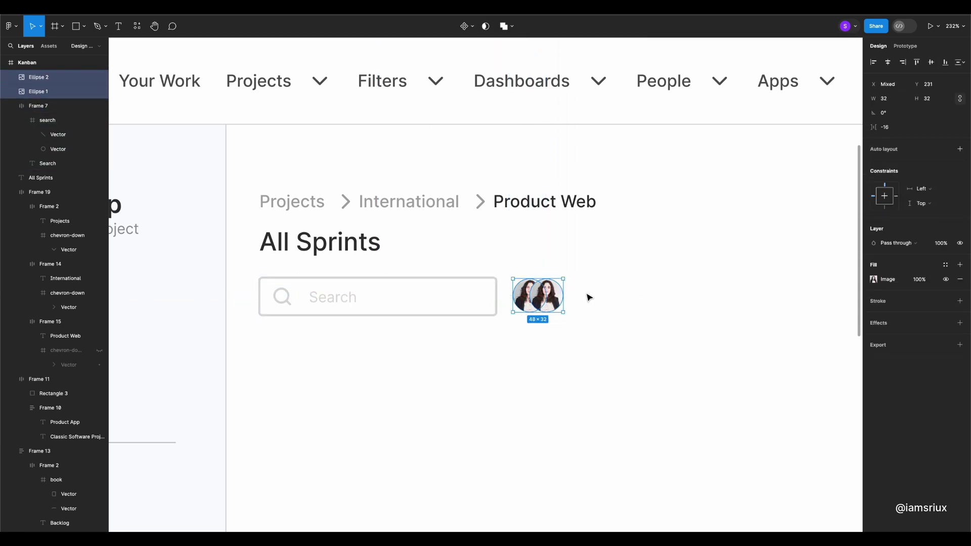
{"action": "left_click", "coordinate": [960, 149]}
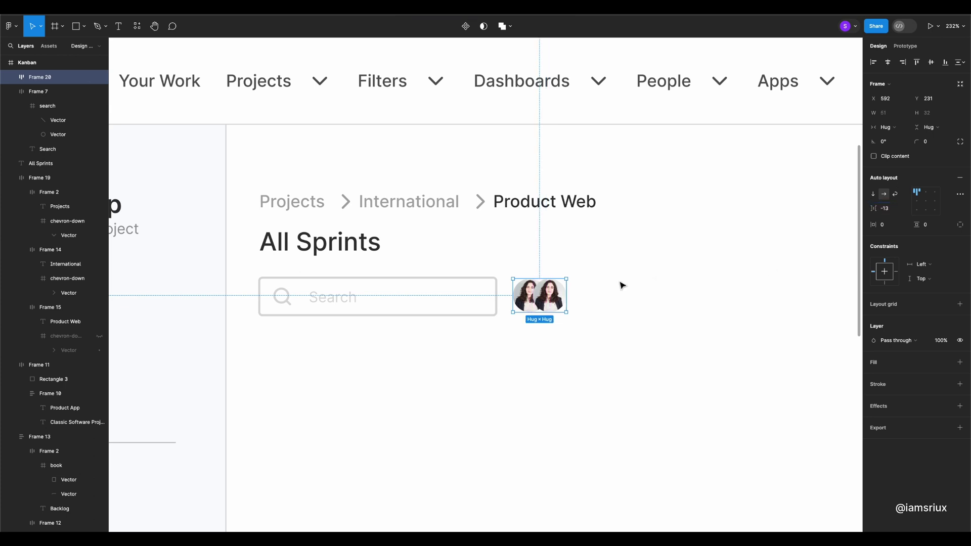
Add three more avatar copies, making the last one a white circle with a grey outline.
{"action": "key", "text": "ctrl+d"}
{"action": "key", "text": "ctrl+d"}
{"action": "key", "text": "ctrl+d"}
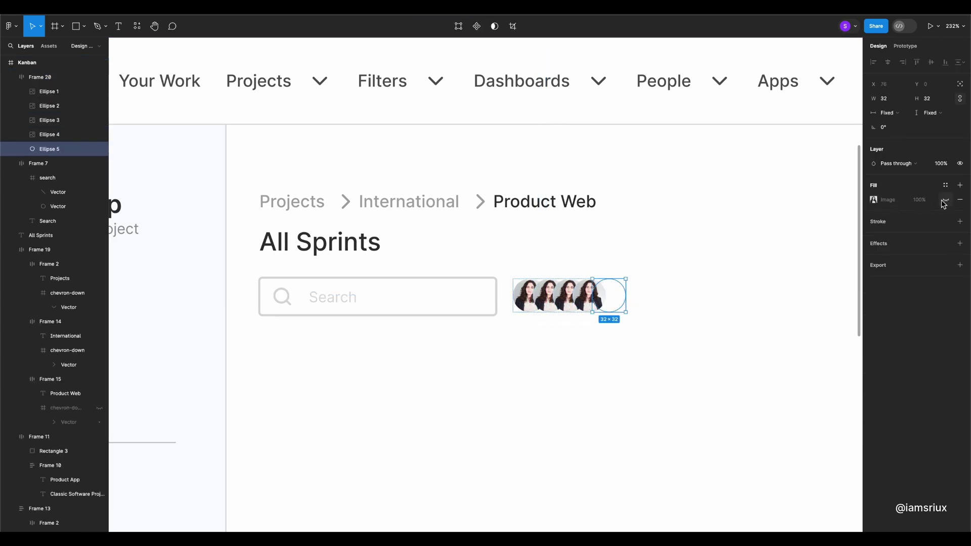
{"action": "type", "text": "00"}
{"action": "left_click", "coordinate": [873, 200]}
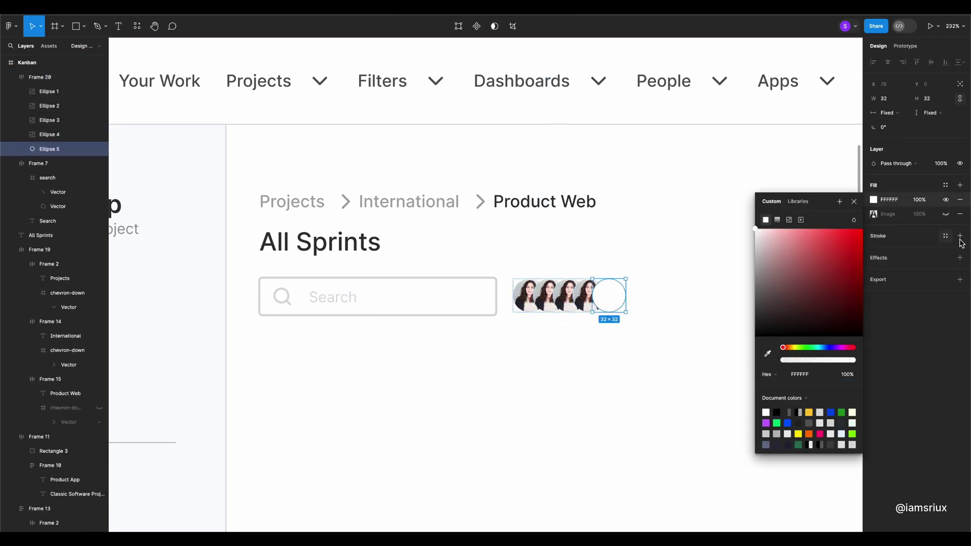
{"action": "key", "text": "Escape"}
{"action": "left_click", "coordinate": [409, 201]}
Give the fourth and third avatars new faces with the Avatars plugin.
{"action": "left_click", "coordinate": [622, 298]}
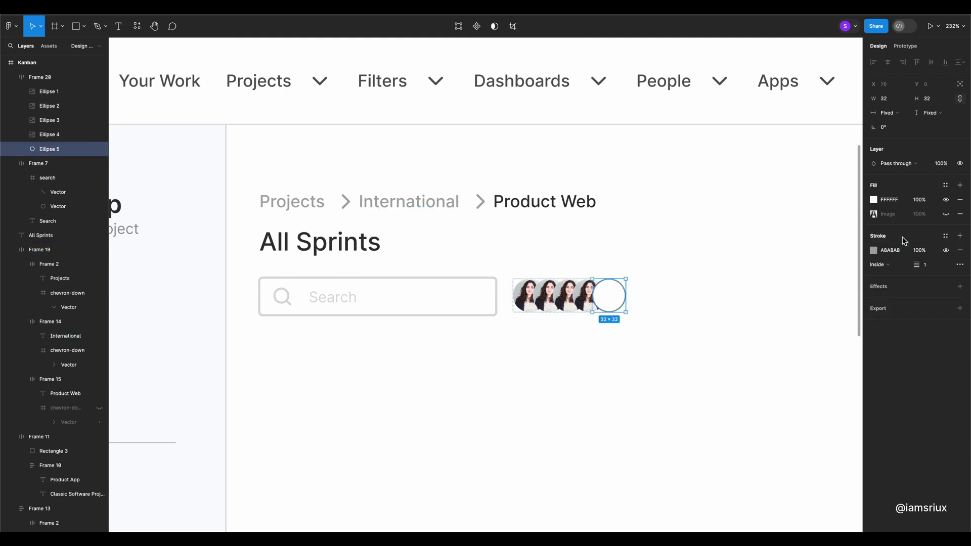
{"action": "key", "text": "Escape"}
{"action": "left_click", "coordinate": [589, 295]}
{"action": "key", "text": "shift+i"}
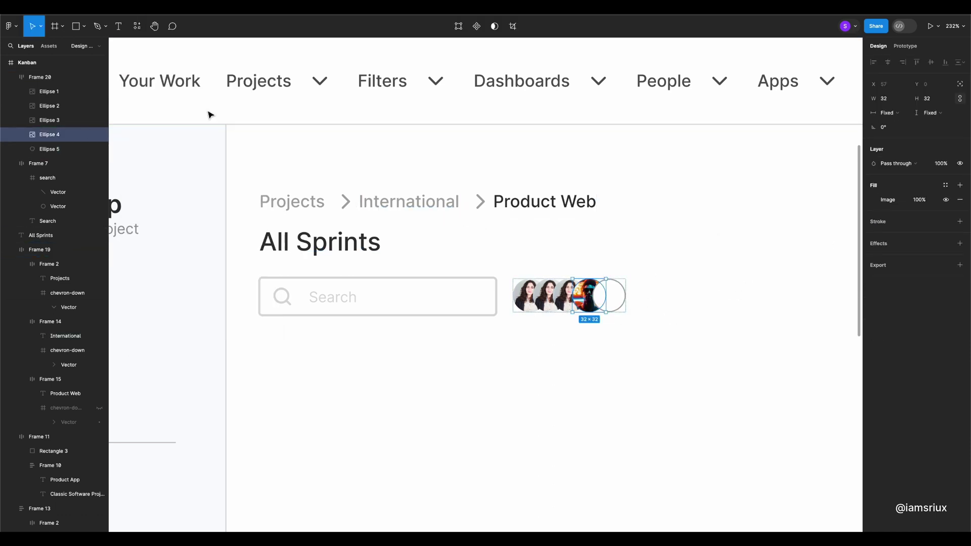
{"action": "left_click", "coordinate": [568, 307]}
{"action": "left_click", "coordinate": [137, 26]}
{"action": "left_click", "coordinate": [167, 81]}
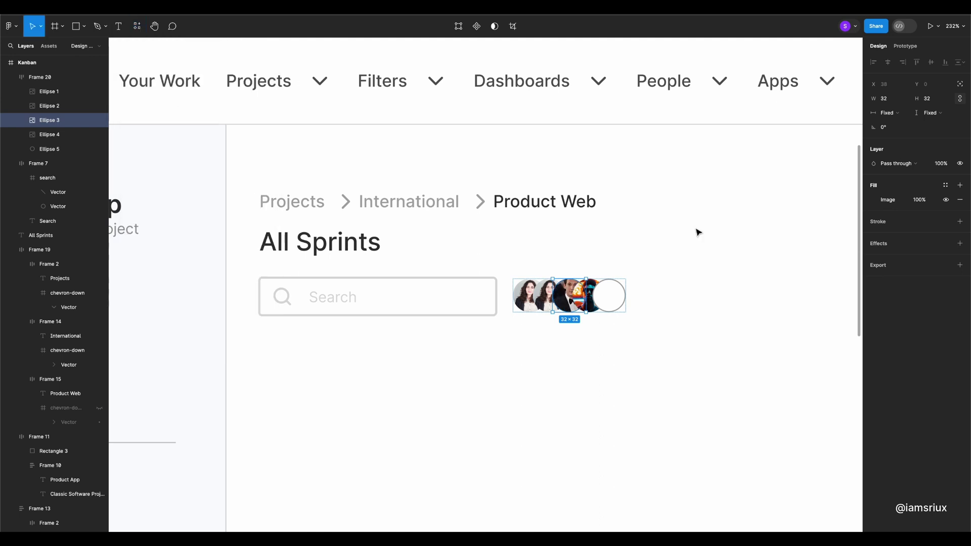
Refill the second, third and fourth avatars with different faces from the Avatars plugin.
{"action": "left_click", "coordinate": [543, 296]}
{"action": "left_click", "coordinate": [136, 26]}
{"action": "left_click", "coordinate": [167, 81]}
{"action": "left_click", "coordinate": [568, 298]}
{"action": "left_click", "coordinate": [137, 25]}
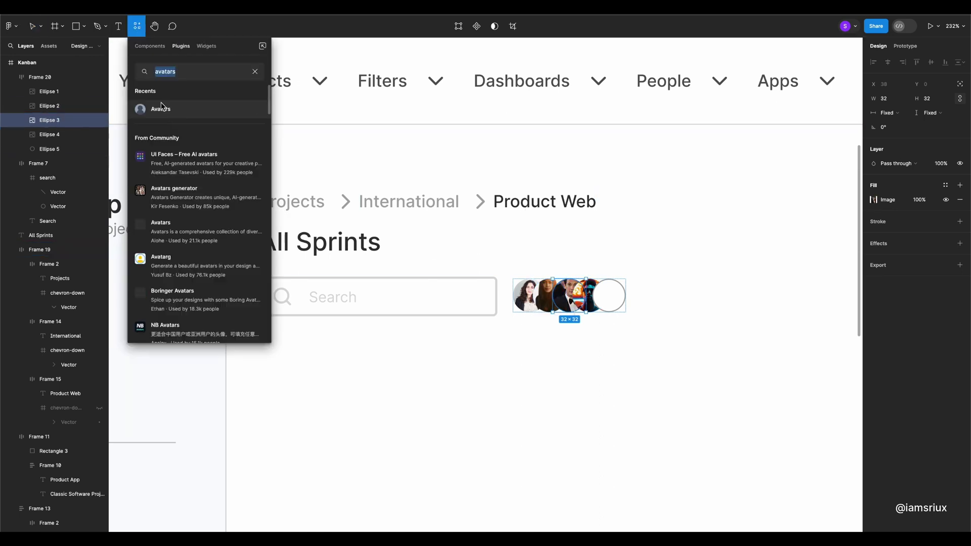
{"action": "left_click", "coordinate": [152, 107]}
{"action": "left_click", "coordinate": [137, 26]}
{"action": "left_click", "coordinate": [152, 107]}
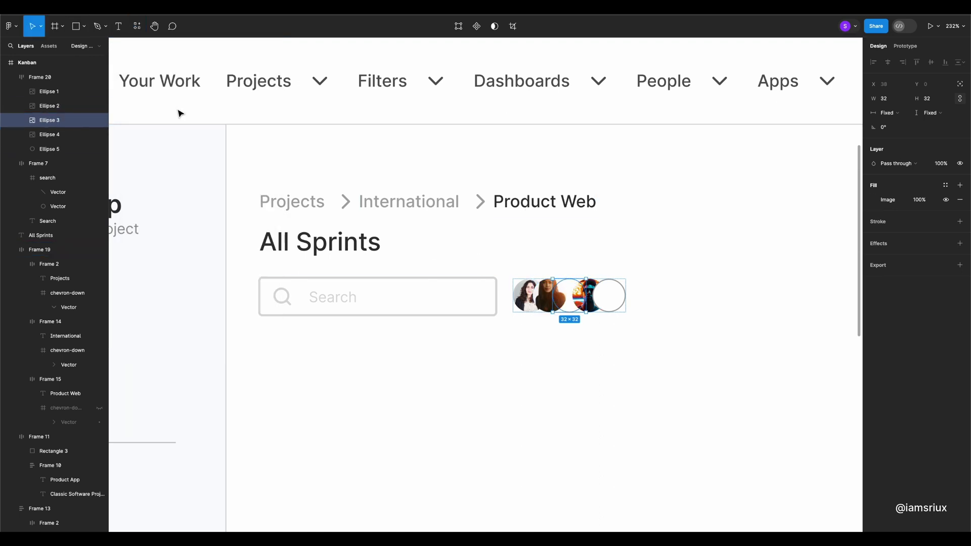
{"action": "left_click", "coordinate": [136, 26]}
{"action": "left_click", "coordinate": [186, 112]}
Add a '9' count label centred inside the white circle.
{"action": "left_click", "coordinate": [640, 276]}
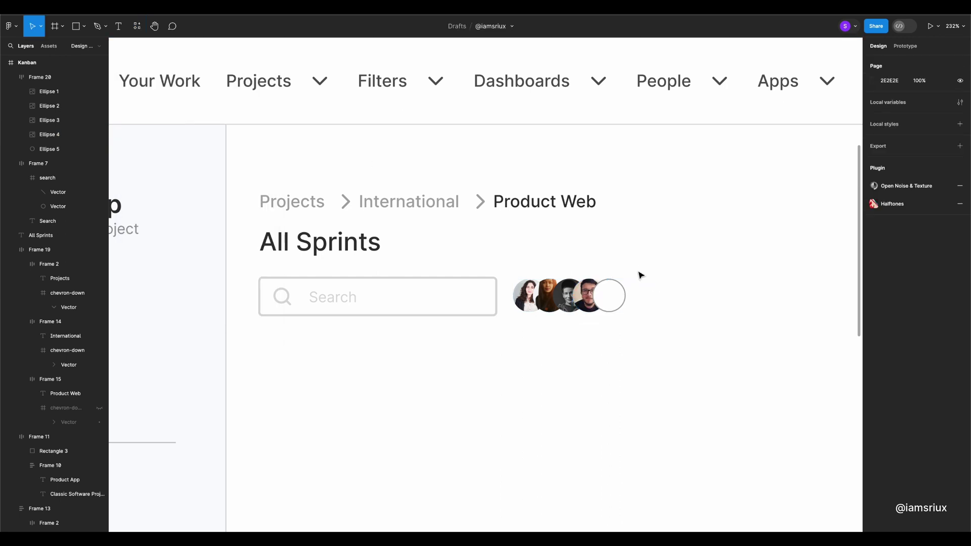
{"action": "left_click", "coordinate": [691, 323]}
{"action": "type", "text": "9"}
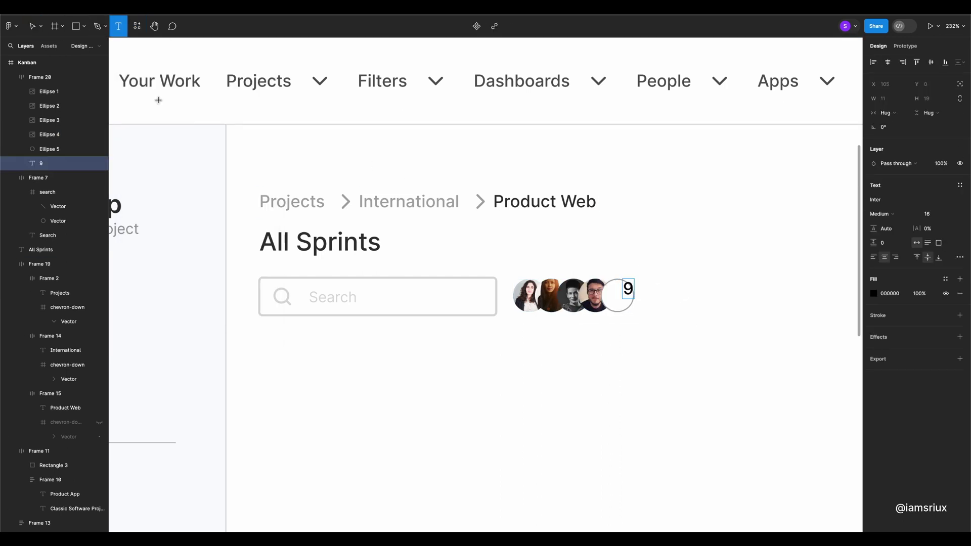
{"action": "key", "text": "Escape"}
{"action": "left_click_drag", "start_coordinate": [635, 289], "coordinate": [630, 290]}
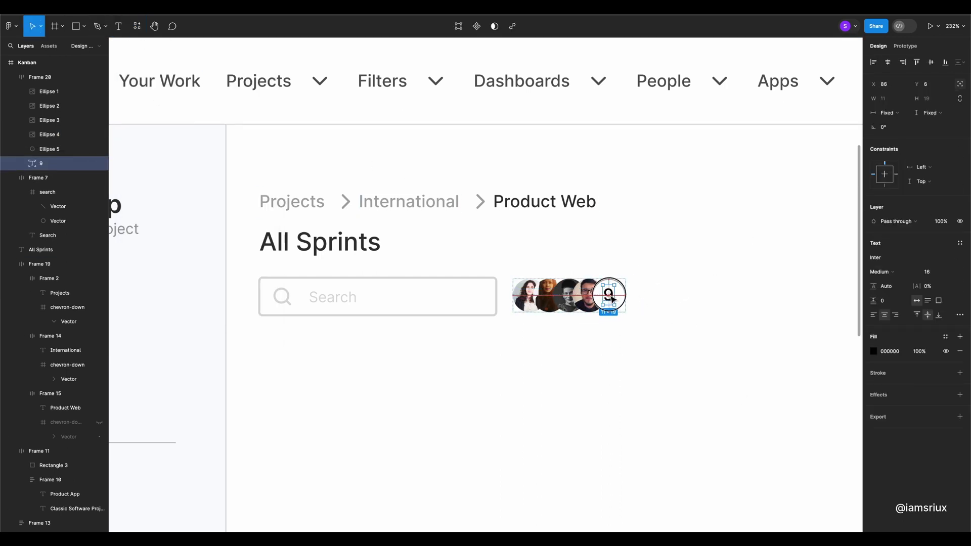
{"action": "left_click", "coordinate": [873, 355]}
{"action": "left_click", "coordinate": [728, 389]}
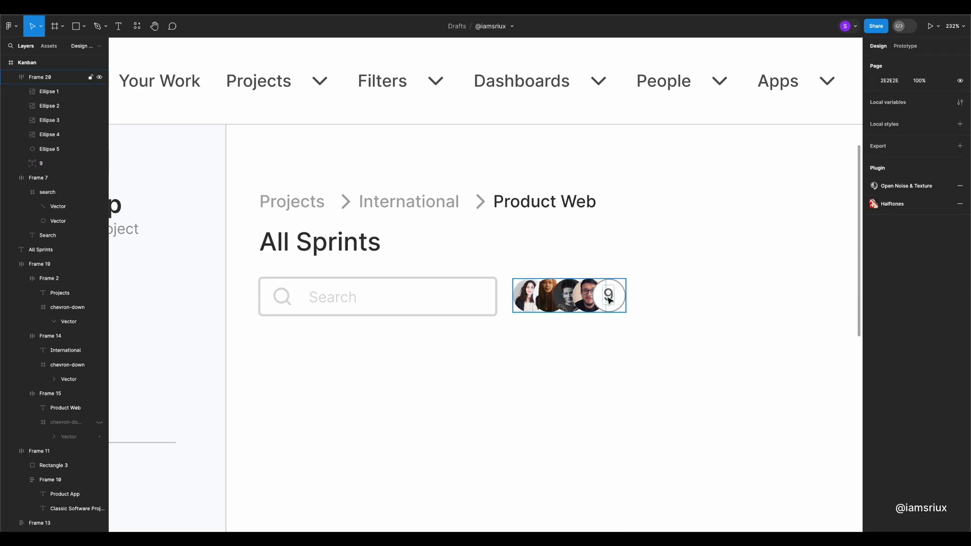
{"action": "left_click", "coordinate": [613, 292]}
{"action": "left_click", "coordinate": [707, 306]}
Wrap the search box and avatar stack together in one auto layout row.
{"action": "left_click", "coordinate": [384, 298]}
{"action": "left_click", "coordinate": [577, 297], "text": "shift"}
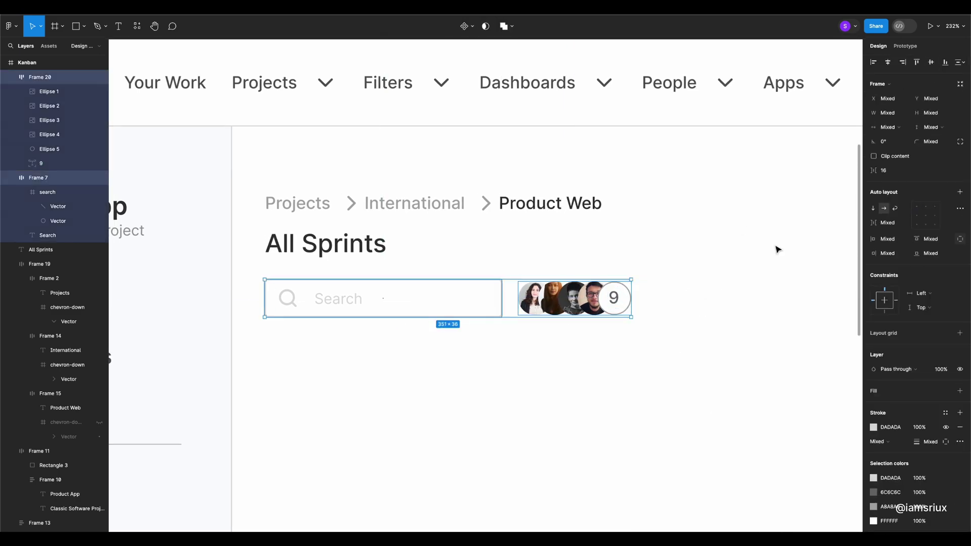
{"action": "key", "text": "shift+a"}
Add an 'Only My Issues' item after the avatars from a chevron-less Projects copy.
{"action": "left_click", "coordinate": [572, 332]}
{"action": "left_click", "coordinate": [236, 206]}
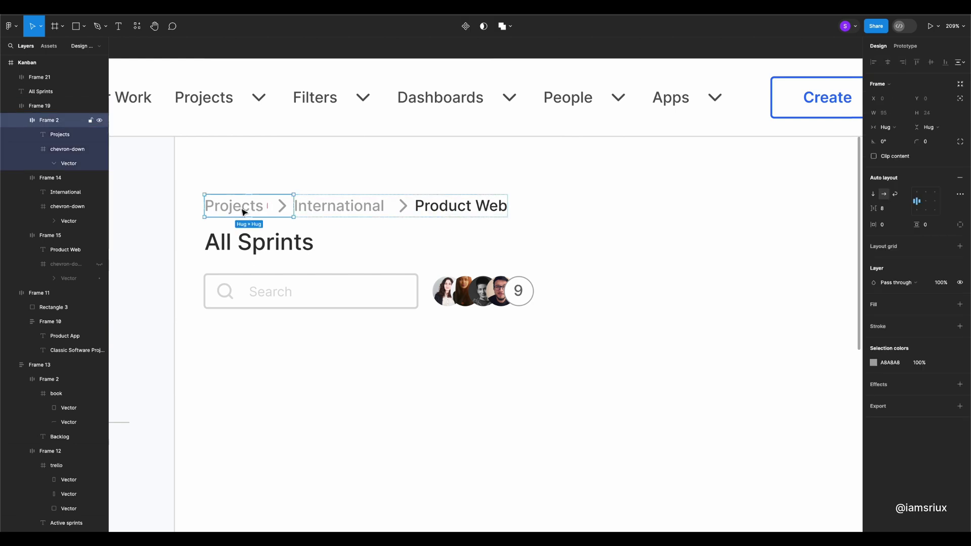
{"action": "left_click", "coordinate": [212, 98]}
{"action": "left_click", "coordinate": [478, 303]}
{"action": "key", "text": "ctrl+v"}
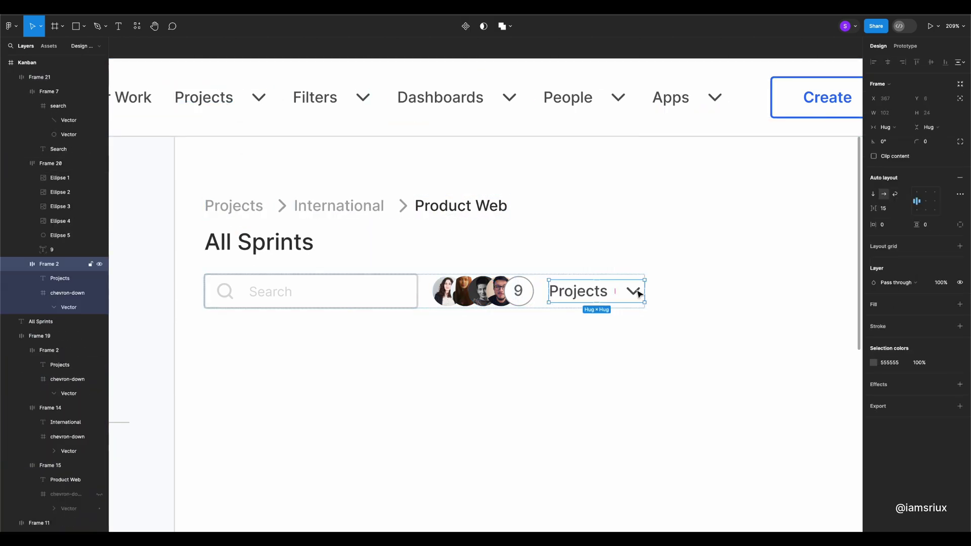
{"action": "left_click", "coordinate": [631, 288]}
{"action": "key", "text": "ctrl+shift+h"}
{"action": "double_click", "coordinate": [575, 290]}
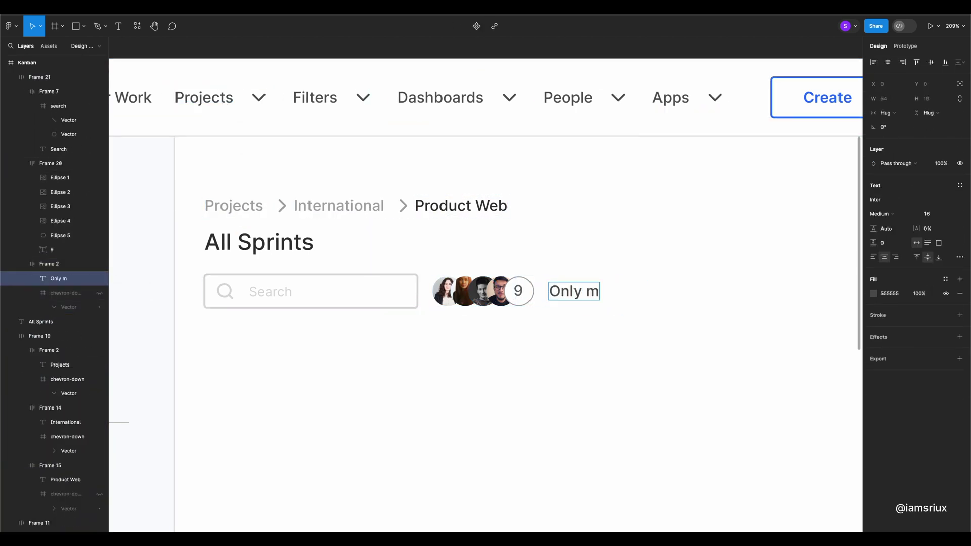
{"action": "key", "text": "Escape"}
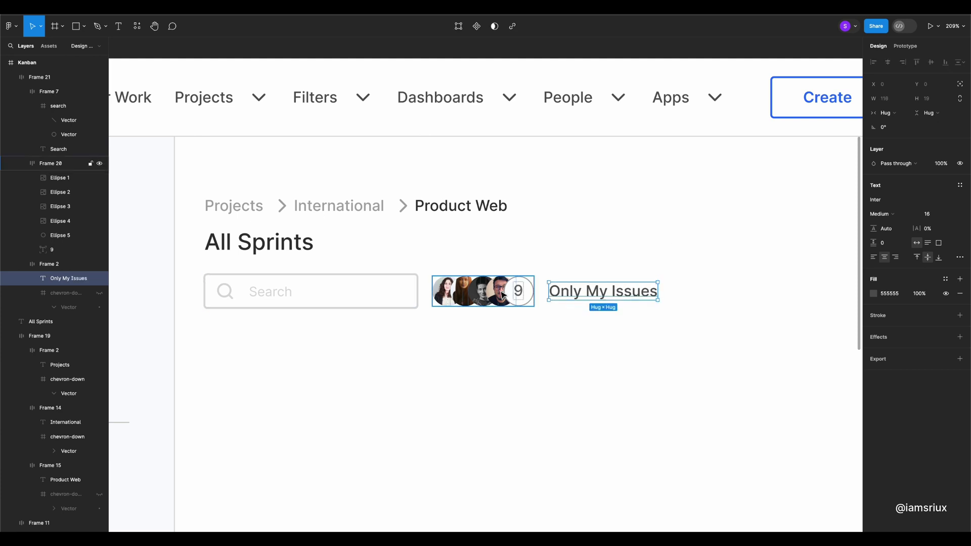
Duplicate the Only My Issues item twice.
{"action": "key", "text": "shift+a"}
{"action": "key", "text": "Escape"}
{"action": "scroll", "coordinate": [451, 278], "scroll_direction": "down", "scroll_amount": 5}
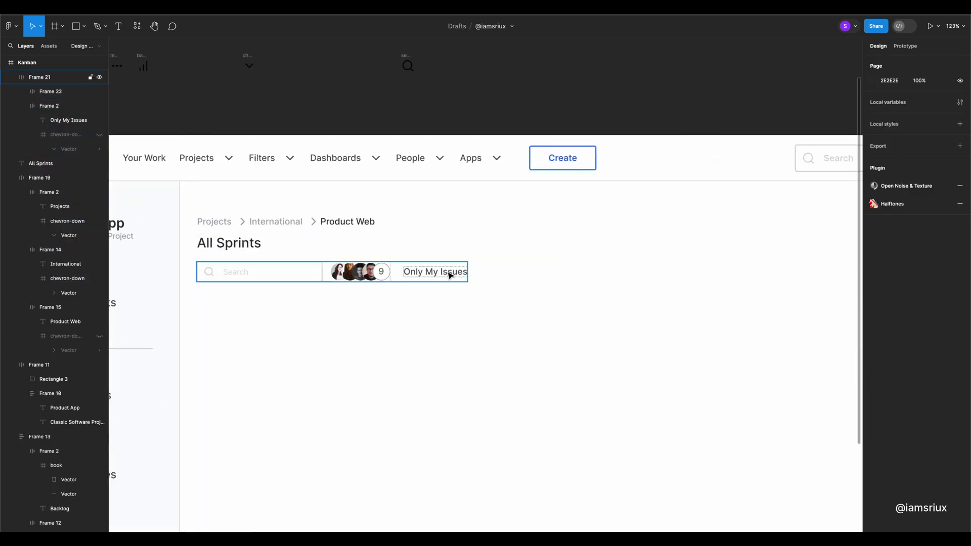
{"action": "left_click", "coordinate": [445, 271]}
{"action": "double_click", "coordinate": [445, 271]}
{"action": "left_click", "coordinate": [591, 296]}
{"action": "left_click", "coordinate": [450, 271]}
{"action": "key", "text": "ctrl+d"}
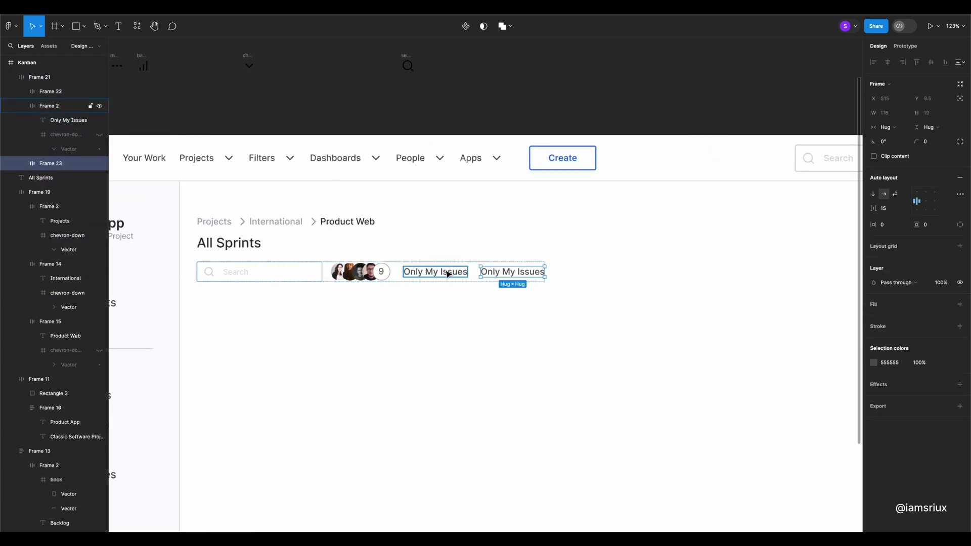
{"action": "key", "text": "ctrl+d"}
Relabel the copies as Recently Updated and All Sprints.
{"action": "double_click", "coordinate": [594, 271]}
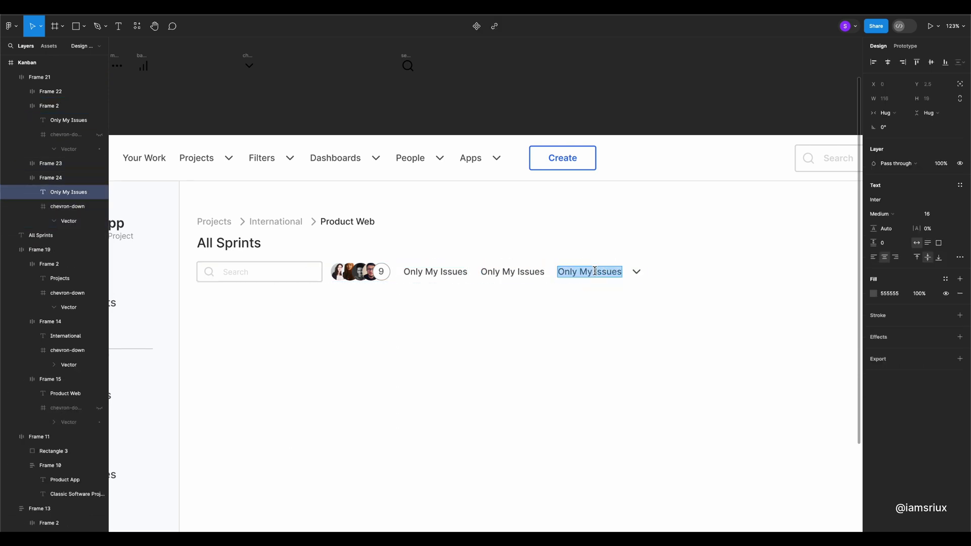
{"action": "type", "text": "All Sprints"}
{"action": "double_click", "coordinate": [512, 271]}
{"action": "type", "text": "Recently"}
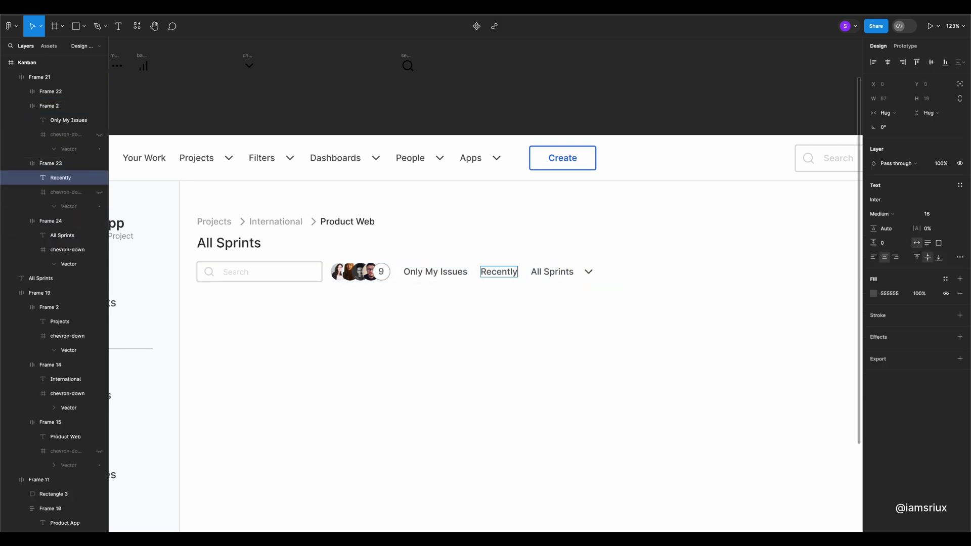
{"action": "type", "text": " Updated"}
{"action": "key", "text": "Escape"}
{"action": "scroll", "coordinate": [532, 331], "scroll_direction": "down", "scroll_amount": 3, "text": "ctrl"}
{"action": "key", "text": "Escape"}
{"action": "key", "text": "Escape"}
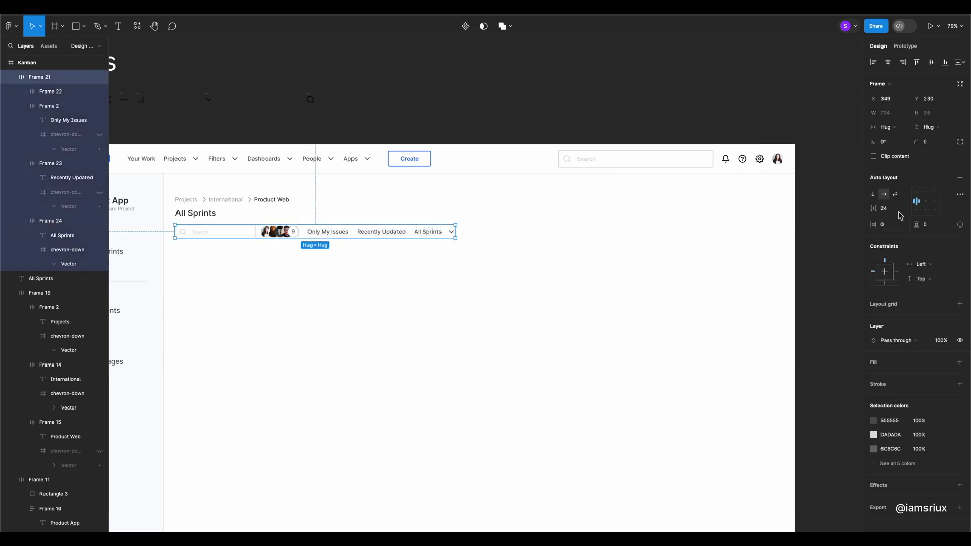
Group Only My Issues, Recently Updated and All Sprints in a spaced auto layout.
{"action": "left_click", "coordinate": [385, 232]}
{"action": "left_click", "coordinate": [329, 231], "text": "shift"}
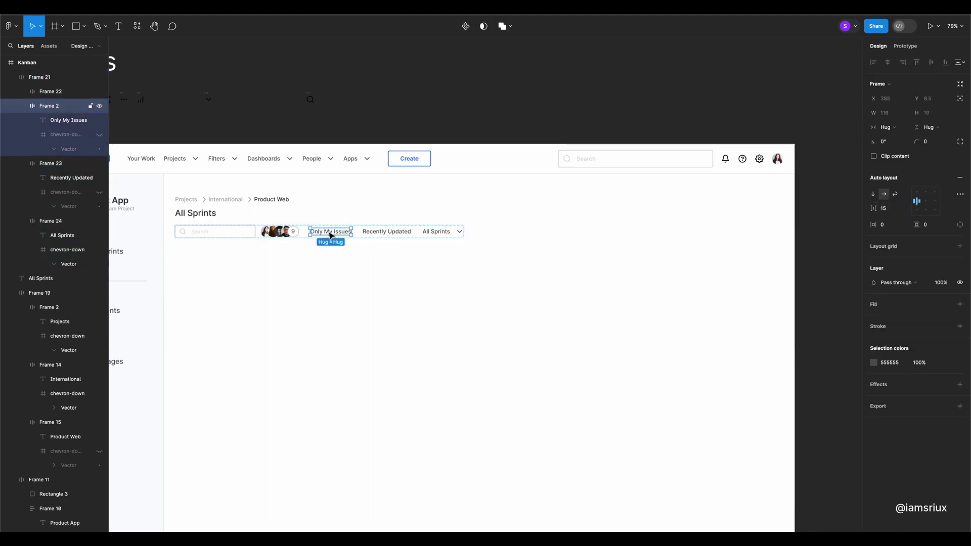
{"action": "left_click", "coordinate": [434, 232], "text": "shift"}
{"action": "key", "text": "shift+a"}
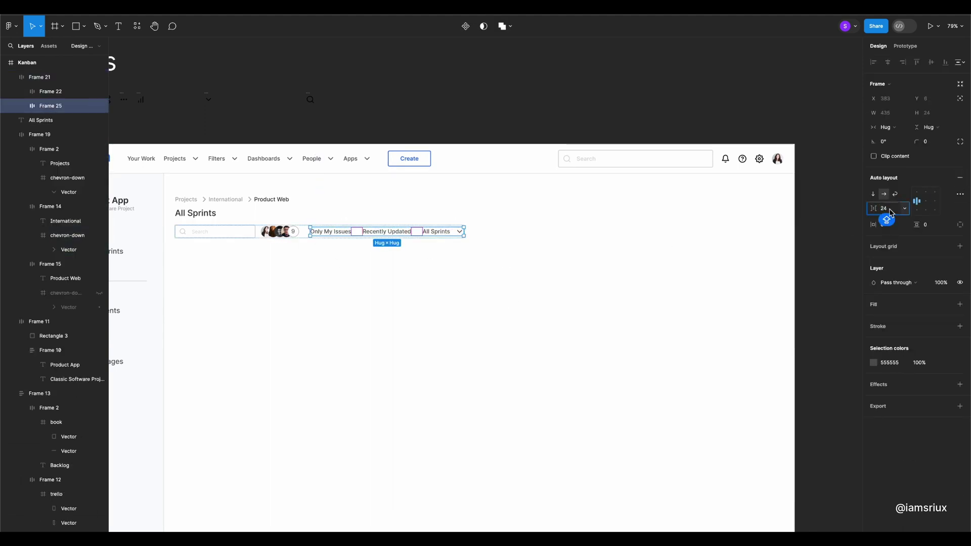
{"action": "key", "text": "Return"}
{"action": "key", "text": "Escape"}
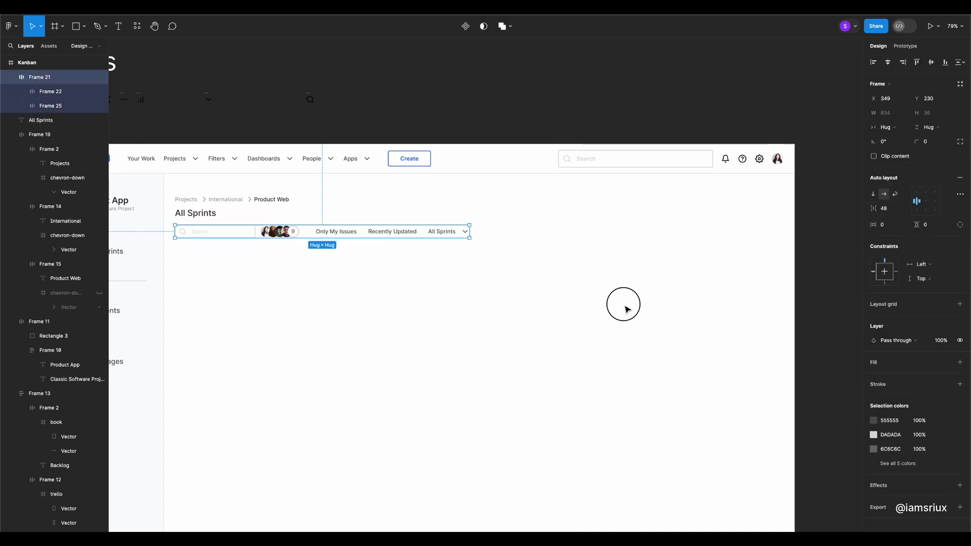
Copy the Create button into the breadcrumb row.
{"action": "left_click", "coordinate": [625, 310]}
{"action": "left_click", "coordinate": [202, 194]}
{"action": "left_click", "coordinate": [272, 196]}
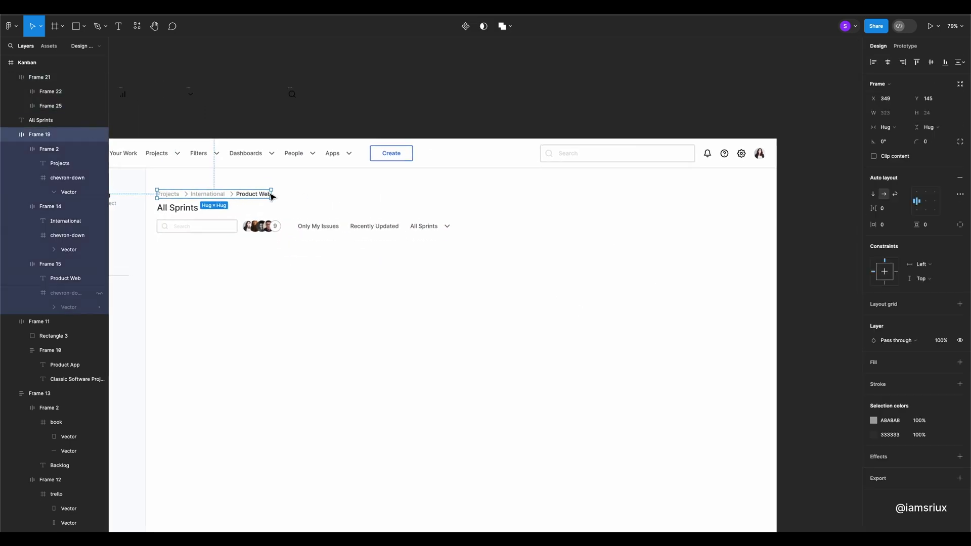
{"action": "left_click", "coordinate": [389, 153]}
{"action": "key", "text": "ctrl+c"}
{"action": "left_click", "coordinate": [271, 196]}
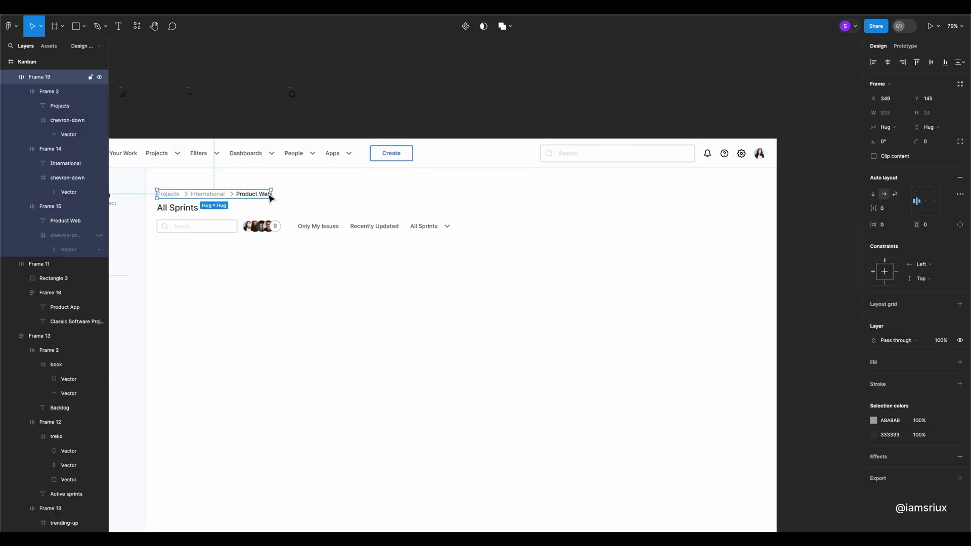
{"action": "key", "text": "ctrl+v"}
Wrap the breadcrumb items in an auto layout frame.
{"action": "left_click", "coordinate": [252, 197]}
{"action": "left_click", "coordinate": [207, 197], "text": "shift"}
{"action": "left_click", "coordinate": [168, 197], "text": "shift"}
{"action": "key", "text": "shift+a"}
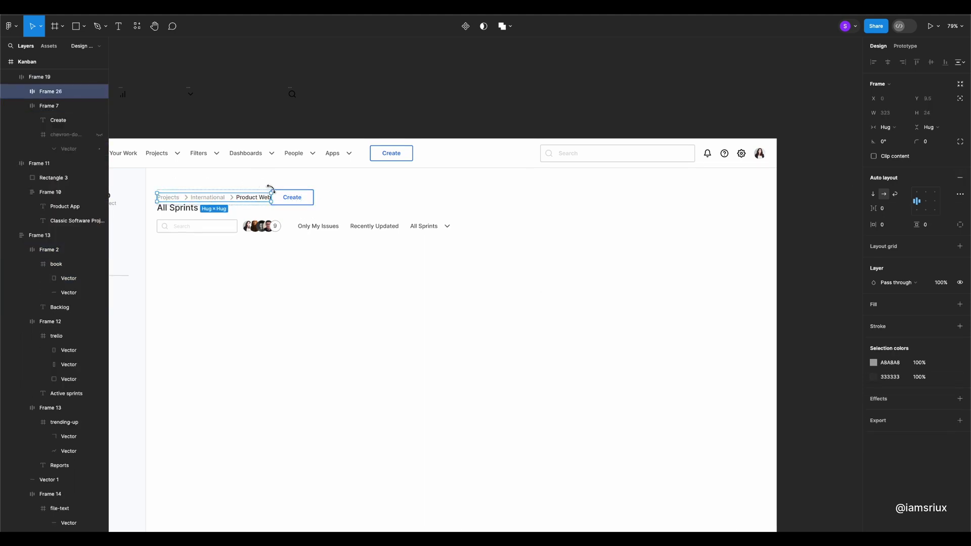
Increase the Frame 19 gap so the Create button sits at the right edge.
{"action": "key", "text": "shift+Return"}
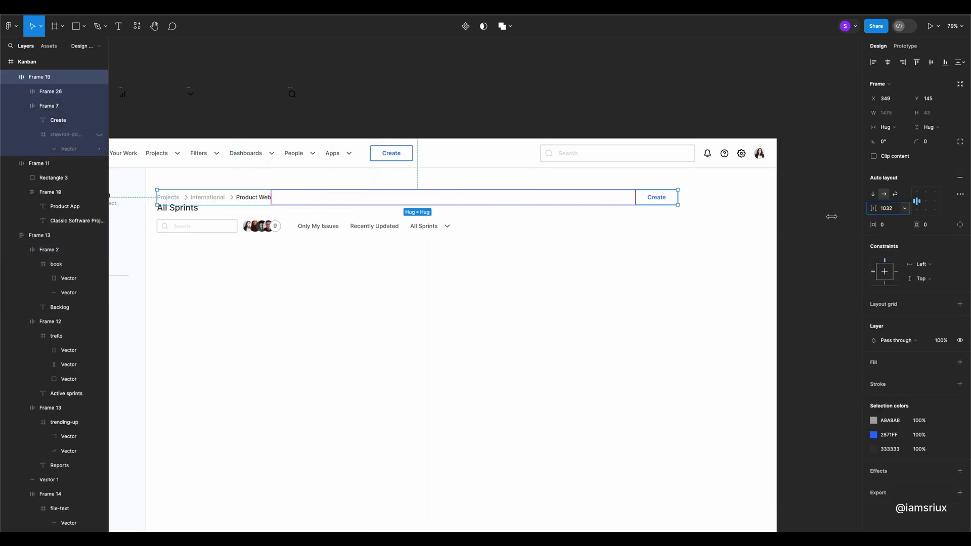
{"action": "left_click_drag", "start_coordinate": [831, 217], "coordinate": [840, 216]}
{"action": "left_click", "coordinate": [841, 216]}
{"action": "left_click", "coordinate": [640, 199]}
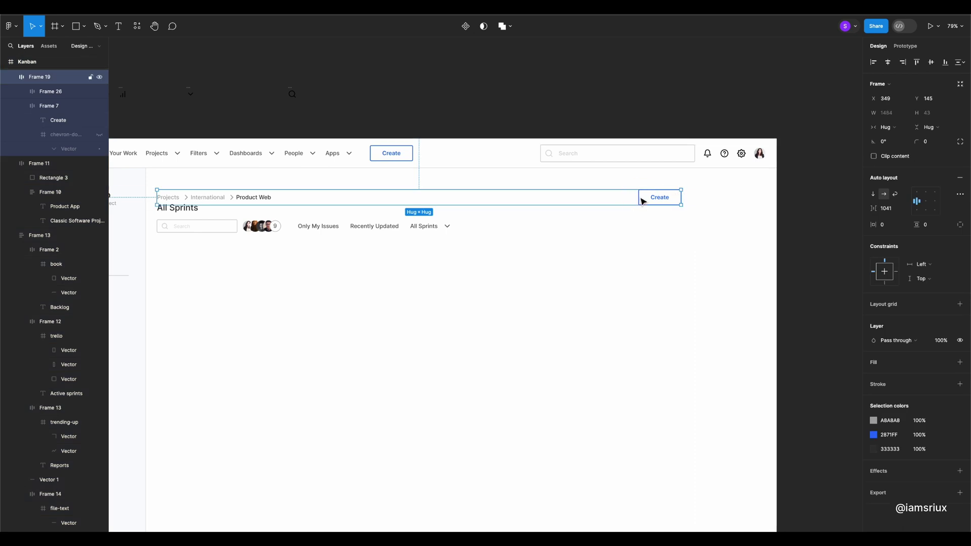
{"action": "left_click", "coordinate": [641, 196]}
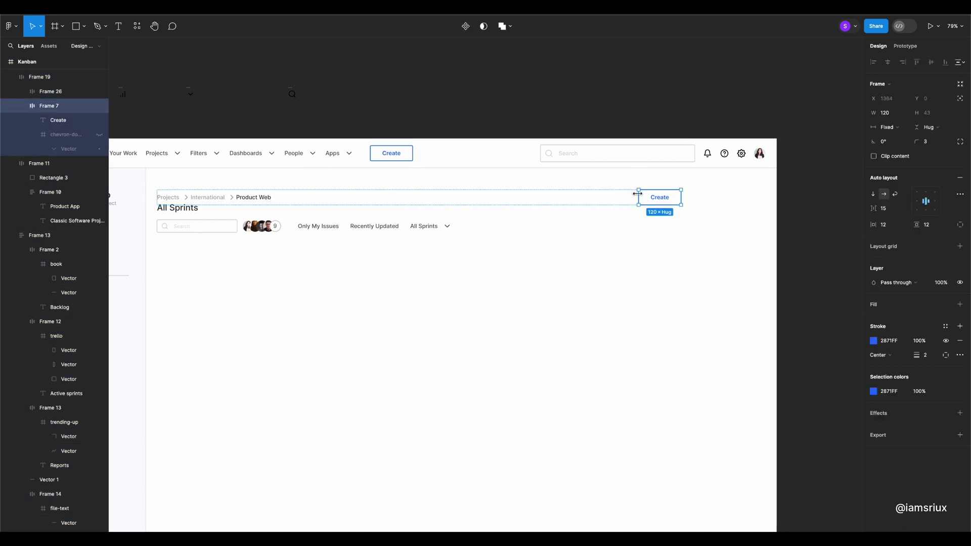
Give the button a 2871FF blue fill and white label text.
{"action": "left_click", "coordinate": [959, 303]}
{"action": "key", "text": "ctrl+v"}
{"action": "left_click", "coordinate": [664, 199]}
{"action": "left_click", "coordinate": [873, 293]}
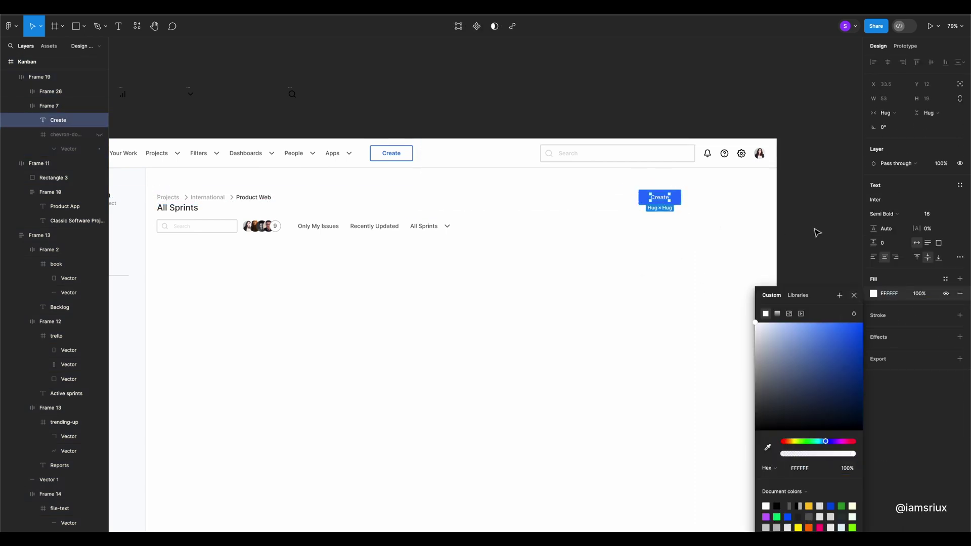
{"action": "left_click", "coordinate": [817, 232]}
Rename the button label to 'Complete sprint'.
{"action": "double_click", "coordinate": [662, 197]}
{"action": "scroll", "coordinate": [685, 197], "scroll_direction": "up", "scroll_amount": 5}
{"action": "type", "text": "Compl"}
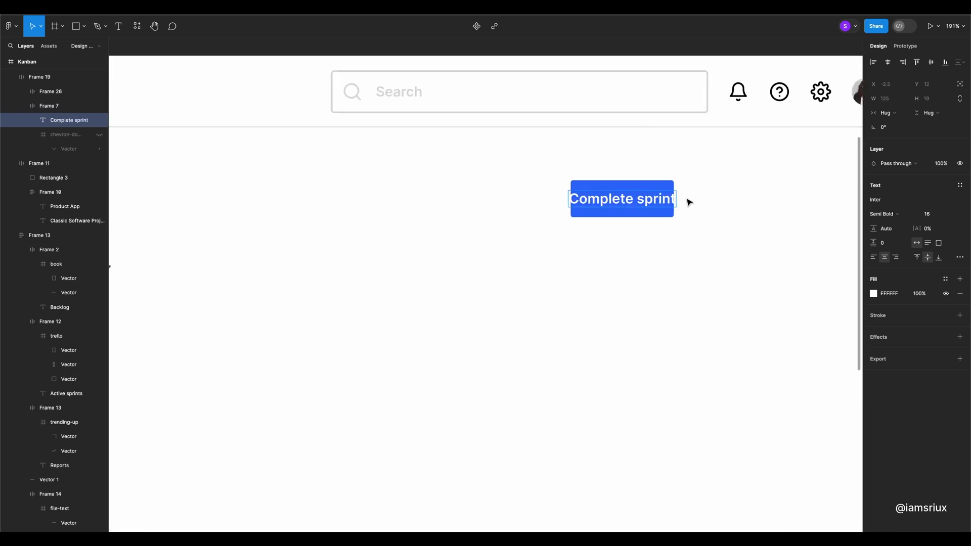
{"action": "key", "text": "Escape"}
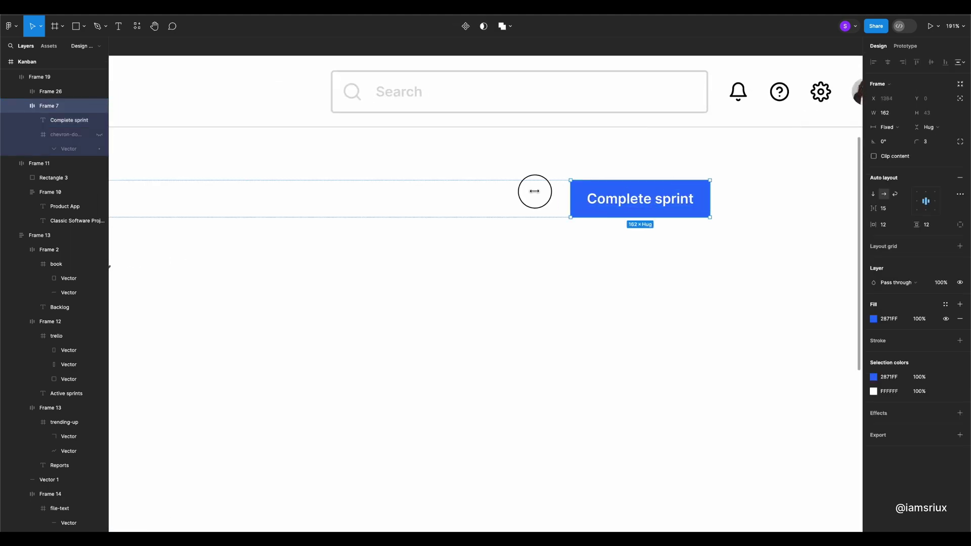
{"action": "key", "text": "Escape"}
{"action": "scroll", "coordinate": [485, 147], "scroll_direction": "down", "scroll_amount": 10}
{"action": "scroll", "coordinate": [222, 197], "scroll_direction": "up", "scroll_amount": 3}
Add a star icon left of the Complete sprint button, grouped in auto layout.
{"action": "scroll", "coordinate": [232, 201], "scroll_direction": "down", "scroll_amount": 3}
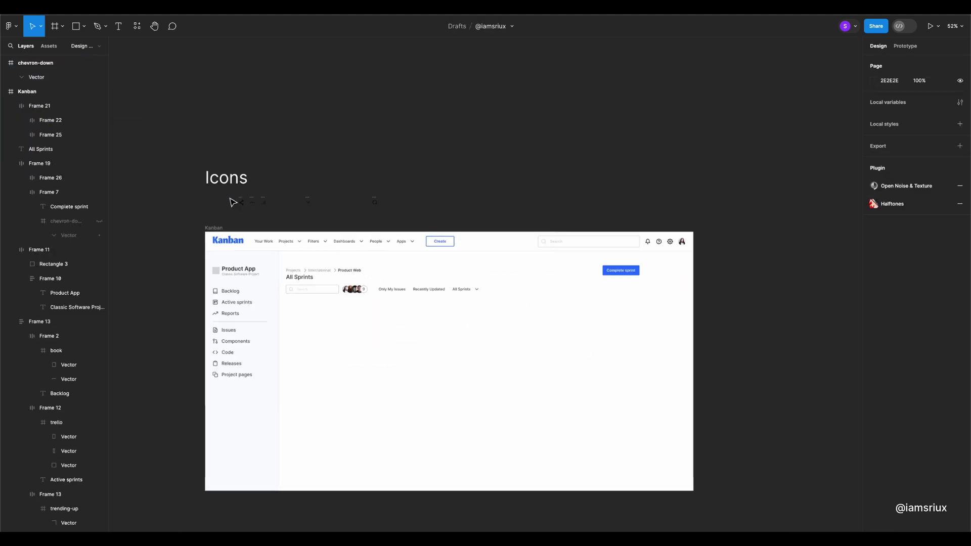
{"action": "left_click", "coordinate": [604, 269]}
{"action": "key", "text": "ctrl+v"}
{"action": "key", "text": "ctrl+z"}
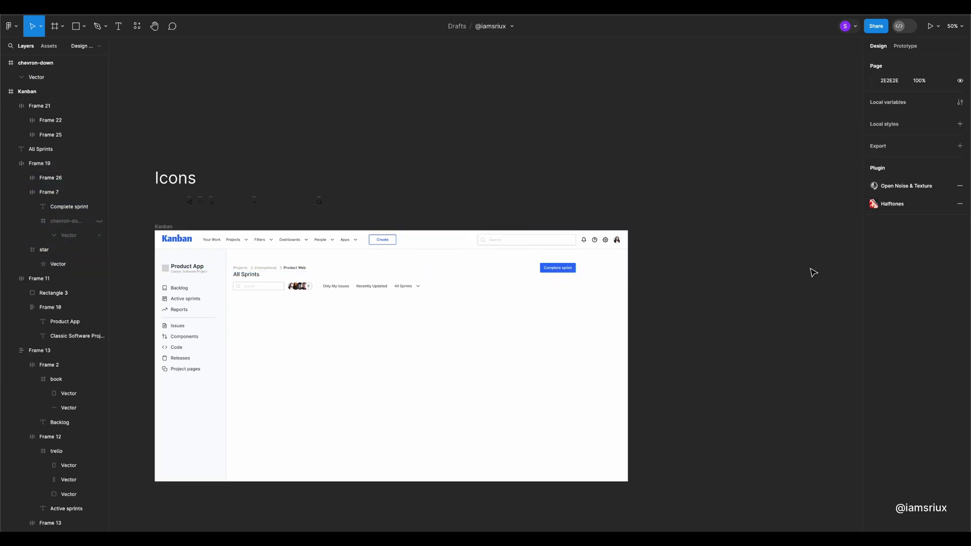
{"action": "key", "text": "ctrl+shift+z"}
{"action": "left_click", "coordinate": [959, 178]}
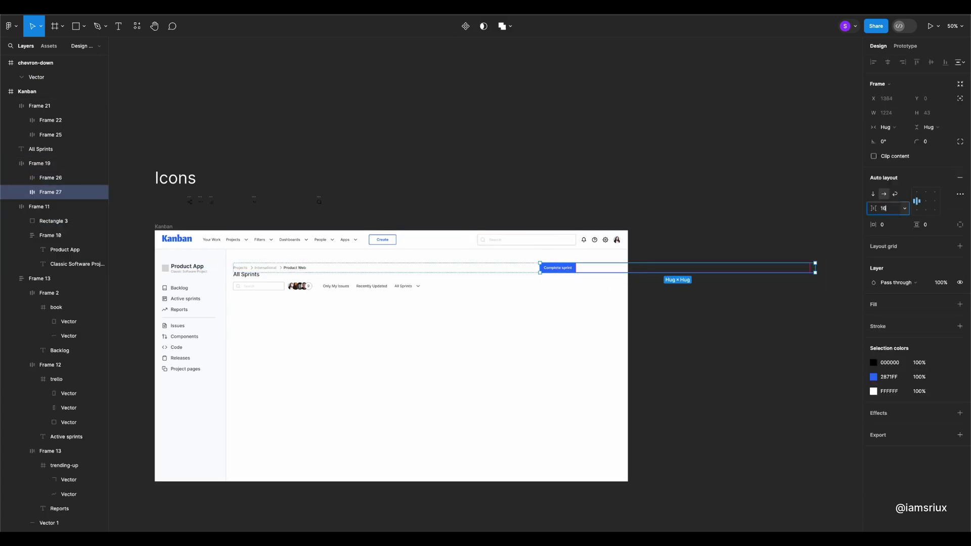
{"action": "left_click", "coordinate": [190, 202]}
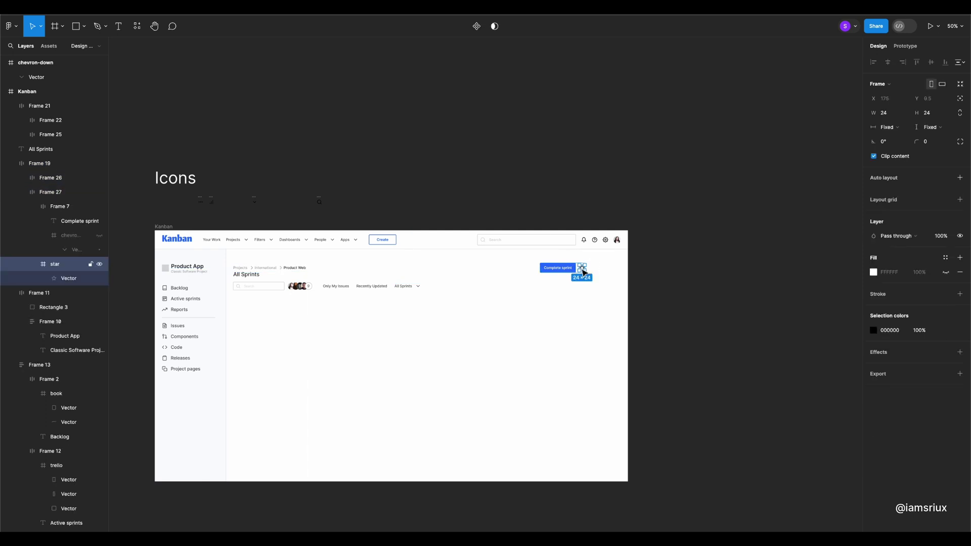
{"action": "left_click_drag", "start_coordinate": [581, 268], "coordinate": [564, 268]}
Paste the share icon after the Complete sprint button.
{"action": "key", "text": "ctrl+v"}
{"action": "scroll", "coordinate": [565, 267], "scroll_direction": "up", "scroll_amount": 5}
{"action": "scroll", "coordinate": [530, 343], "scroll_direction": "up", "scroll_amount": 5}
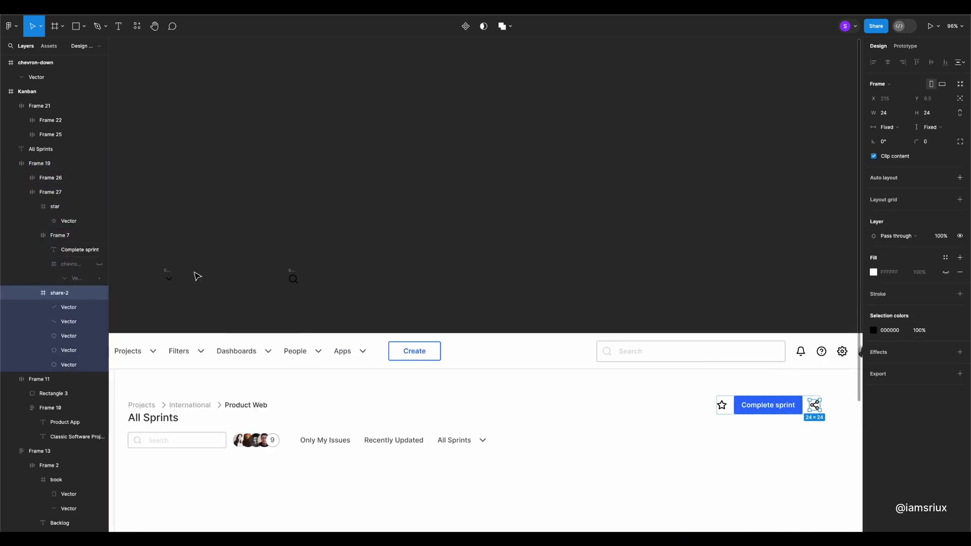
Apply auto layout to the more-horizontal three-dot icon.
{"action": "left_click", "coordinate": [232, 278]}
{"action": "left_click", "coordinate": [959, 178]}
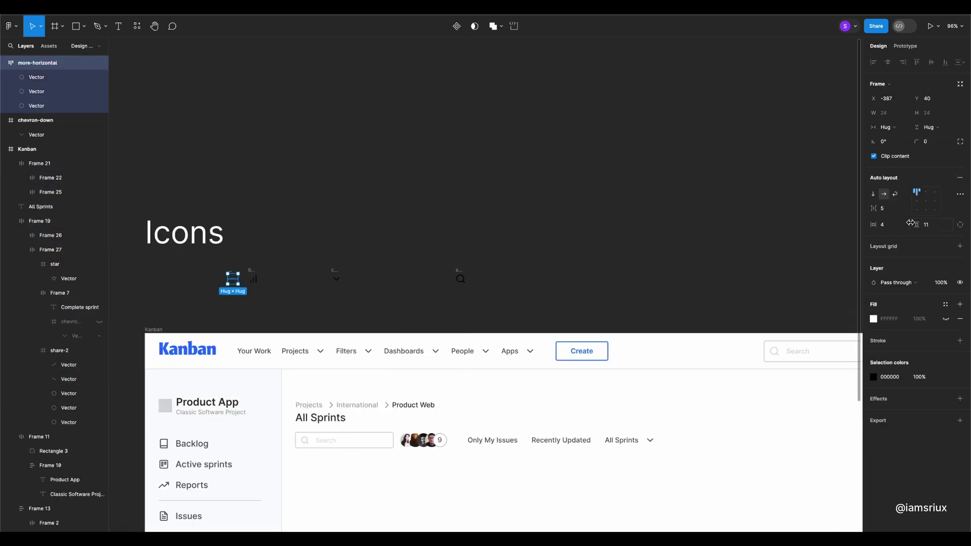
{"action": "scroll", "coordinate": [613, 234], "scroll_direction": "down", "scroll_amount": 1}
{"action": "left_click", "coordinate": [613, 234]}
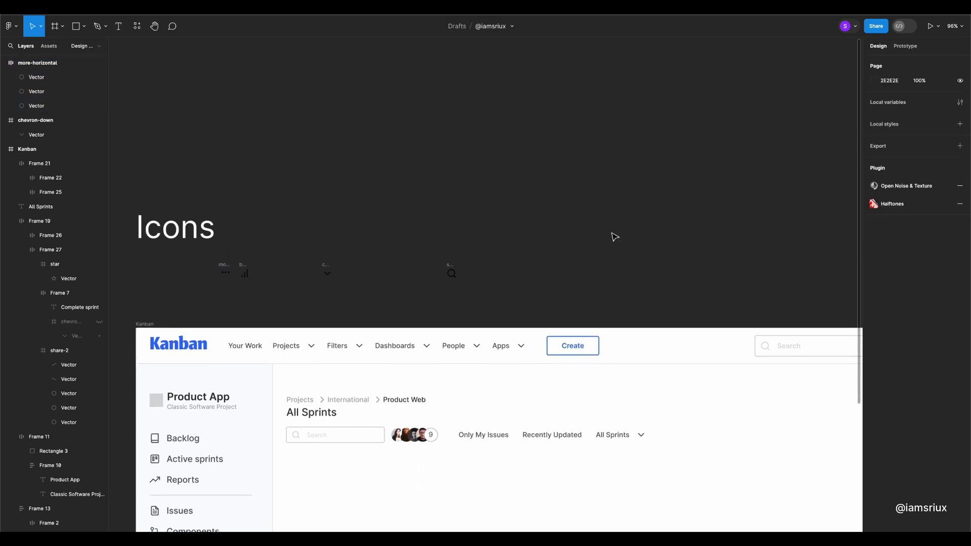
{"action": "left_click", "coordinate": [223, 270]}
Draw a small square behind the three-dot icon with corner radius 4.
{"action": "scroll", "coordinate": [223, 263], "scroll_direction": "up", "scroll_amount": 10}
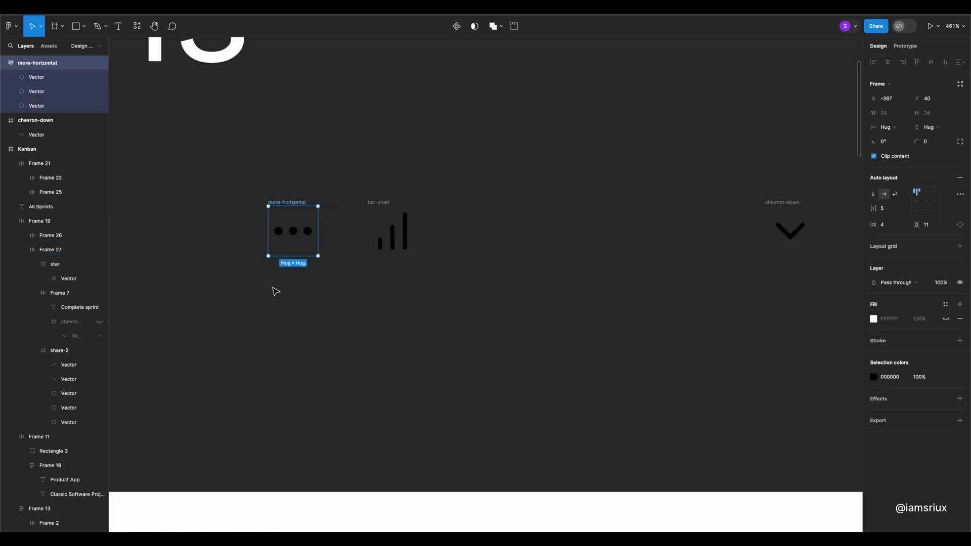
{"action": "key", "text": "ctrl+v"}
{"action": "left_click_drag", "start_coordinate": [484, 305], "coordinate": [241, 308]}
{"action": "mouse_move", "coordinate": [266, 197]}
{"action": "left_mouse_down"}
{"action": "mouse_move", "coordinate": [286, 319]}
{"action": "mouse_move", "coordinate": [217, 287]}
{"action": "left_mouse_up"}
{"action": "left_click", "coordinate": [270, 303]}
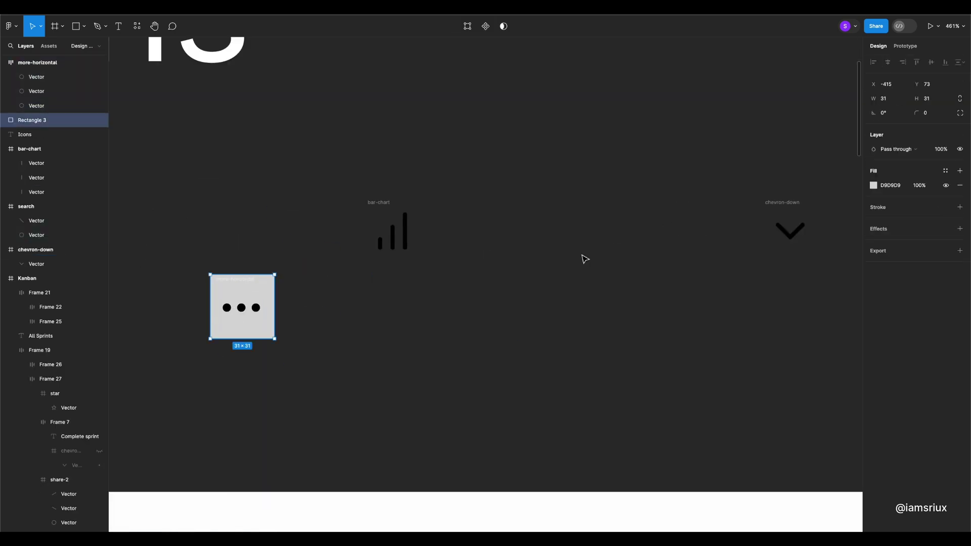
{"action": "type", "text": "4"}
{"action": "left_click", "coordinate": [466, 253]}
Give the square a FAFCFF fill and DADADA border, then group it with the dots.
{"action": "left_click", "coordinate": [243, 304]}
{"action": "left_click", "coordinate": [873, 186]}
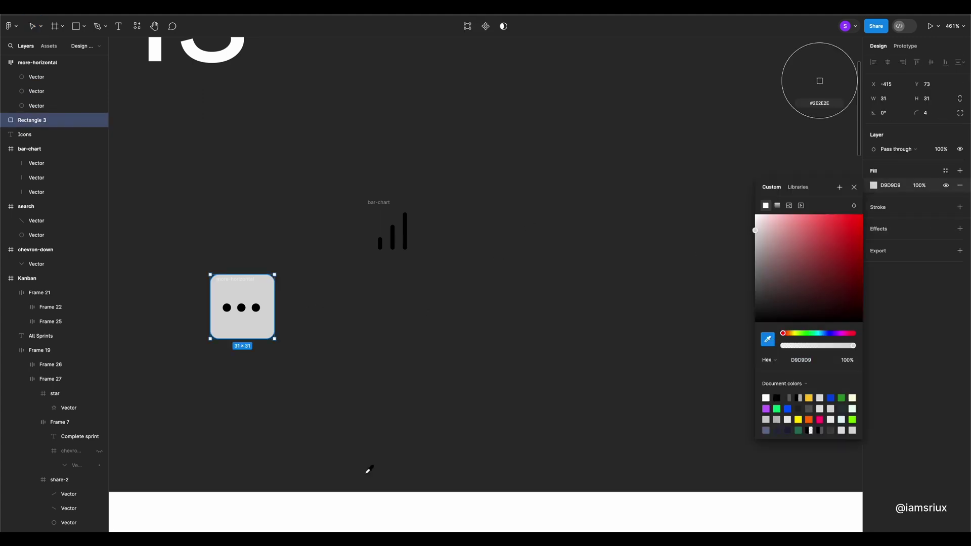
{"action": "left_click", "coordinate": [787, 408]}
{"action": "left_click_drag", "start_coordinate": [840, 238], "coordinate": [700, 214]}
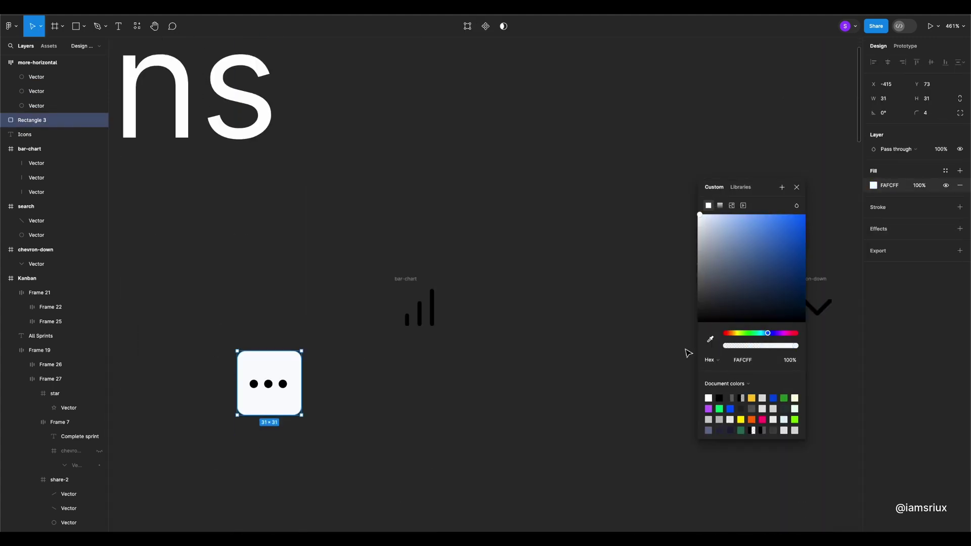
{"action": "left_click", "coordinate": [958, 207]}
{"action": "left_click", "coordinate": [873, 222]}
{"action": "left_click", "coordinate": [766, 374]}
{"action": "scroll", "coordinate": [526, 283], "scroll_direction": "down", "scroll_amount": 5}
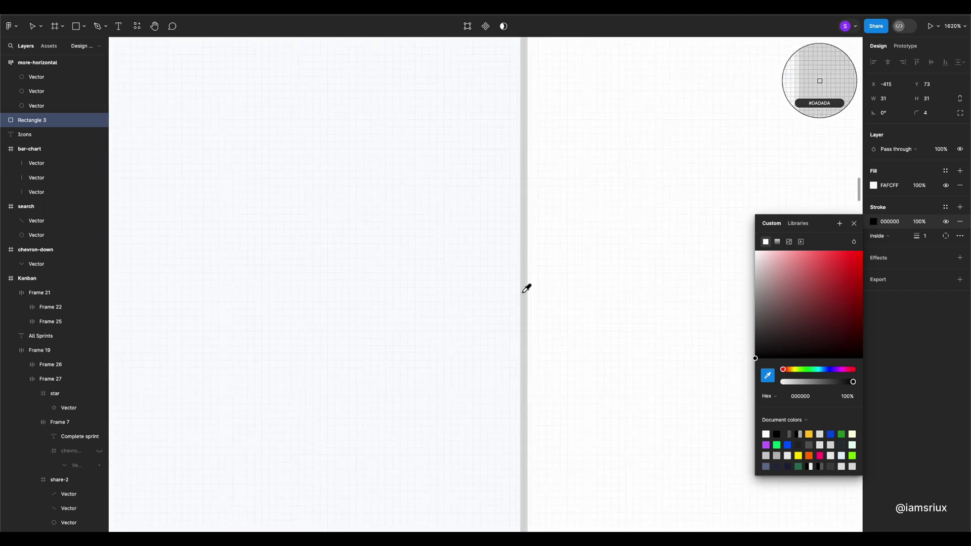
{"action": "key", "text": "ctrl+a"}
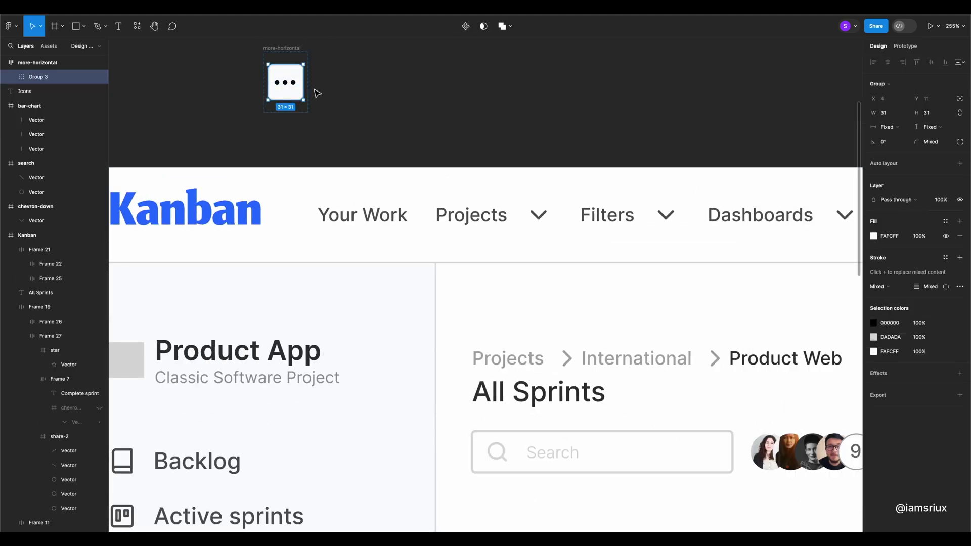
{"action": "key", "text": "ctrl+g"}
Paste the boxed three-dot button after the share icon in Frame 27.
{"action": "scroll", "coordinate": [509, 158], "scroll_direction": "down", "scroll_amount": 5}
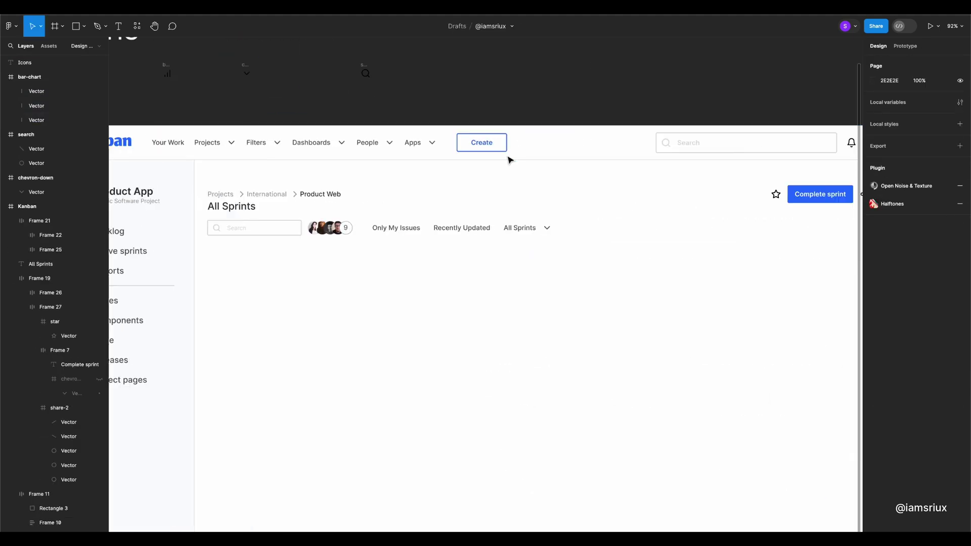
{"action": "scroll", "coordinate": [684, 193], "scroll_direction": "up", "scroll_amount": 3}
{"action": "left_click", "coordinate": [330, 201]}
{"action": "key", "text": "ctrl+v"}
{"action": "left_click", "coordinate": [610, 202]}
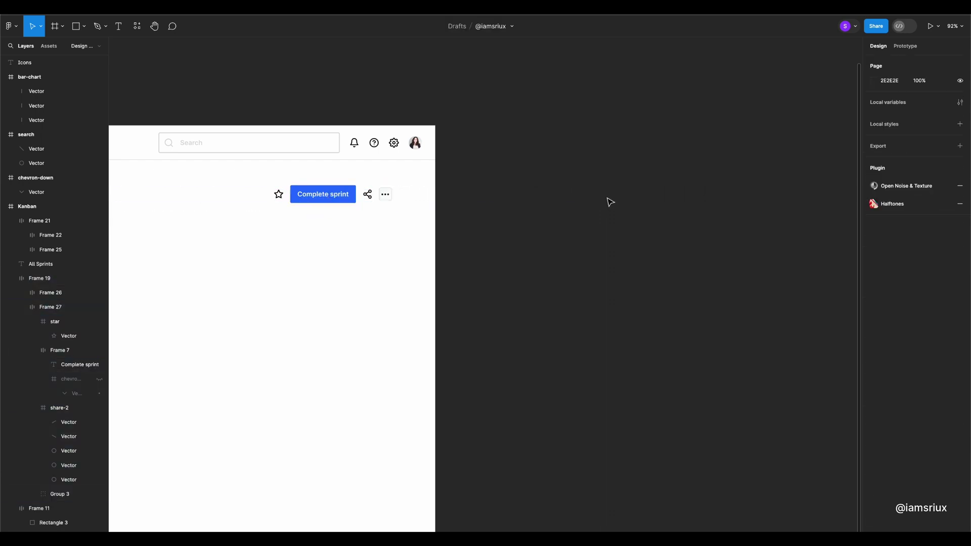
Set 32 spacing between the star, button, share and more icons.
{"action": "left_click", "coordinate": [347, 199]}
{"action": "left_click", "coordinate": [517, 219]}
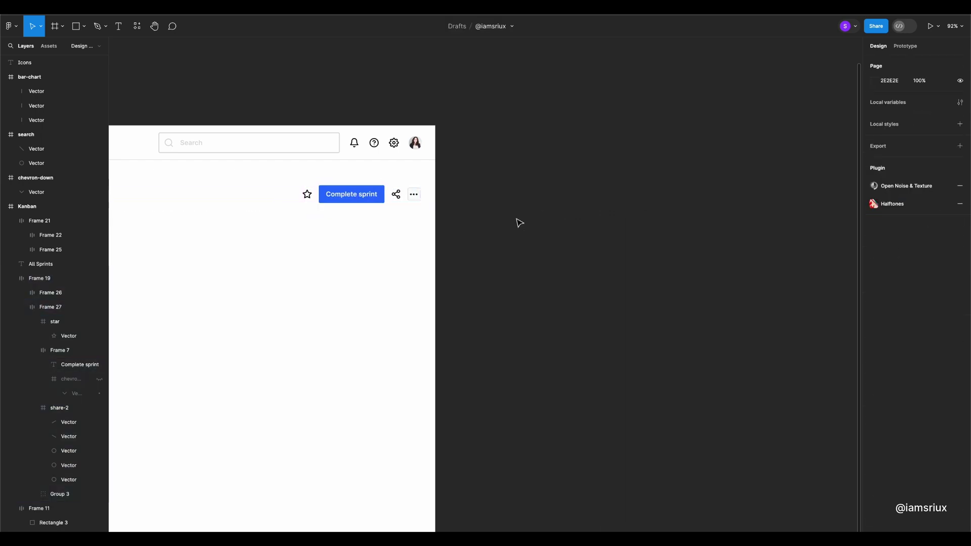
{"action": "scroll", "coordinate": [433, 197], "scroll_direction": "up", "scroll_amount": 3}
{"action": "left_click", "coordinate": [433, 198]}
{"action": "left_click", "coordinate": [893, 212]}
{"action": "key", "text": "shift+Return"}
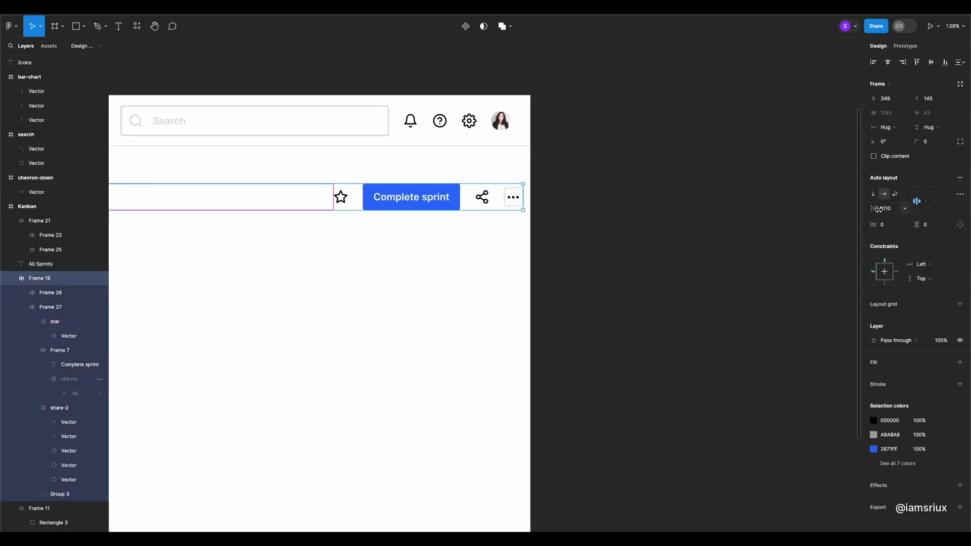
{"action": "left_click", "coordinate": [433, 197]}
{"action": "type", "text": "32"}
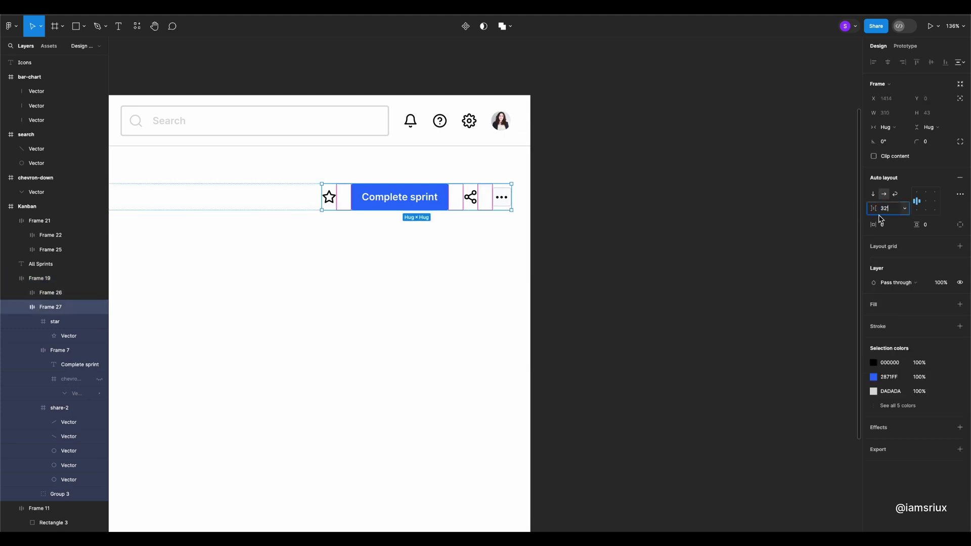
{"action": "left_click", "coordinate": [347, 230]}
{"action": "left_click", "coordinate": [228, 197]}
{"action": "left_click", "coordinate": [676, 214]}
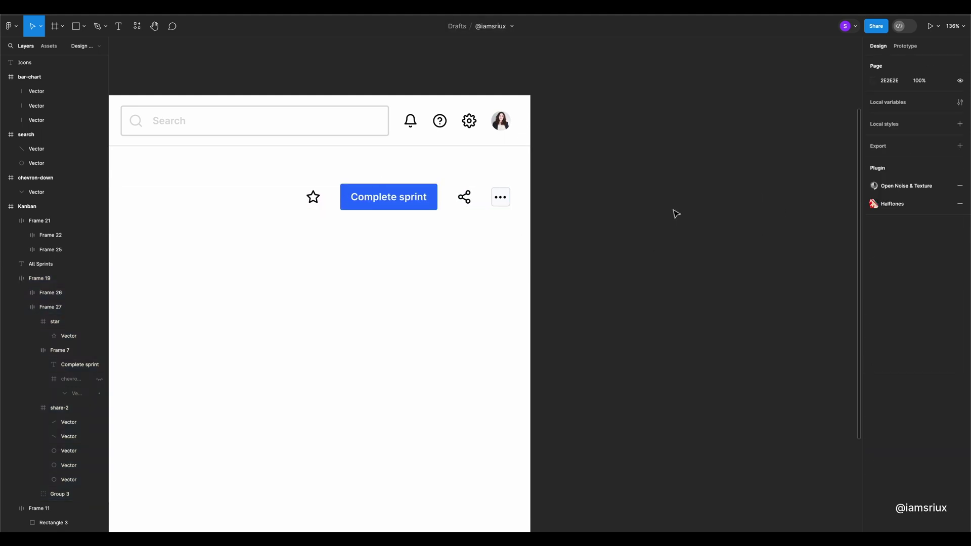
{"action": "key", "text": "shift+1"}
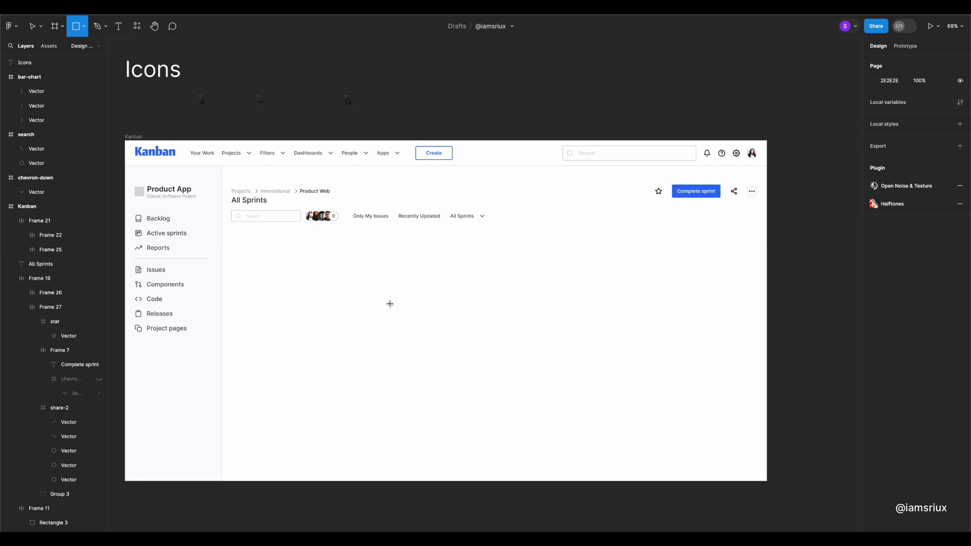
Paste the user-story text, narrow its box, and set size 14 with taller line height.
{"action": "type", "text": "As a sales representative, I want to easily access customer contact information, previous interactions, and purchase history in one centralized platform so that I can personalize my sales pitches and provide better customer service."}
{"action": "mouse_move", "coordinate": [172, 248]}
{"action": "left_mouse_down"}
{"action": "mouse_move", "coordinate": [584, 248]}
{"action": "mouse_move", "coordinate": [366, 263]}
{"action": "mouse_move", "coordinate": [522, 232]}
{"action": "left_mouse_up"}
{"action": "scroll", "coordinate": [381, 281], "scroll_direction": "up", "scroll_amount": 5}
{"action": "left_click", "coordinate": [381, 281]}
{"action": "scroll", "coordinate": [328, 192], "scroll_direction": "up", "scroll_amount": 1}
{"action": "scroll", "coordinate": [327, 192], "scroll_direction": "up", "scroll_amount": 3}
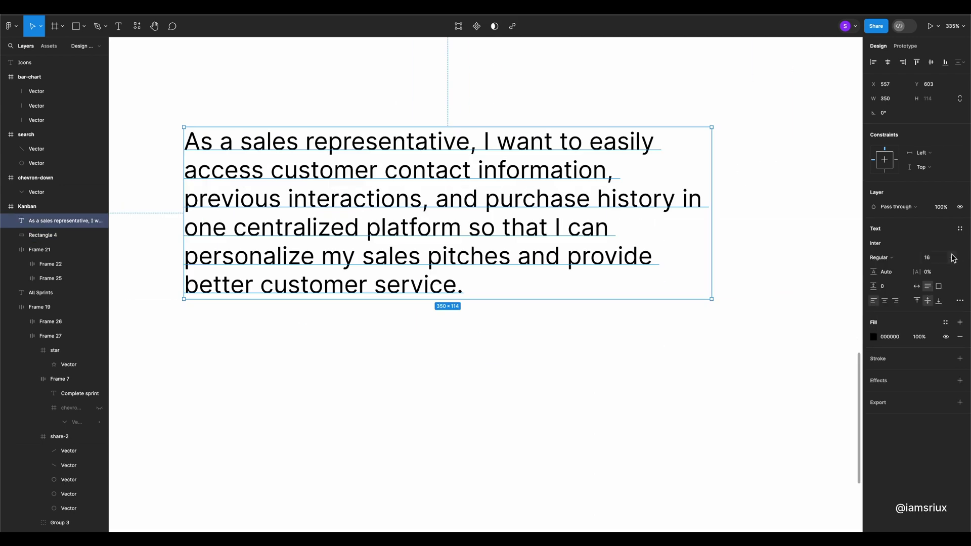
{"action": "left_click", "coordinate": [950, 258]}
{"action": "left_click", "coordinate": [950, 238]}
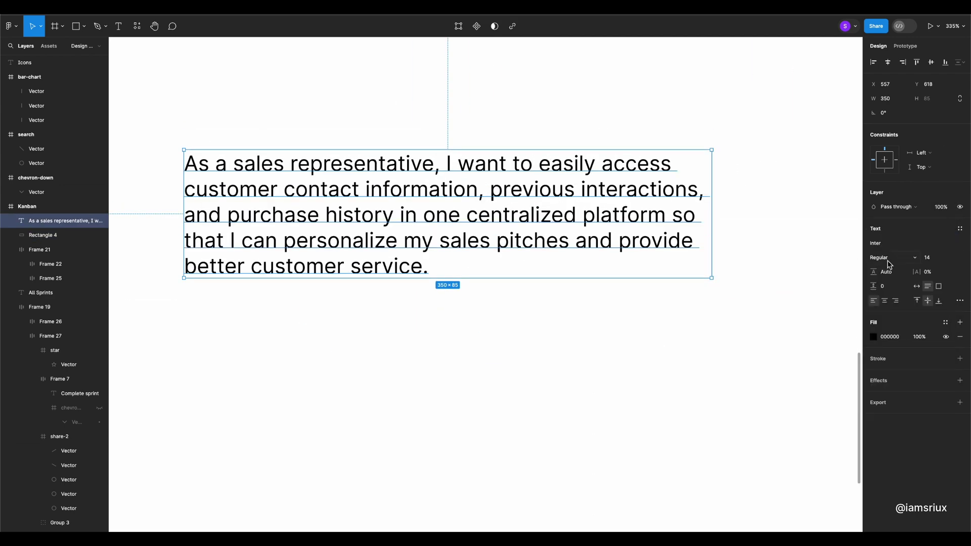
{"action": "left_click_drag", "start_coordinate": [880, 286], "coordinate": [896, 273]}
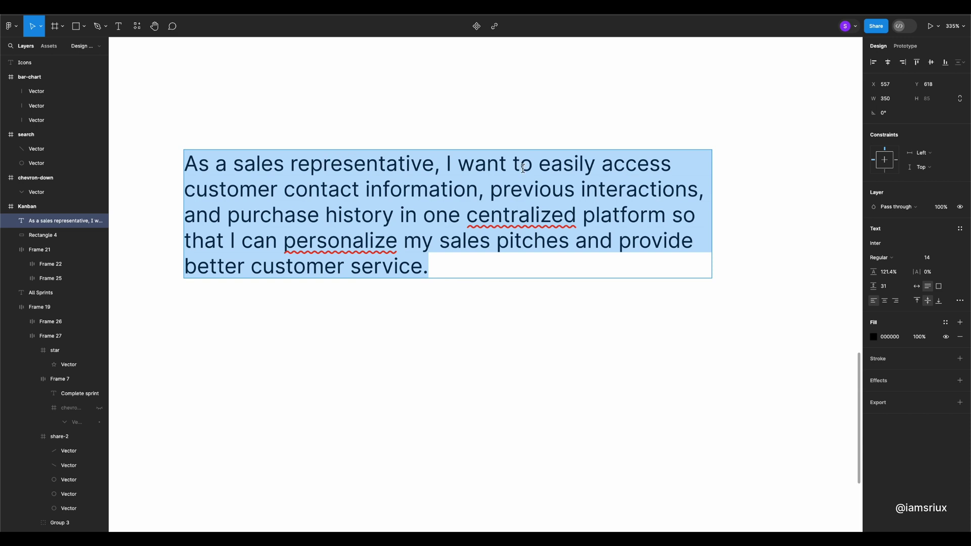
Trim the story to end at 'purchase history.' and narrow its text box.
{"action": "left_click_drag", "start_coordinate": [400, 212], "coordinate": [443, 271]}
{"action": "key", "text": "BackSpace"}
{"action": "type", "text": "."}
{"action": "key", "text": "Escape"}
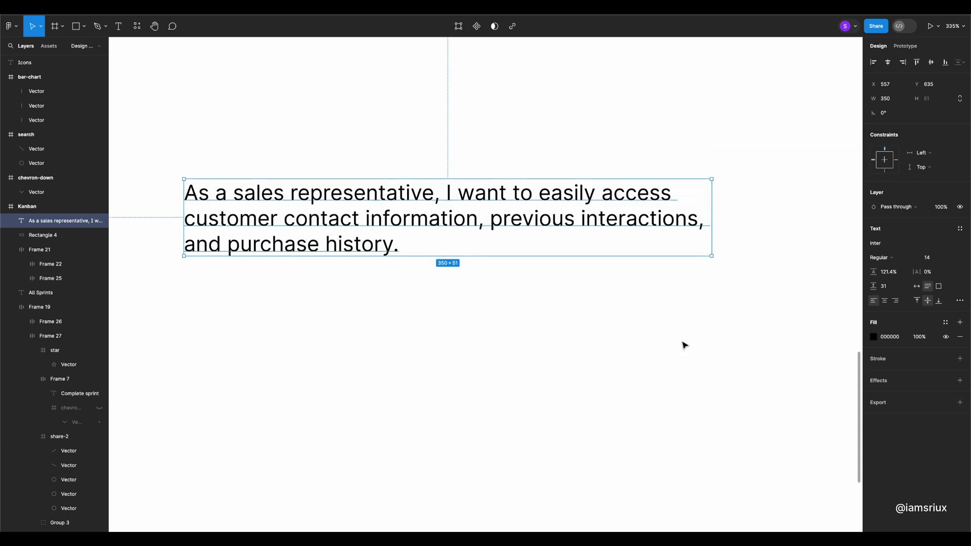
{"action": "left_click_drag", "start_coordinate": [712, 216], "coordinate": [656, 208]}
{"action": "key", "text": "Escape"}
{"action": "left_click", "coordinate": [283, 222]}
{"action": "scroll", "coordinate": [316, 242], "scroll_direction": "down", "scroll_amount": 3, "text": "ctrl"}
Paste a copy of the Complete sprint button and relabel it 'Refactoring'.
{"action": "left_click", "coordinate": [752, 232]}
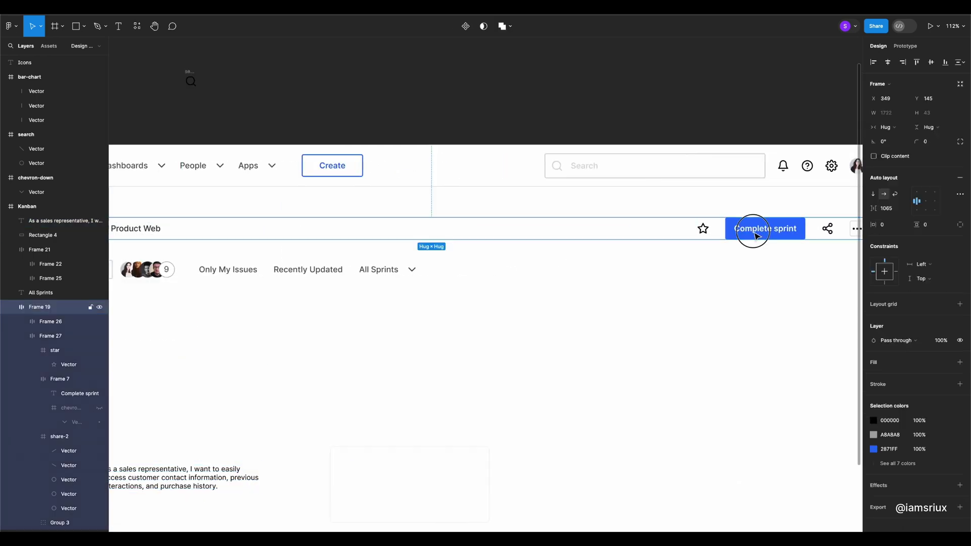
{"action": "left_click", "coordinate": [292, 269]}
{"action": "scroll", "coordinate": [251, 337], "scroll_direction": "up", "scroll_amount": 2, "text": "ctrl"}
{"action": "key", "text": "ctrl+v"}
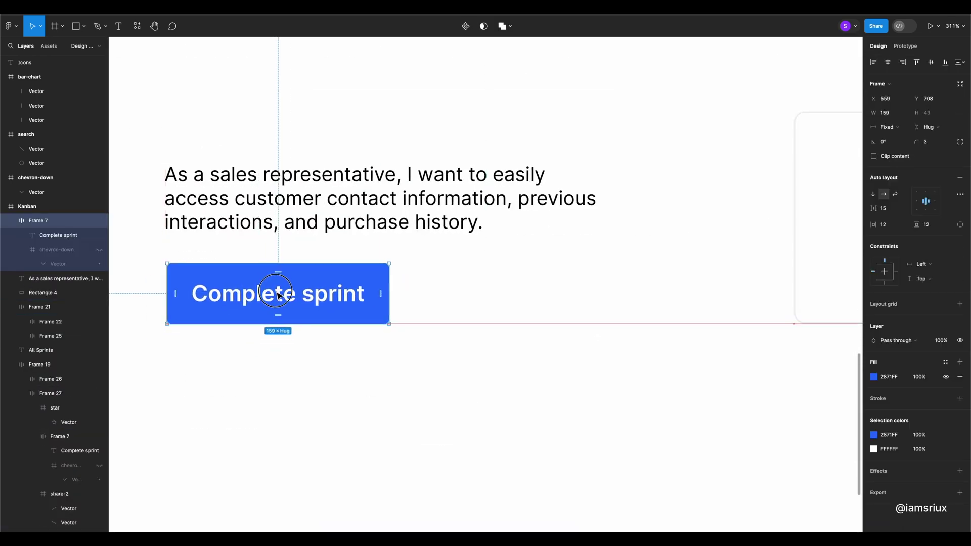
{"action": "double_click", "coordinate": [251, 297]}
{"action": "type", "text": "ng"}
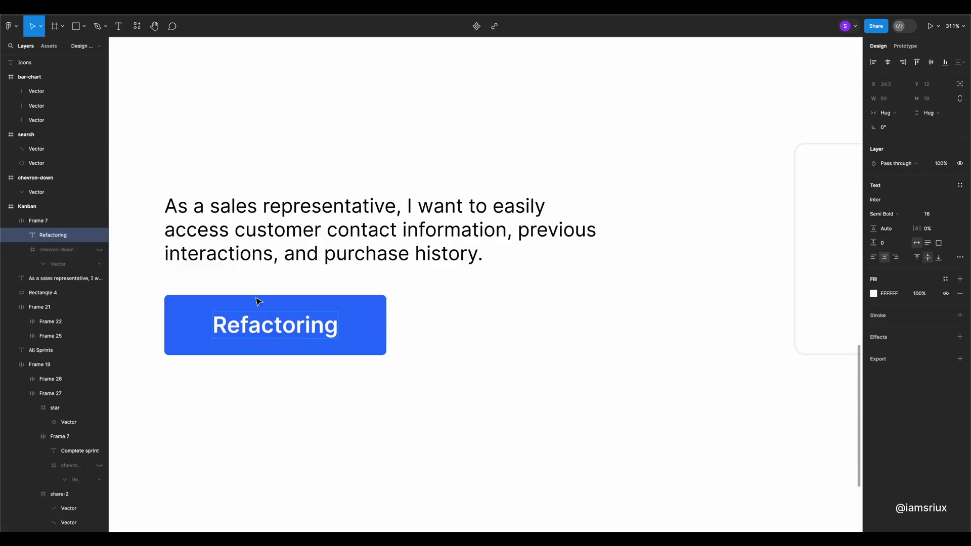
{"action": "key", "text": "Escape"}
{"action": "key", "text": "Escape"}
Color the tag fill F4EC28 and its label dark olive 706C0E.
{"action": "left_click", "coordinate": [873, 376]}
{"action": "left_click", "coordinate": [795, 460]}
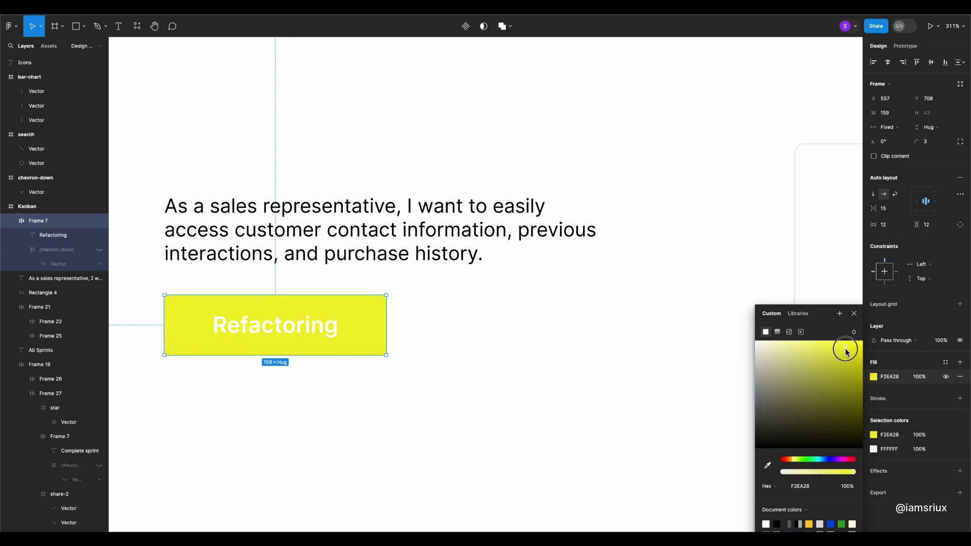
{"action": "double_click", "coordinate": [275, 324]}
{"action": "left_click", "coordinate": [873, 293]}
{"action": "left_click_drag", "start_coordinate": [782, 440], "coordinate": [795, 441]}
{"action": "left_click", "coordinate": [851, 387]}
{"action": "left_click", "coordinate": [504, 351]}
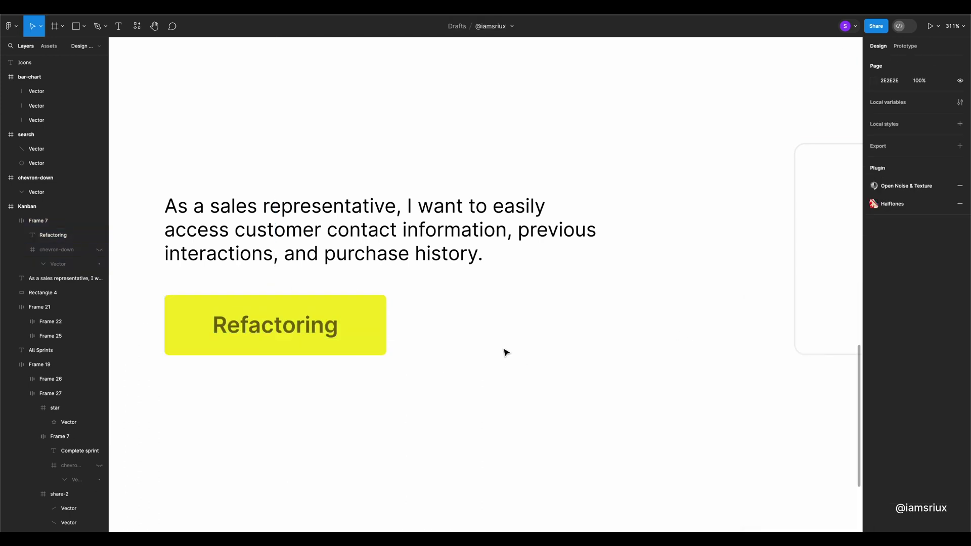
Shrink the tag, reduce its label font size, and move it under the paragraph.
{"action": "left_click", "coordinate": [353, 328]}
{"action": "left_click_drag", "start_coordinate": [386, 323], "coordinate": [298, 316]}
{"action": "left_click_drag", "start_coordinate": [232, 295], "coordinate": [232, 326]}
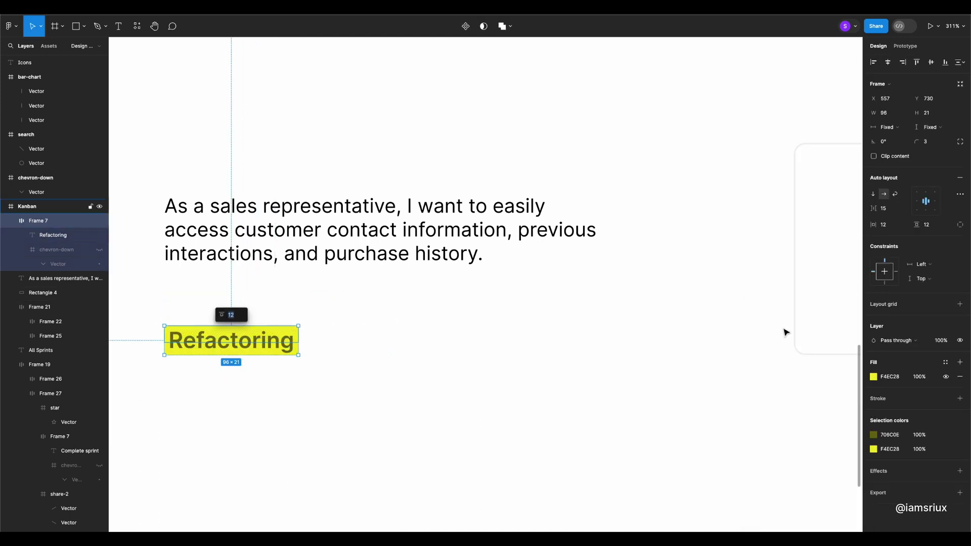
{"action": "double_click", "coordinate": [276, 344]}
{"action": "left_click", "coordinate": [950, 214]}
{"action": "left_click", "coordinate": [952, 183]}
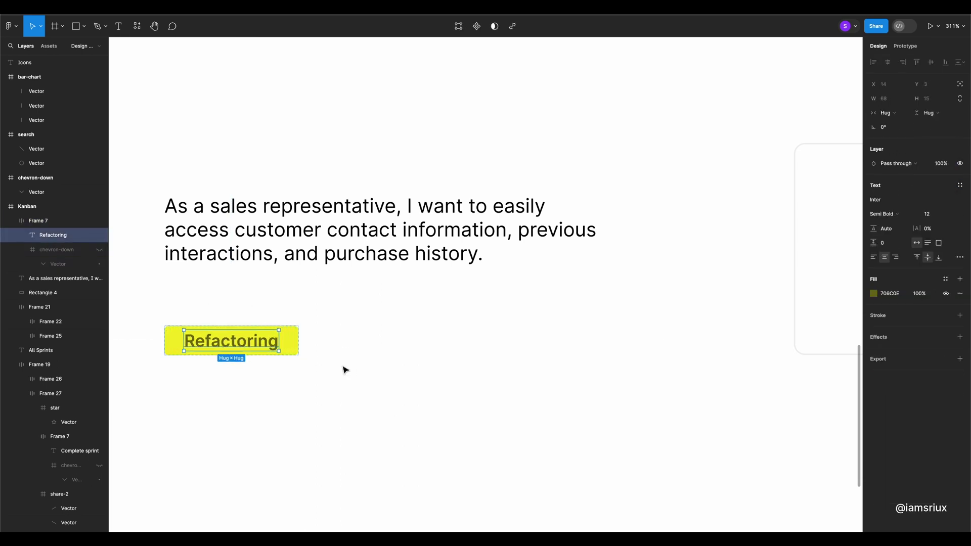
{"action": "key", "text": "Escape"}
{"action": "left_click_drag", "start_coordinate": [267, 342], "coordinate": [275, 296]}
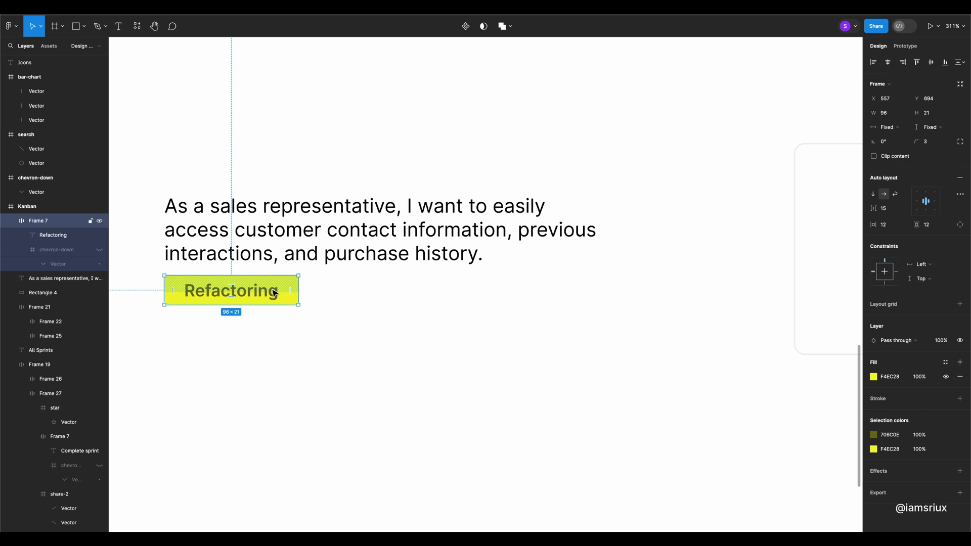
Try 24 spacing between the paragraph and tag, then undo it.
{"action": "scroll", "coordinate": [274, 294], "scroll_direction": "up", "scroll_amount": 1}
{"action": "left_click", "coordinate": [283, 253], "text": "shift"}
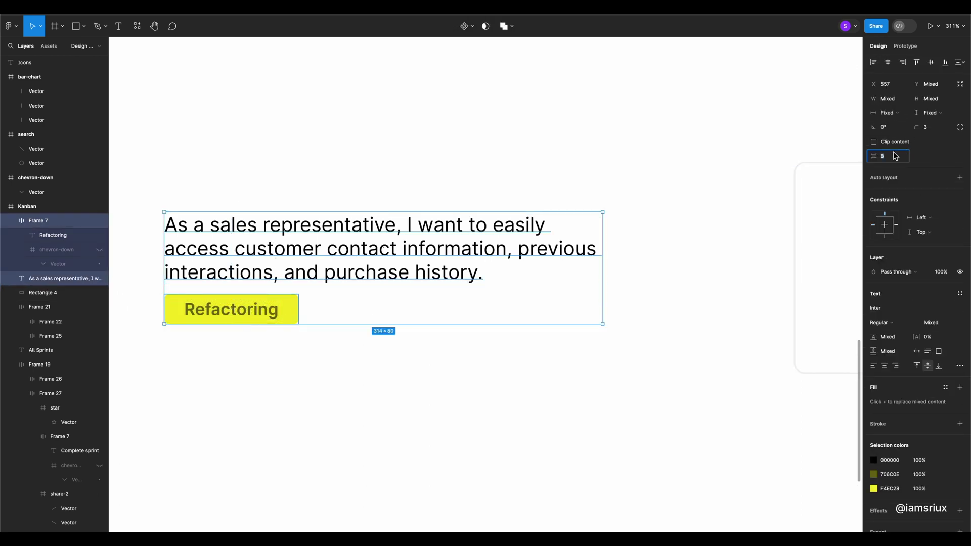
{"action": "type", "text": "24"}
{"action": "key", "text": "Return"}
{"action": "key", "text": "ctrl+z"}
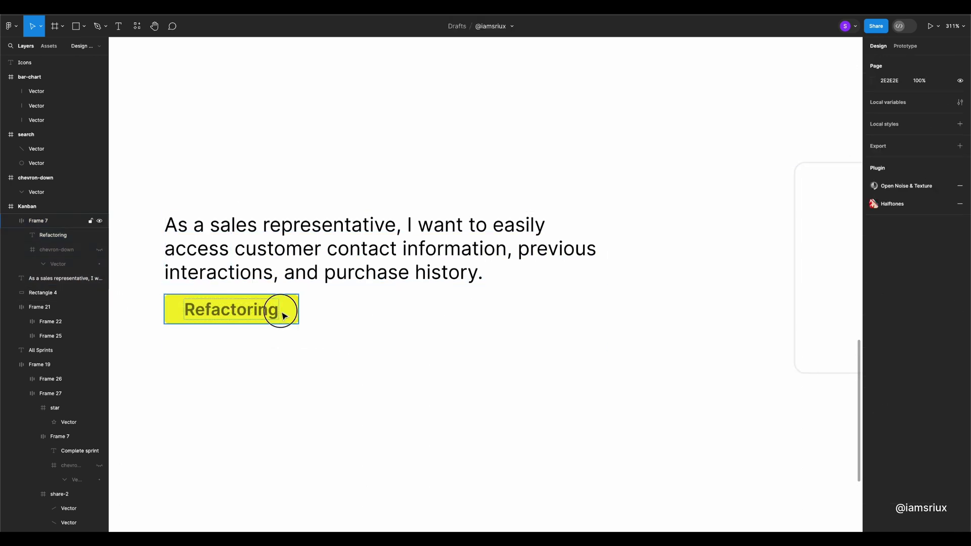
Round the tag's corners to radius 4.
{"action": "left_click", "coordinate": [278, 309]}
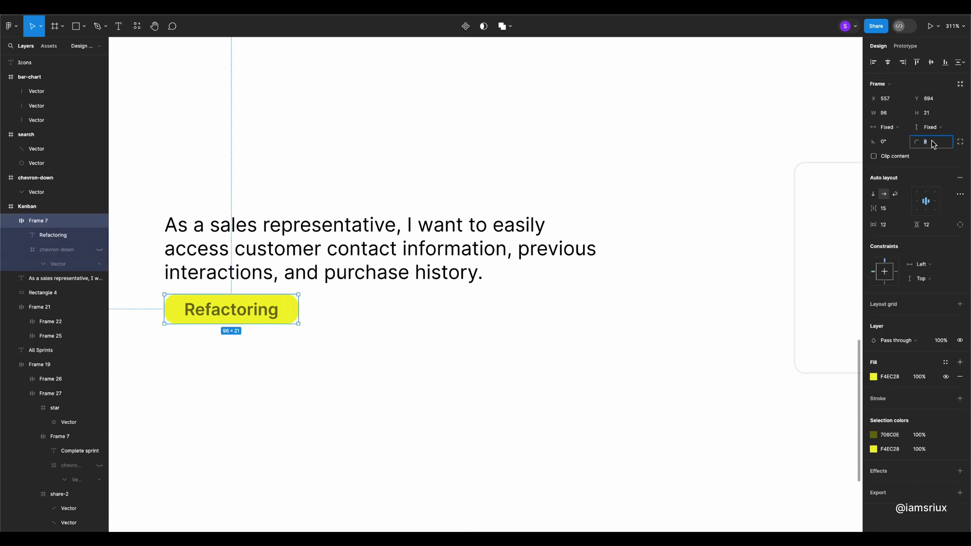
{"action": "type", "text": "4"}
{"action": "left_click", "coordinate": [379, 349]}
{"action": "left_click", "coordinate": [263, 309]}
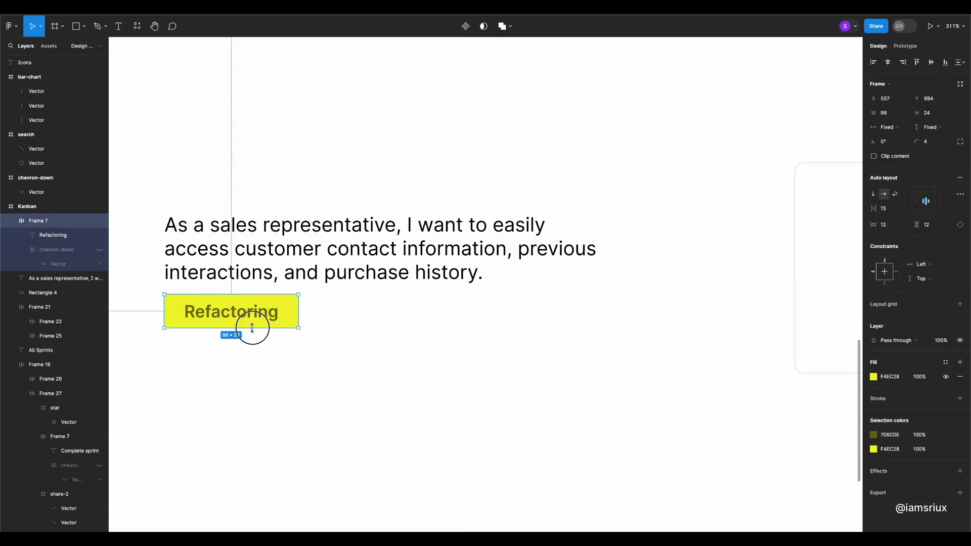
{"action": "key", "text": "Return"}
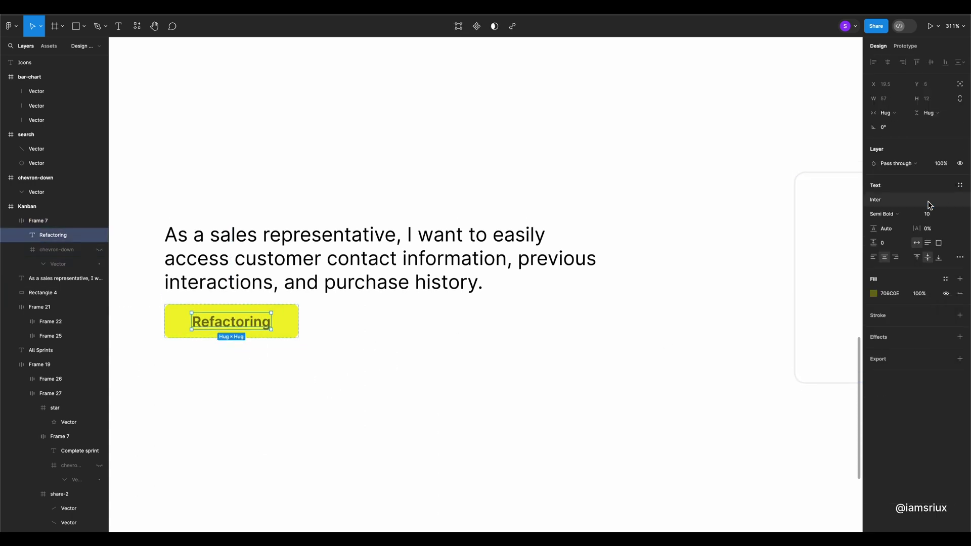
{"action": "key", "text": "Escape"}
Set the tag's padding to 8 and narrow it to hug its label.
{"action": "scroll", "coordinate": [324, 338], "scroll_direction": "down", "scroll_amount": 1}
{"action": "left_click", "coordinate": [891, 226]}
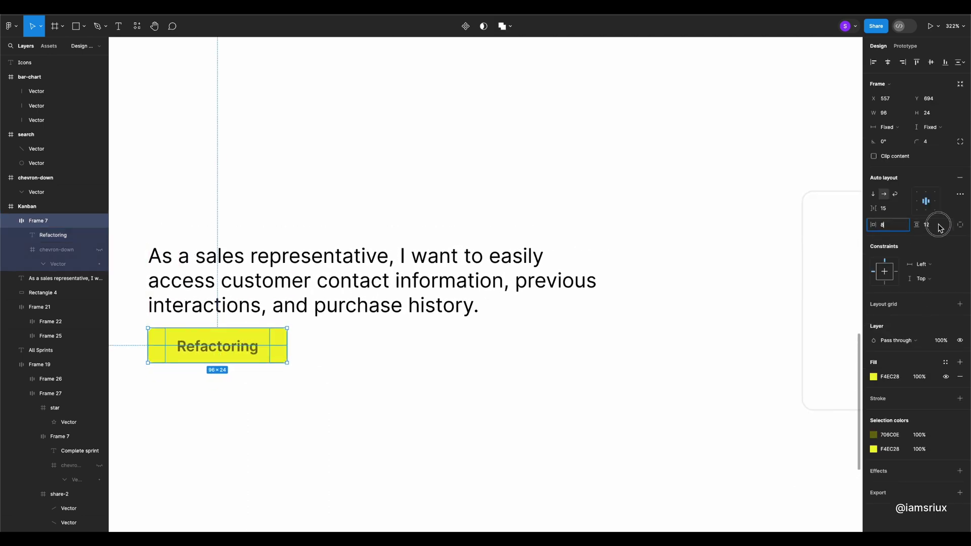
{"action": "left_click", "coordinate": [506, 429]}
{"action": "left_click", "coordinate": [217, 345]}
{"action": "left_click_drag", "start_coordinate": [287, 346], "coordinate": [252, 342]}
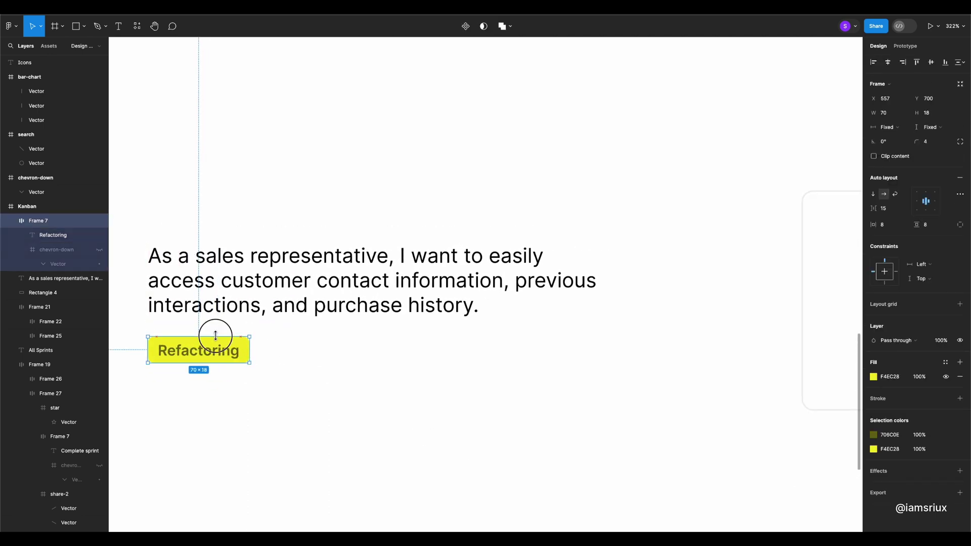
{"action": "key", "text": "Tab"}
{"action": "left_click", "coordinate": [226, 358], "text": "shift"}
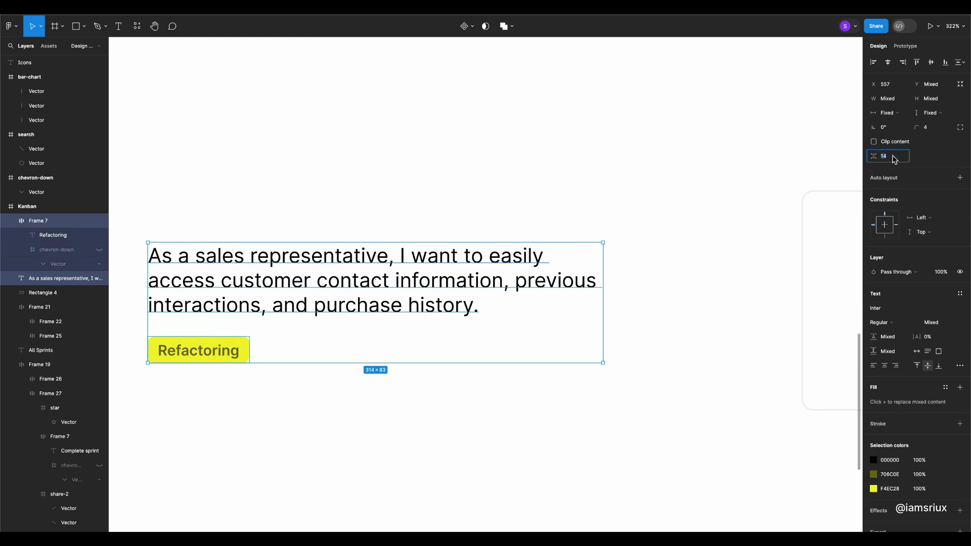
{"action": "left_click", "coordinate": [396, 404]}
{"action": "scroll", "coordinate": [388, 375], "scroll_direction": "down", "scroll_amount": 1}
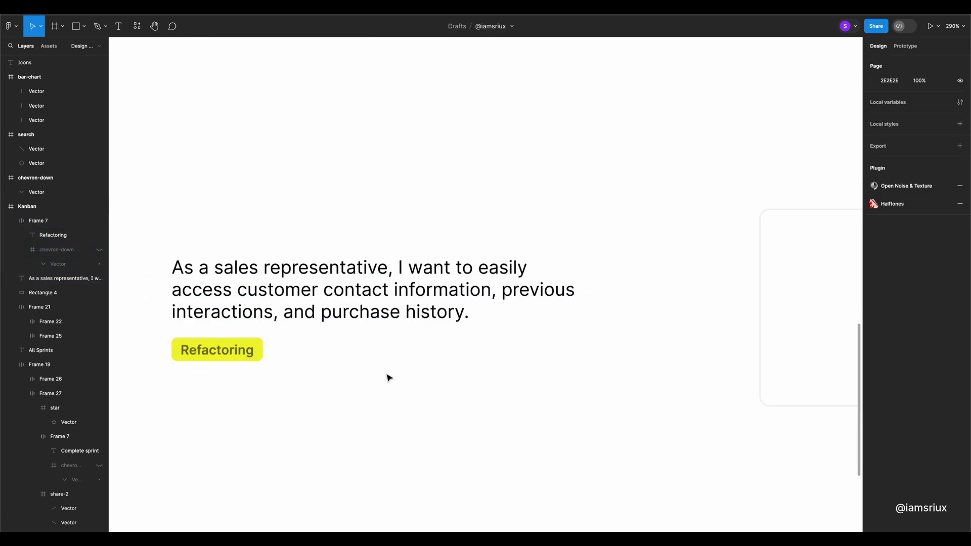
{"action": "left_click", "coordinate": [578, 292]}
{"action": "left_click", "coordinate": [368, 406]}
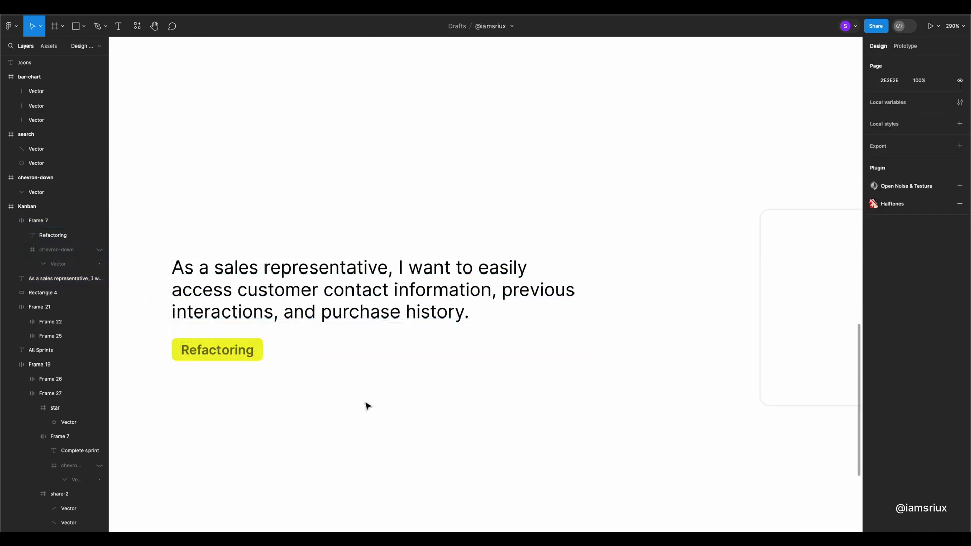
Duplicate the paragraph below the tag as grey A2A2A2 'FC-24' text, size 12, in a narrow box.
{"action": "left_click_drag", "start_coordinate": [376, 291], "coordinate": [376, 436]}
{"action": "key", "text": "Return"}
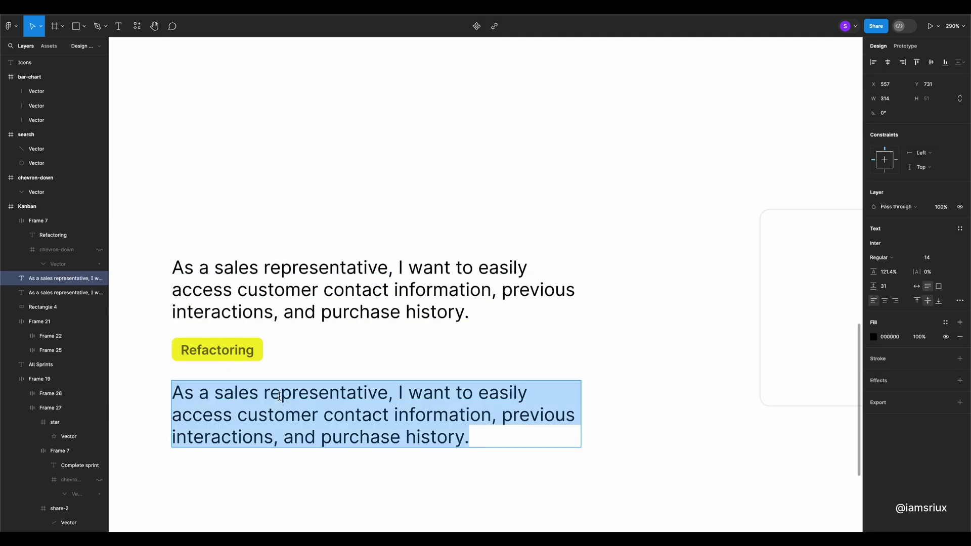
{"action": "type", "text": "FC-24"}
{"action": "left_click", "coordinate": [873, 337]}
{"action": "left_click", "coordinate": [756, 375]}
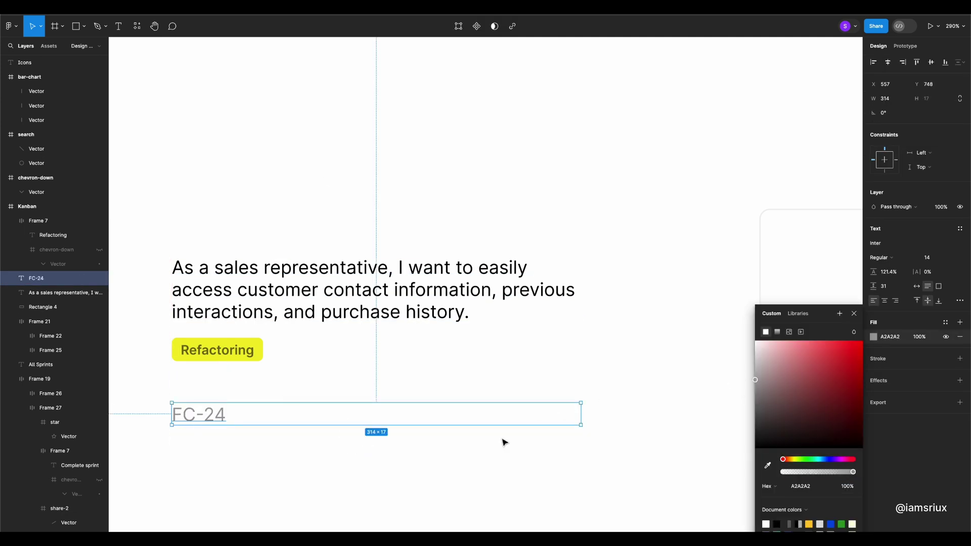
{"action": "key", "text": "Escape"}
{"action": "left_click_drag", "start_coordinate": [580, 414], "coordinate": [227, 413]}
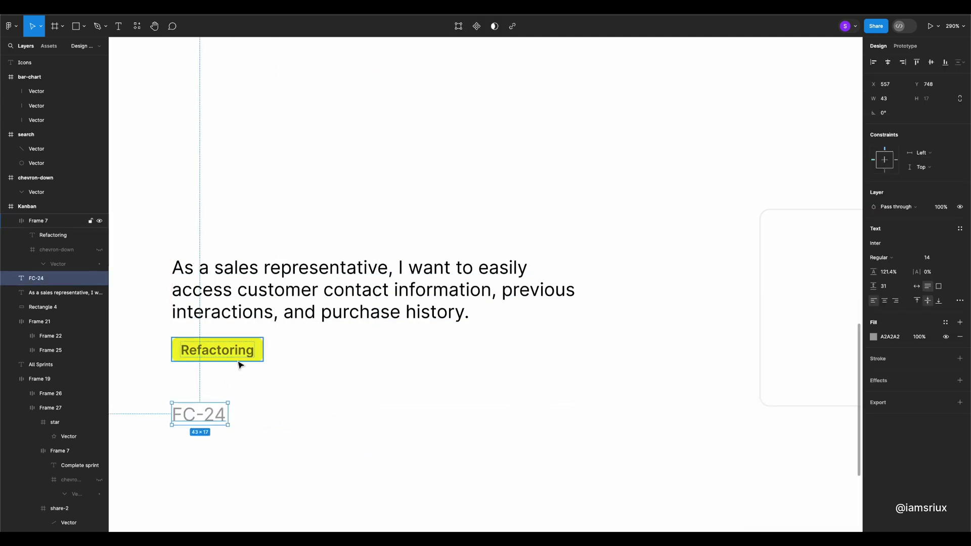
{"action": "left_click", "coordinate": [935, 257]}
{"action": "left_click", "coordinate": [242, 416]}
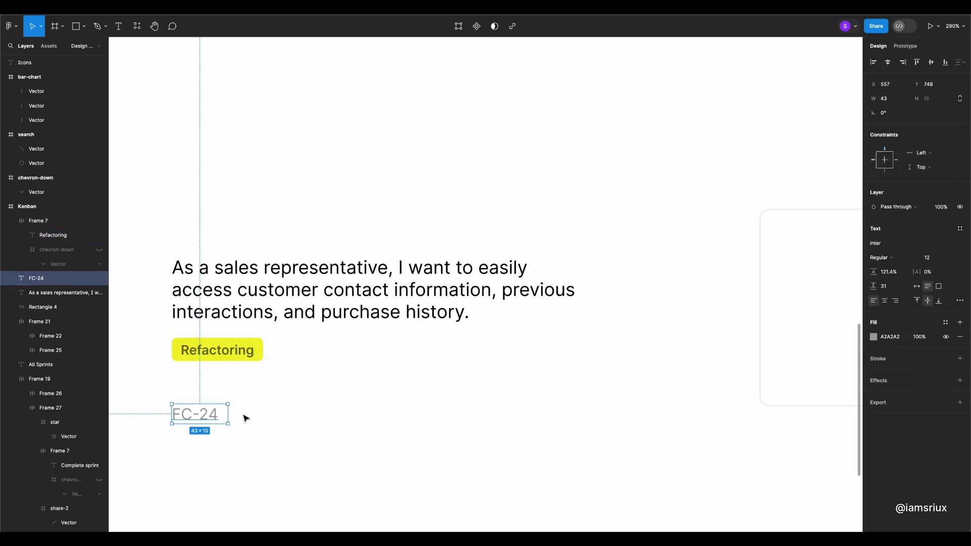
{"action": "left_click", "coordinate": [326, 398]}
{"action": "scroll", "coordinate": [326, 397], "scroll_direction": "down", "scroll_amount": 5}
{"action": "left_click", "coordinate": [304, 119]}
Group the portrait circle and 9 counter onto the story card.
{"action": "double_click", "coordinate": [332, 126]}
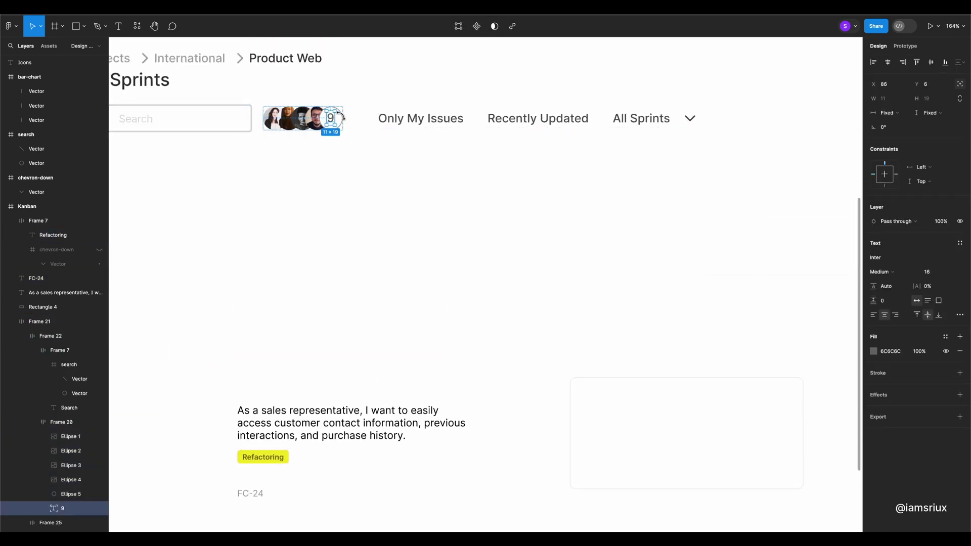
{"action": "scroll", "coordinate": [346, 125], "scroll_direction": "up", "scroll_amount": 5}
{"action": "key", "text": "Return"}
{"action": "key", "text": "Escape"}
{"action": "left_click", "coordinate": [242, 152], "text": "shift"}
{"action": "left_click", "coordinate": [309, 126], "text": "shift"}
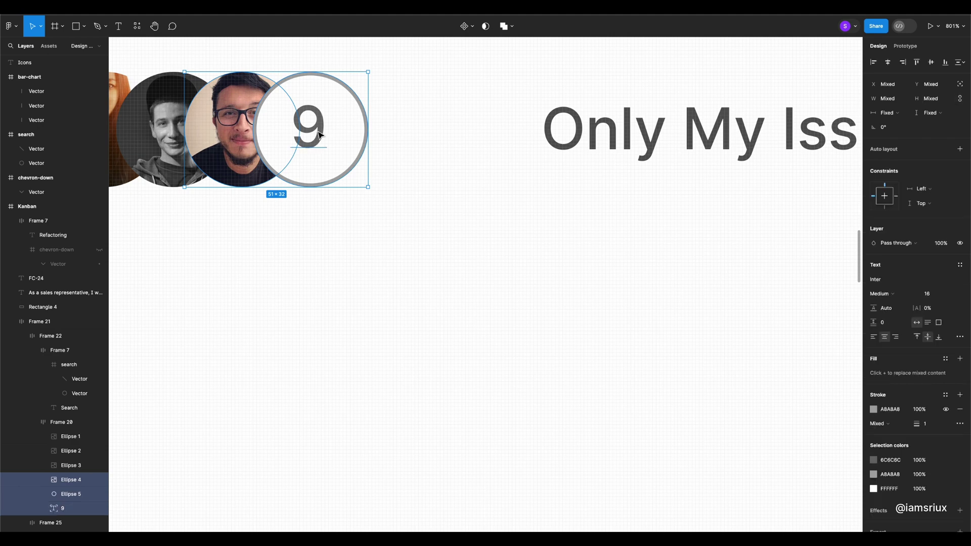
{"action": "scroll", "coordinate": [289, 460], "scroll_direction": "down", "scroll_amount": 3}
{"action": "scroll", "coordinate": [288, 460], "scroll_direction": "left", "scroll_amount": 2}
{"action": "key", "text": "ctrl+g"}
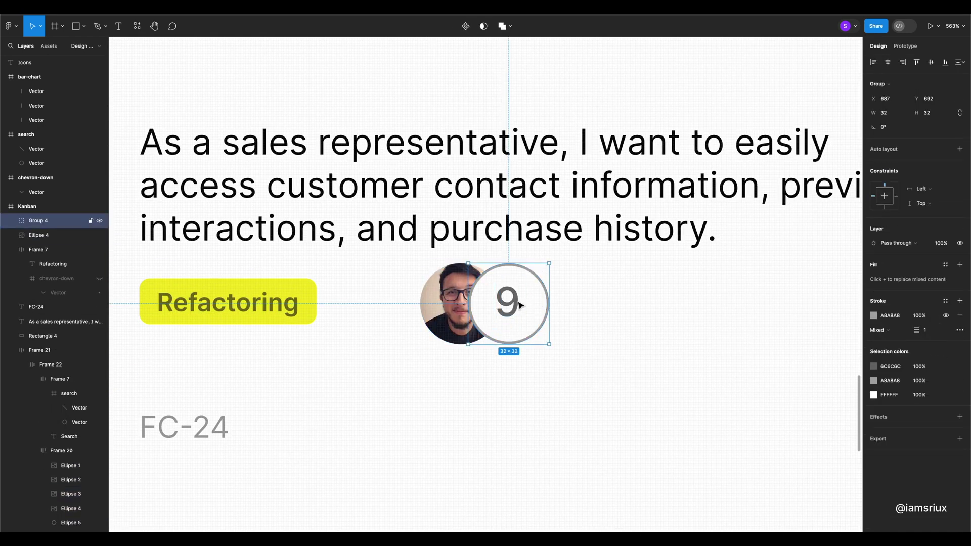
Resize the counter circle to 24×24 and adjust its 9 text and outline.
{"action": "double_click", "coordinate": [324, 416]}
{"action": "left_click", "coordinate": [888, 99]}
{"action": "type", "text": "24"}
{"action": "key", "text": "Return"}
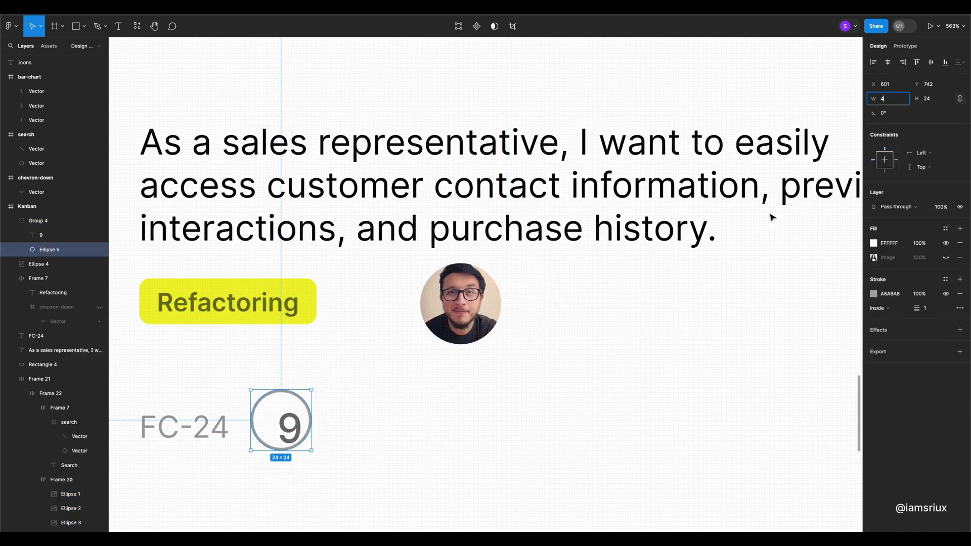
{"action": "key", "text": "shift+Tab"}
{"action": "left_click", "coordinate": [941, 257]}
{"action": "left_click", "coordinate": [938, 218]}
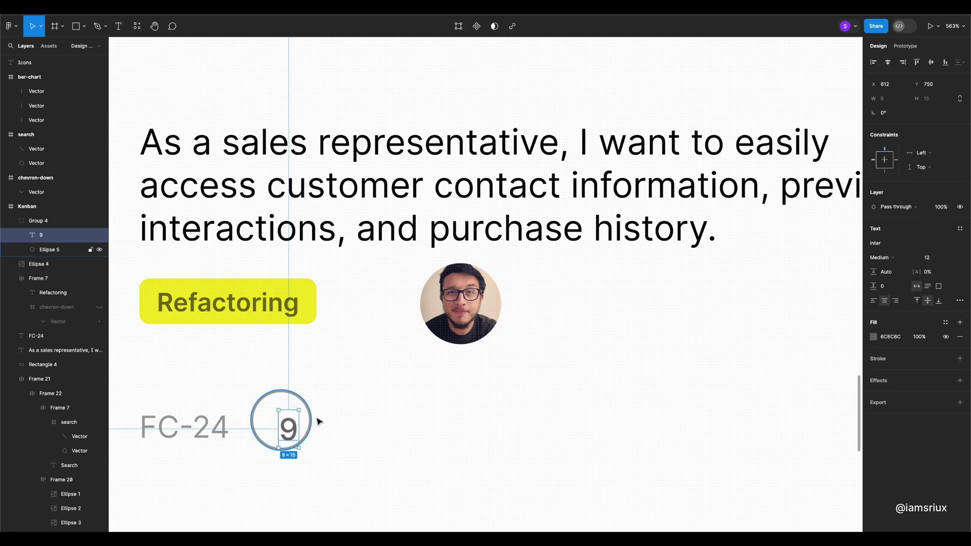
{"action": "left_click", "coordinate": [318, 423]}
{"action": "left_click", "coordinate": [890, 294]}
{"action": "key", "text": "Escape"}
{"action": "key", "text": "shift+Tab"}
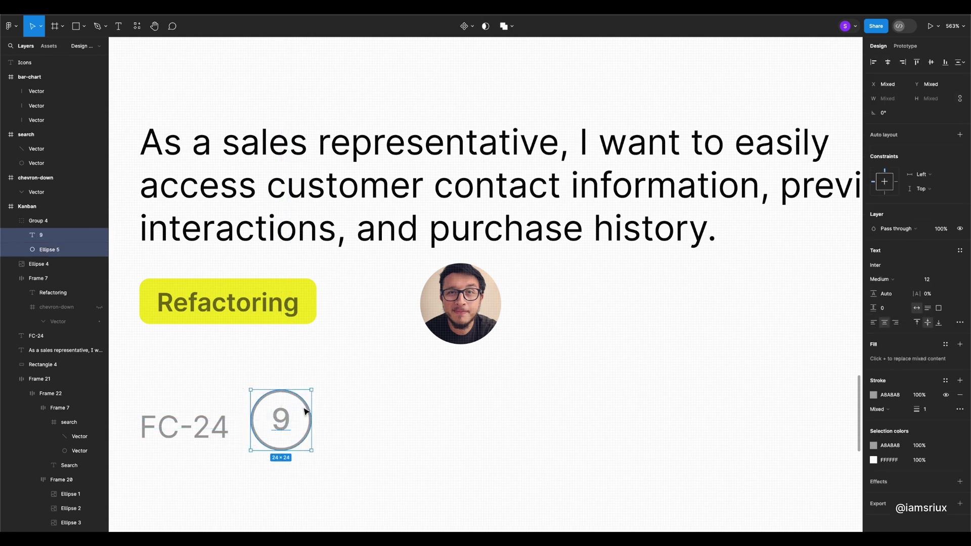
Align the 24×24 avatar beside the FC-24 label.
{"action": "left_click_drag", "start_coordinate": [460, 303], "coordinate": [507, 427]}
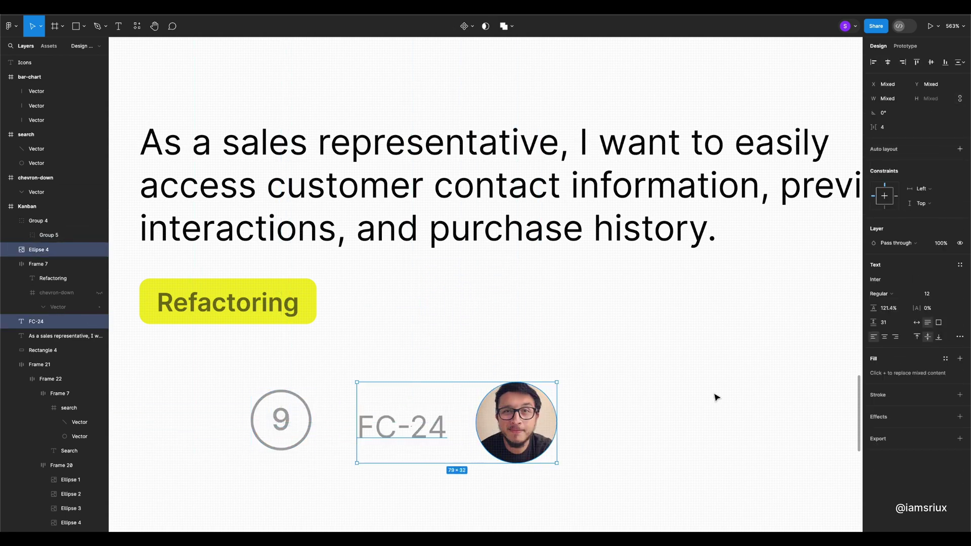
{"action": "type", "text": "24"}
{"action": "key", "text": "Return"}
{"action": "key", "text": "Escape"}
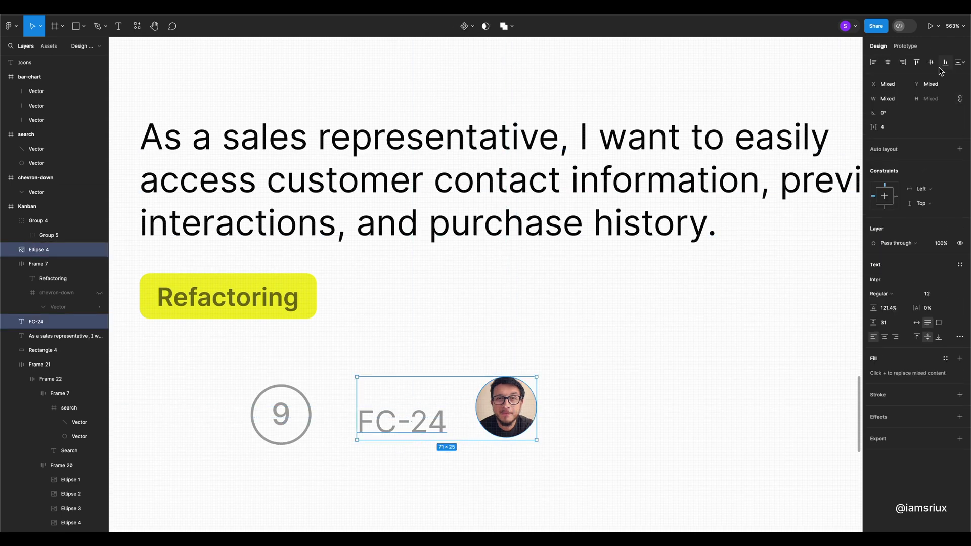
{"action": "key", "text": "Escape"}
Draw an 8×8 circle and move it beside the avatar.
{"action": "key", "text": "o"}
{"action": "left_click", "coordinate": [561, 427]}
{"action": "left_click", "coordinate": [33, 25]}
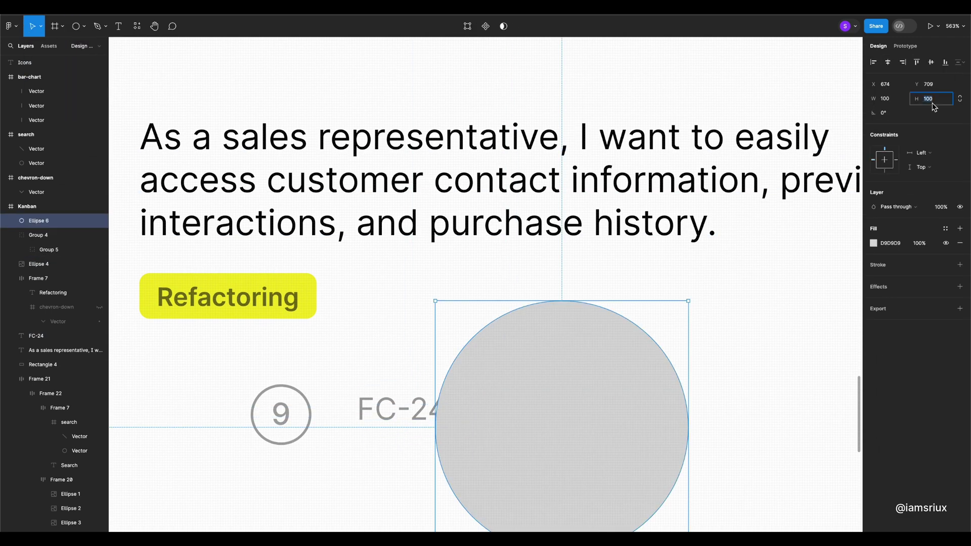
{"action": "type", "text": "8"}
{"action": "key", "text": "Return"}
{"action": "left_click_drag", "start_coordinate": [450, 317], "coordinate": [525, 439]}
Fill the small circle bright green (00E517).
{"action": "left_click", "coordinate": [874, 244]}
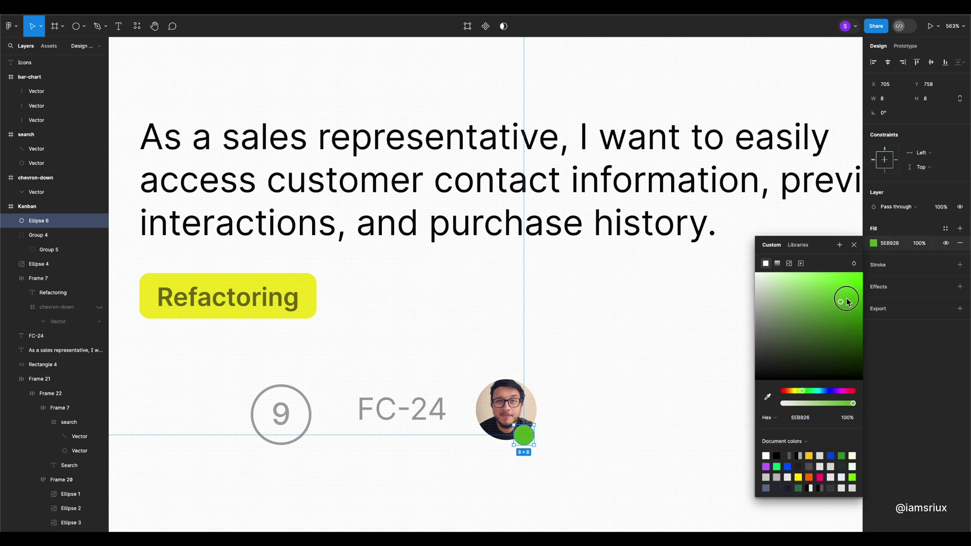
{"action": "left_click_drag", "start_coordinate": [845, 297], "coordinate": [863, 272]}
{"action": "left_click_drag", "start_coordinate": [789, 391], "coordinate": [809, 392]}
{"action": "key", "text": "Escape"}
Resize the green dot to 5×5 and place it on the avatar's lower right.
{"action": "left_click", "coordinate": [523, 434]}
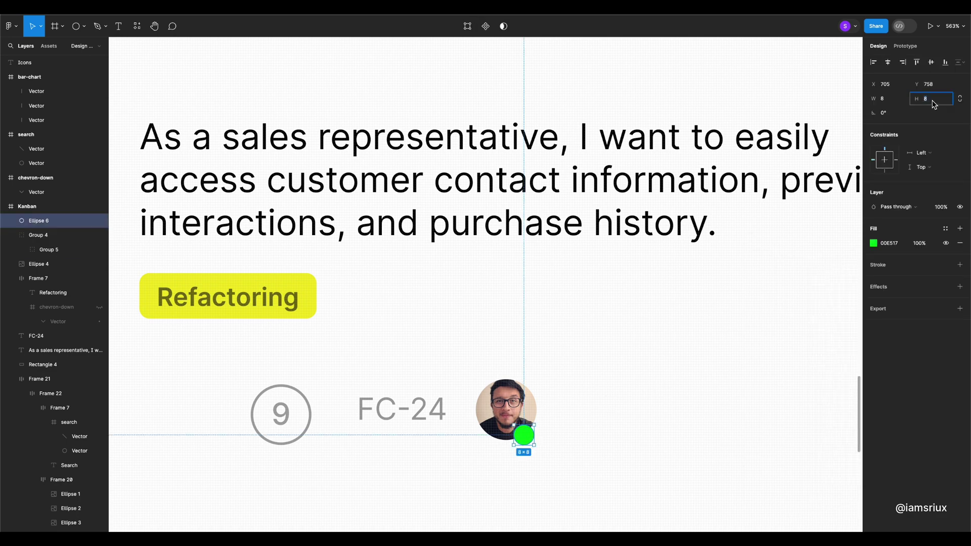
{"action": "type", "text": "5"}
{"action": "key", "text": "Return"}
{"action": "left_click_drag", "start_coordinate": [521, 432], "coordinate": [528, 436]}
Group the green dot with the avatar photo.
{"action": "left_click", "coordinate": [526, 429], "text": "shift"}
{"action": "scroll", "coordinate": [529, 433], "scroll_direction": "up", "scroll_amount": 2}
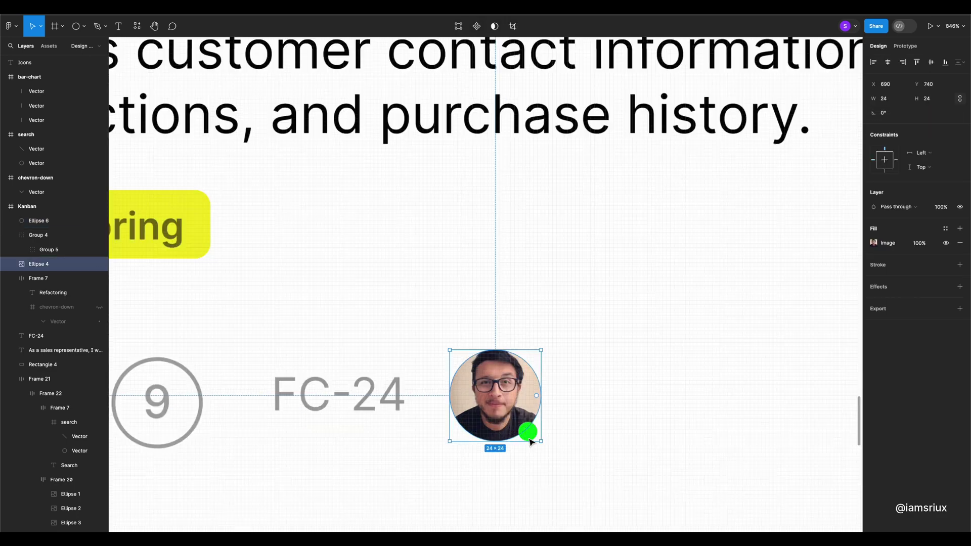
{"action": "scroll", "coordinate": [531, 428], "scroll_direction": "up", "scroll_amount": 5}
{"action": "key", "text": "ctrl+g"}
{"action": "scroll", "coordinate": [692, 312], "scroll_direction": "down", "scroll_amount": 5}
Centre FC-24 and the avatar vertically and lay them out as an auto-layout row.
{"action": "left_click", "coordinate": [444, 338], "text": "shift"}
{"action": "left_click", "coordinate": [931, 61]}
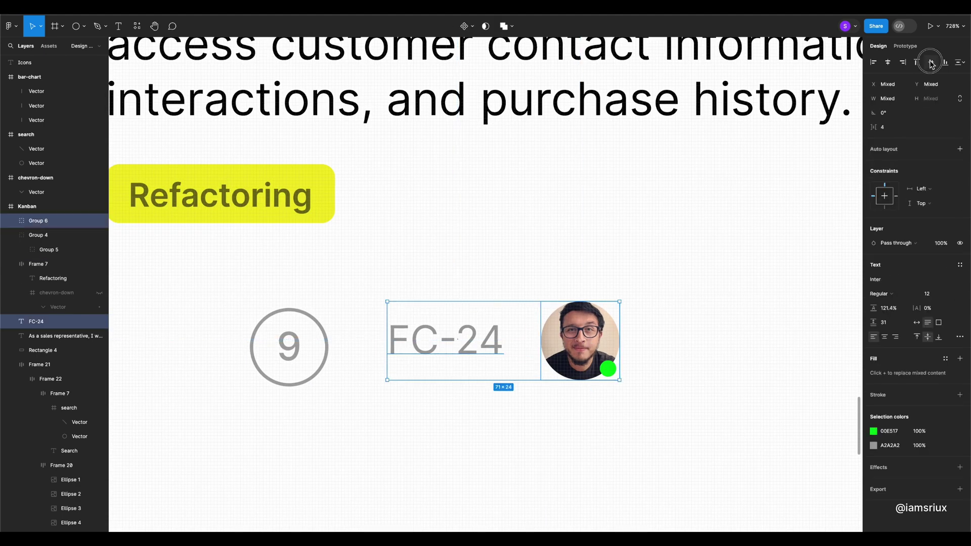
{"action": "left_click", "coordinate": [959, 150]}
{"action": "scroll", "coordinate": [642, 344], "scroll_direction": "down", "scroll_amount": 3}
{"action": "scroll", "coordinate": [453, 364], "scroll_direction": "up", "scroll_amount": 2}
{"action": "left_click", "coordinate": [445, 356]}
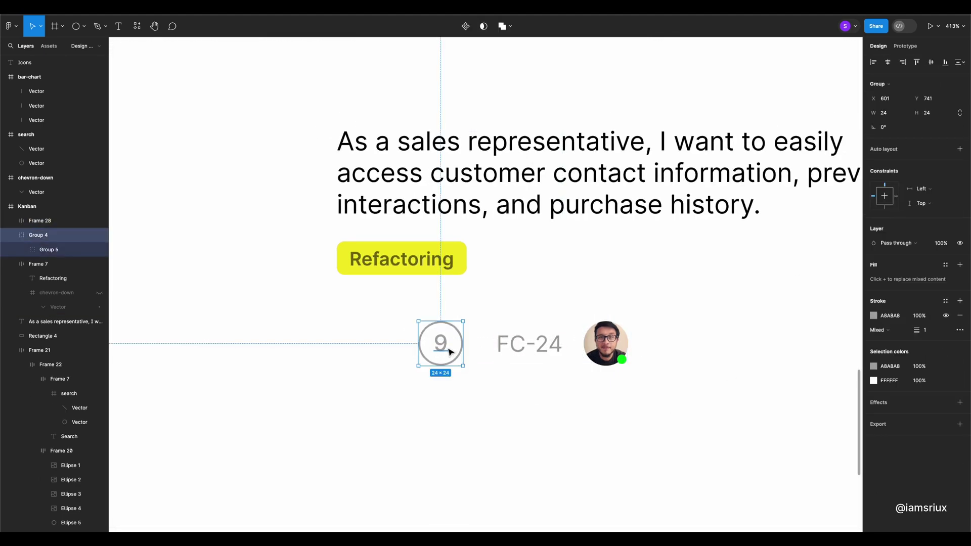
Insert a bookmark icon from the Feather Icons plugin.
{"action": "left_click_drag", "start_coordinate": [450, 352], "coordinate": [399, 347]}
{"action": "left_click", "coordinate": [136, 26]}
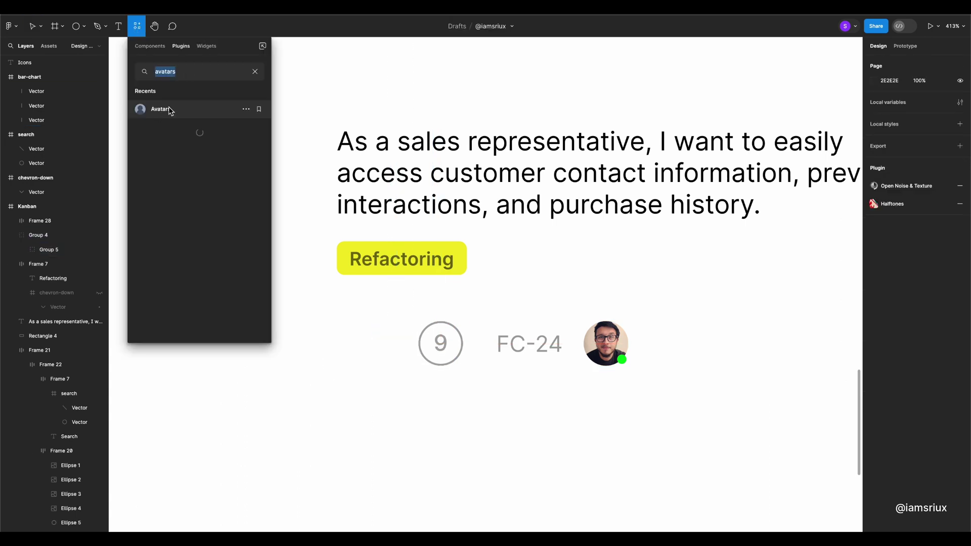
{"action": "left_click", "coordinate": [177, 147]}
{"action": "type", "text": "book"}
{"action": "left_click", "coordinate": [389, 183]}
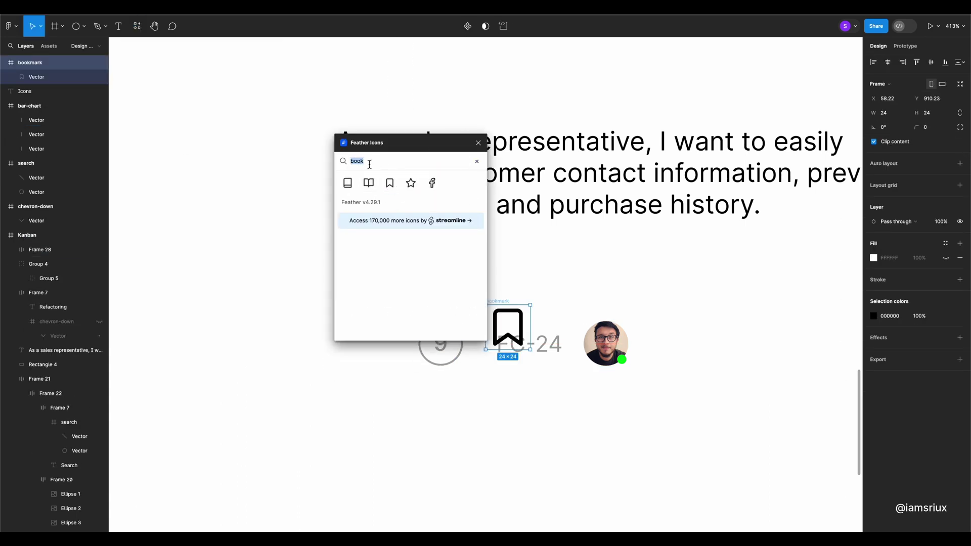
Insert a chevrons-up icon, place it left of the 9 badge and colour it red.
{"action": "type", "text": "fo"}
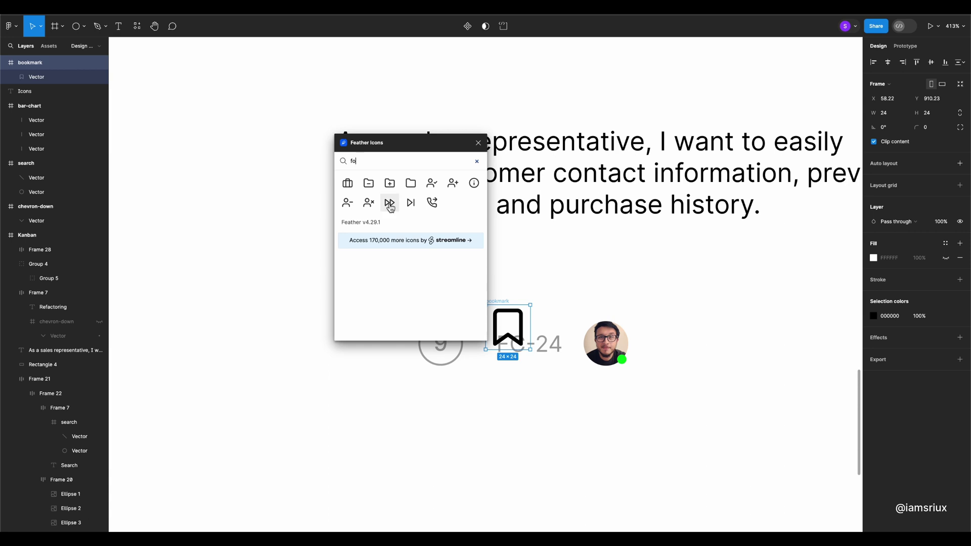
{"action": "left_click", "coordinate": [477, 161]}
{"action": "scroll", "coordinate": [410, 243], "scroll_direction": "down", "scroll_amount": 3}
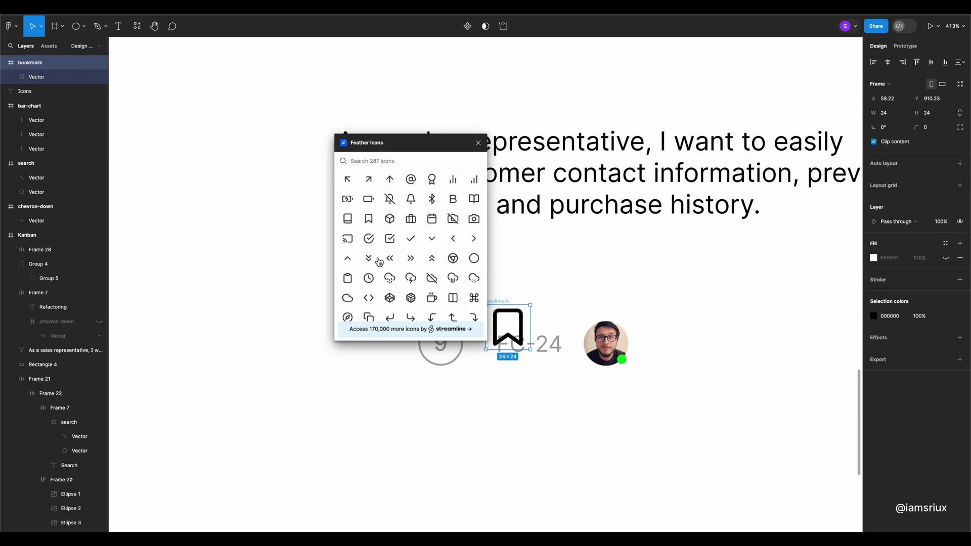
{"action": "left_click", "coordinate": [432, 258]}
{"action": "left_click", "coordinate": [478, 143]}
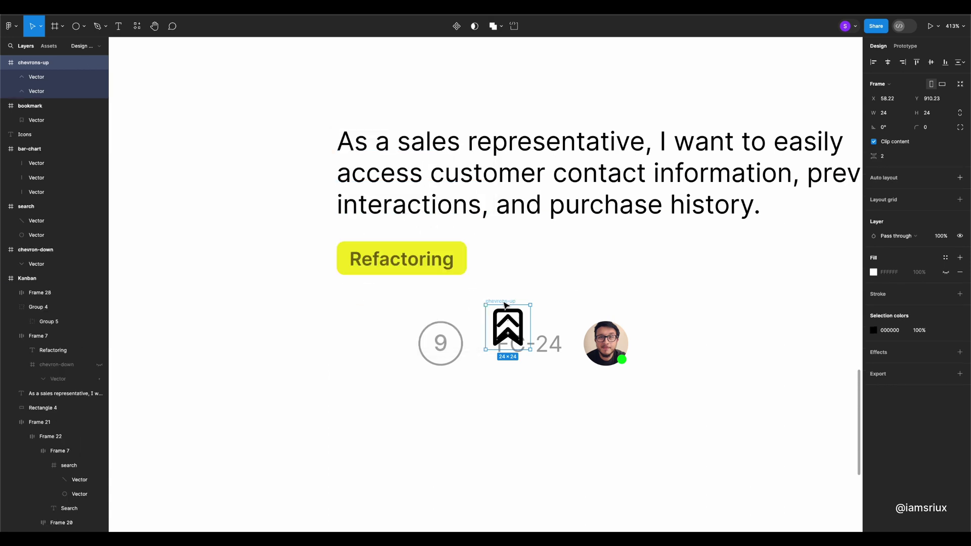
{"action": "left_click_drag", "start_coordinate": [507, 328], "coordinate": [351, 346]}
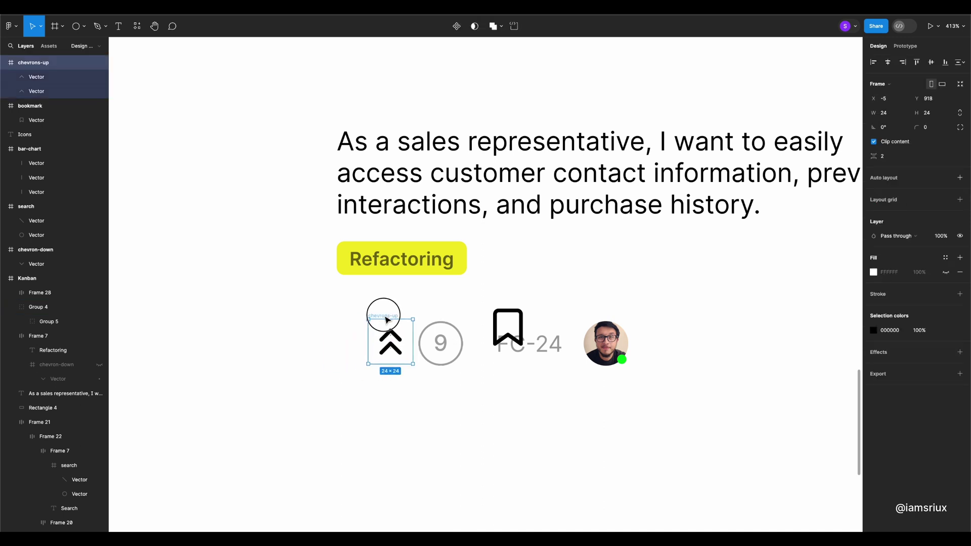
{"action": "left_click", "coordinate": [873, 330]}
{"action": "left_click", "coordinate": [839, 328]}
Fill the bookmark icon with the avatar dot's green, sampled from the canvas.
{"action": "left_click", "coordinate": [520, 306]}
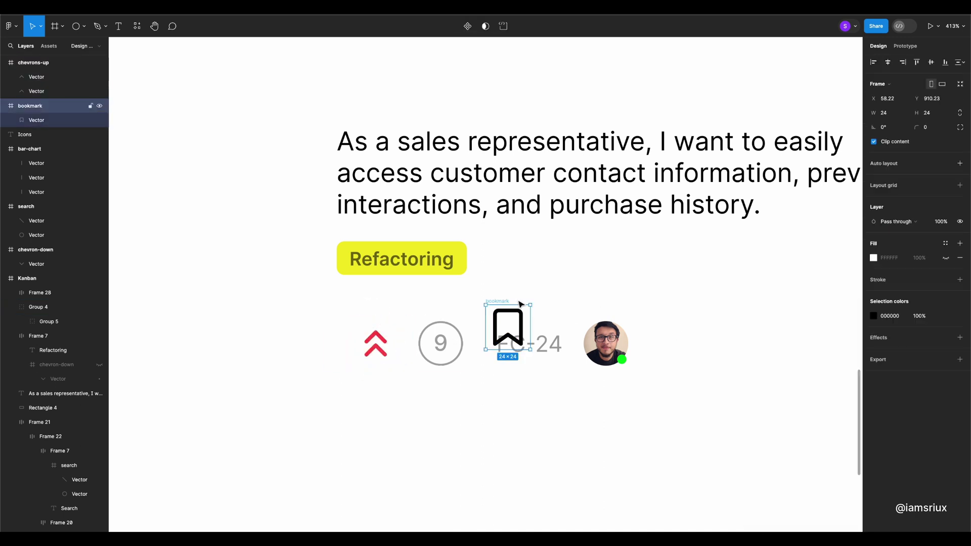
{"action": "left_click", "coordinate": [873, 257]}
{"action": "left_click", "coordinate": [767, 407]}
{"action": "left_click", "coordinate": [621, 360]}
{"action": "left_click", "coordinate": [657, 429]}
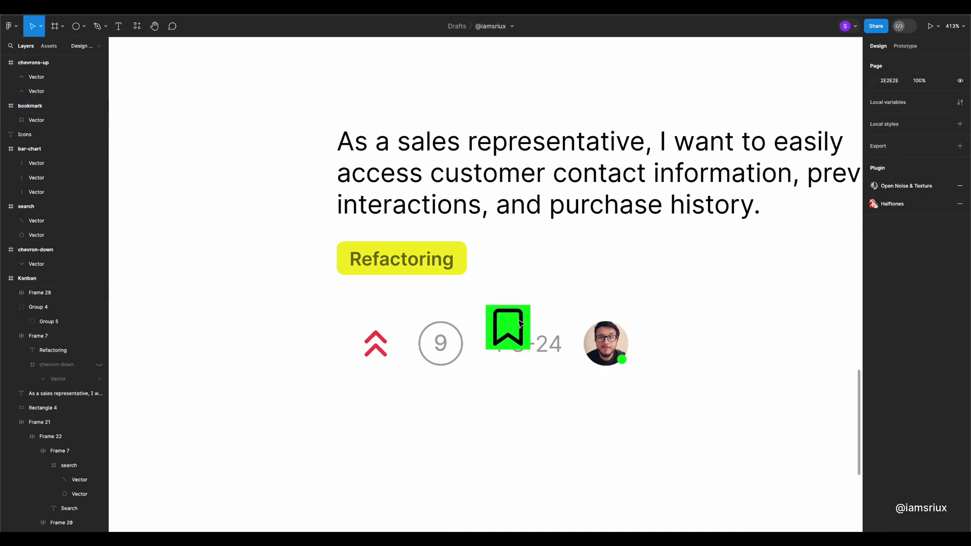
Make the bookmark's outline white.
{"action": "left_click", "coordinate": [507, 328]}
{"action": "left_click", "coordinate": [873, 265]}
{"action": "left_click_drag", "start_coordinate": [759, 394], "coordinate": [755, 284]}
{"action": "key", "text": "Escape"}
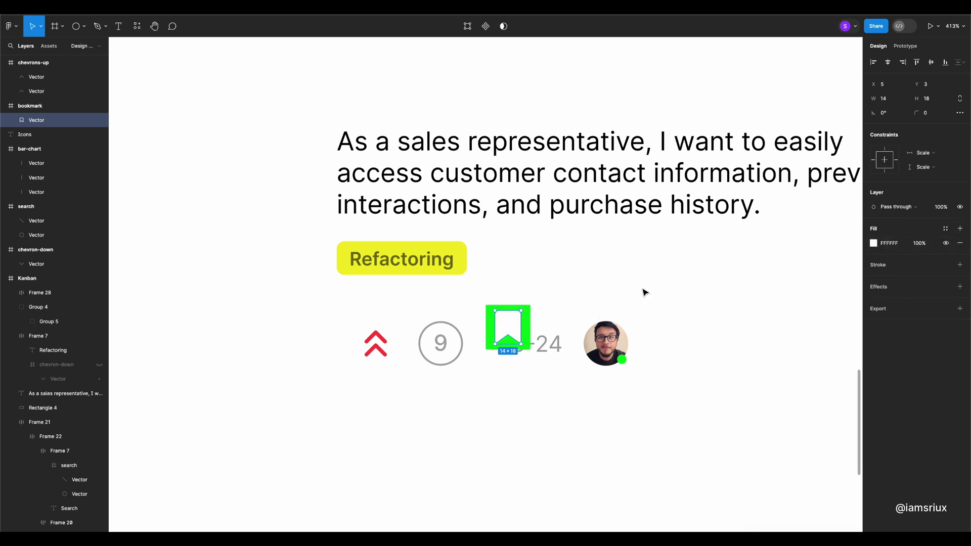
{"action": "key", "text": "Escape"}
Wrap bookmark, chevrons and 9 badge in a 12-gap auto-layout row, then join it with the FC-24 row.
{"action": "left_click_drag", "start_coordinate": [508, 328], "coordinate": [319, 334]}
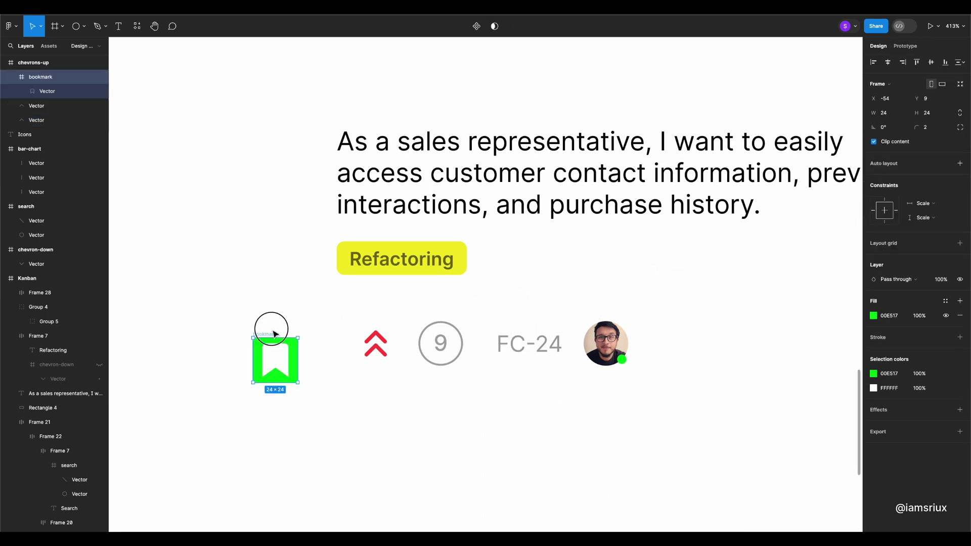
{"action": "left_click", "coordinate": [375, 343], "text": "shift"}
{"action": "left_click", "coordinate": [439, 327], "text": "shift"}
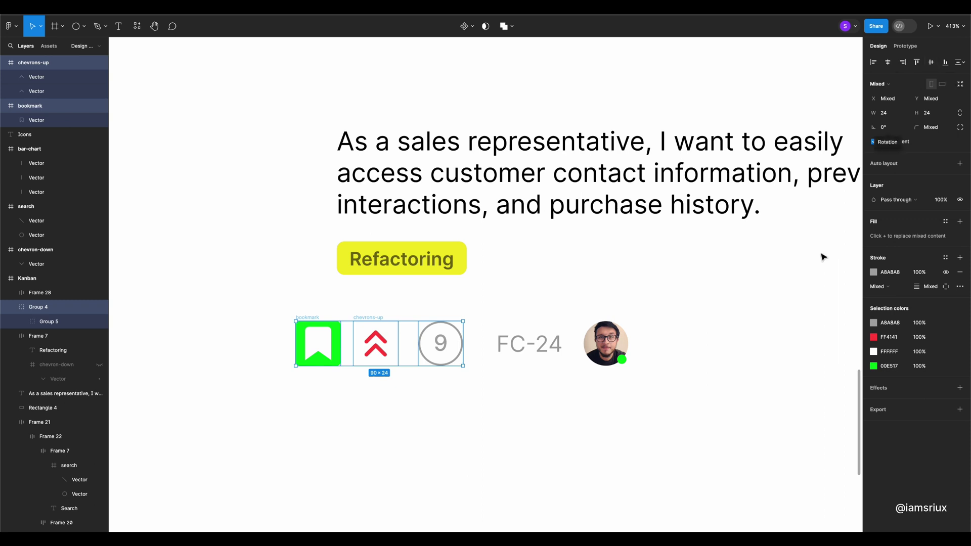
{"action": "key", "text": "shift+a"}
{"action": "left_click", "coordinate": [319, 341]}
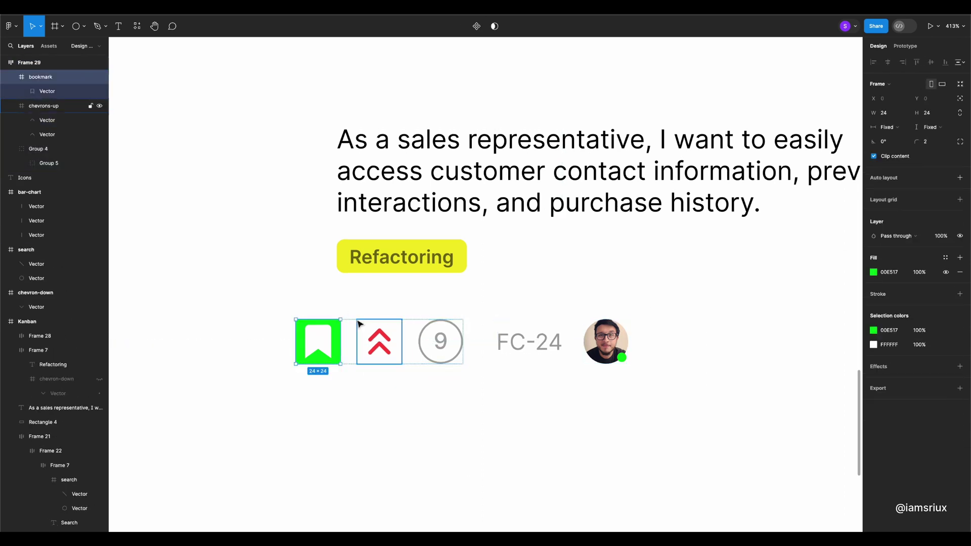
{"action": "key", "text": "Escape"}
{"action": "type", "text": "12"}
{"action": "key", "text": "Return"}
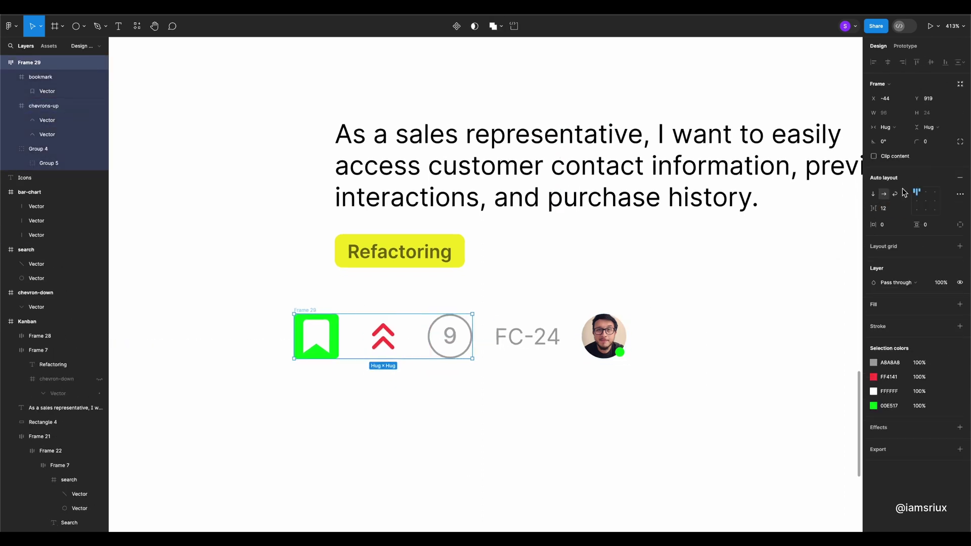
{"action": "scroll", "coordinate": [345, 311], "scroll_direction": "down", "scroll_amount": 3}
{"action": "left_click", "coordinate": [472, 327], "text": "shift"}
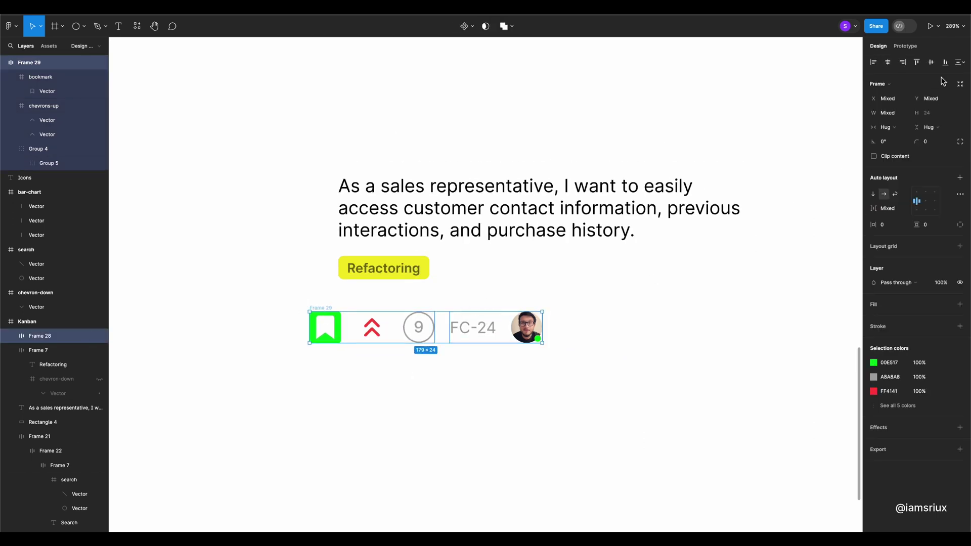
{"action": "left_click", "coordinate": [960, 179]}
Stack the story text and Refactoring tag vertically, with the icon row below and FC-24 pushed right.
{"action": "left_click", "coordinate": [454, 208]}
{"action": "left_click", "coordinate": [376, 268], "text": "shift"}
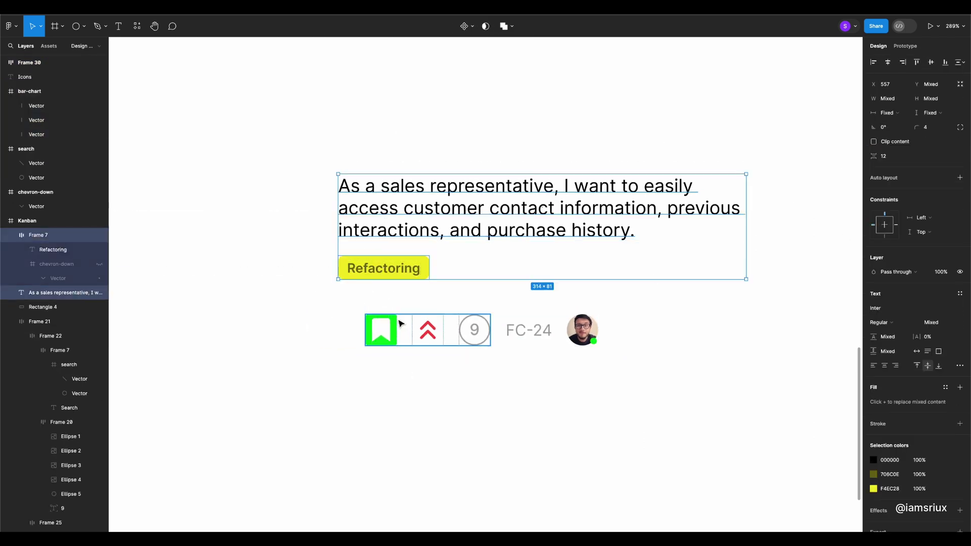
{"action": "key", "text": "shift+a"}
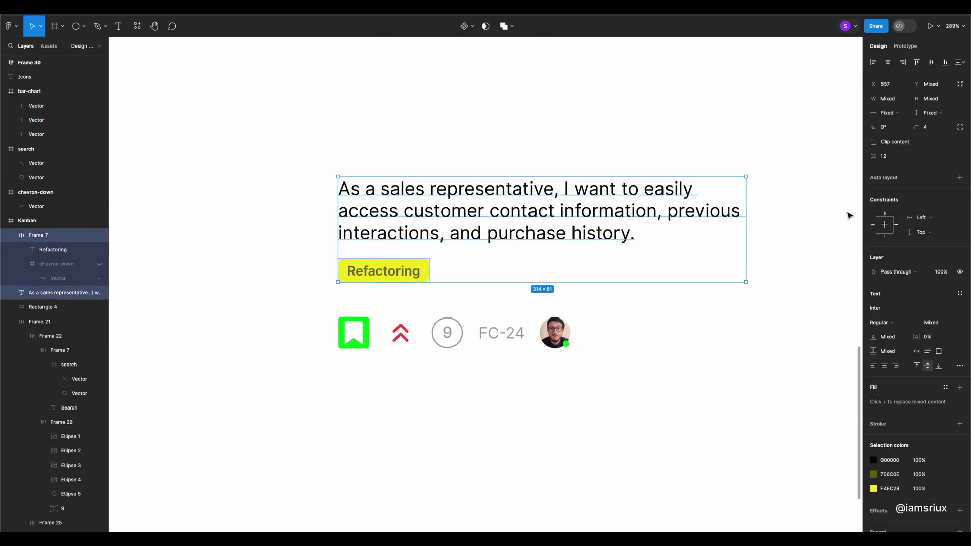
{"action": "left_click", "coordinate": [352, 323]}
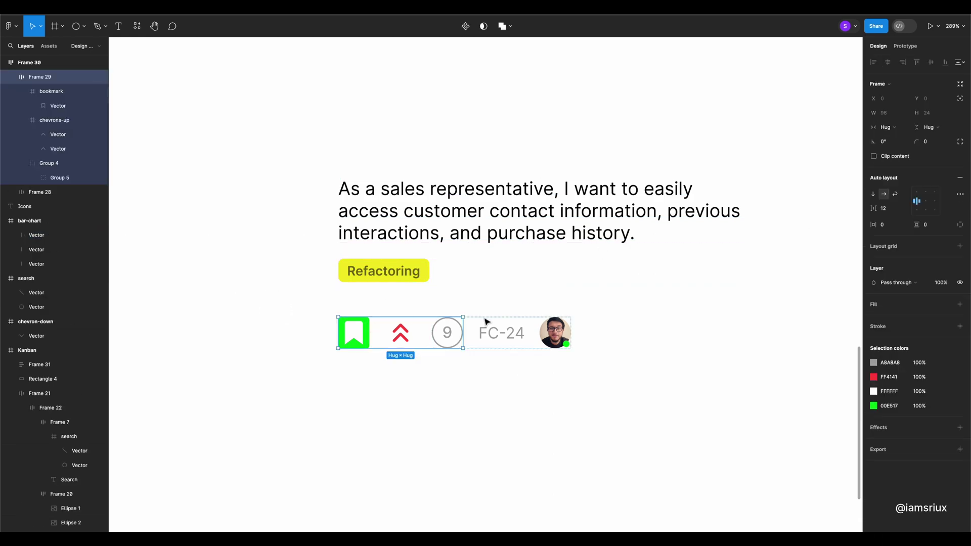
{"action": "left_click_drag", "start_coordinate": [487, 321], "coordinate": [408, 366]}
{"action": "left_click_drag", "start_coordinate": [477, 319], "coordinate": [558, 314]}
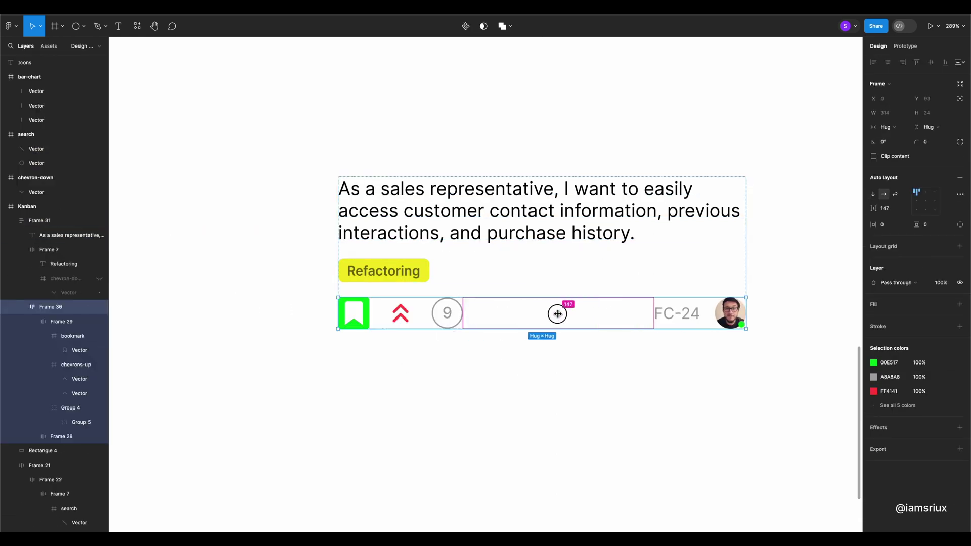
Pad the card 24 px horizontally and vertically.
{"action": "key", "text": "Escape"}
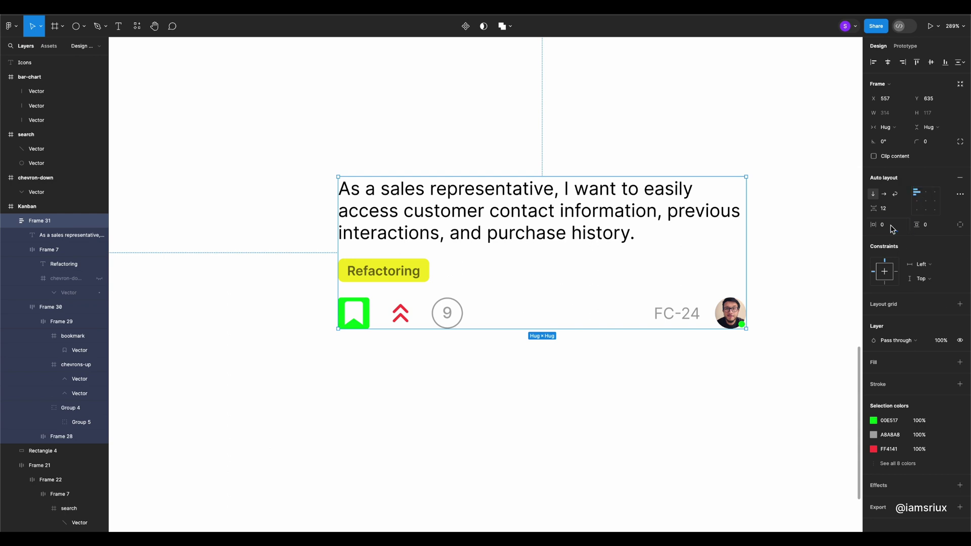
{"action": "key", "text": "Tab"}
{"action": "type", "text": "24"}
{"action": "key", "text": "Return"}
Give the story card a white fill, a 1-px E9E9E9 border and a drop shadow.
{"action": "left_click", "coordinate": [959, 362]}
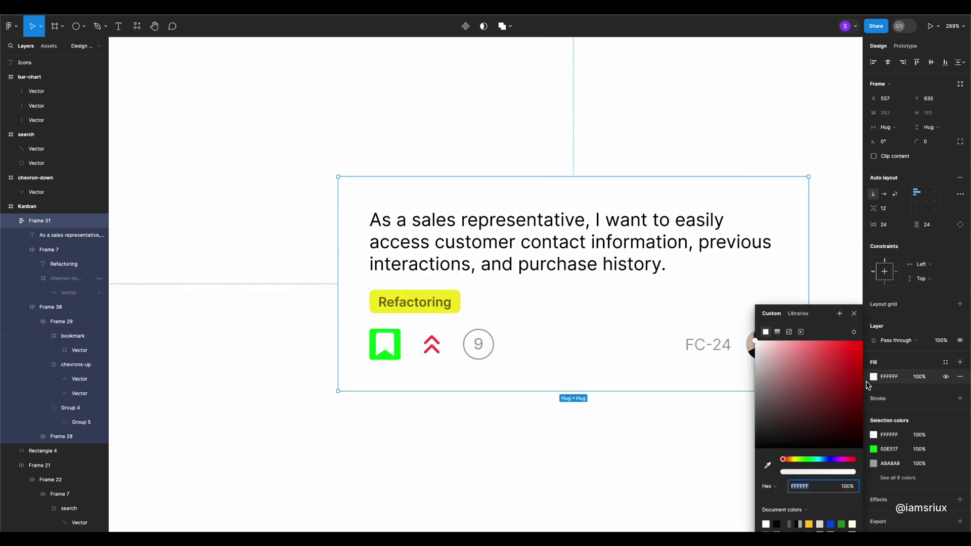
{"action": "left_click", "coordinate": [960, 399]}
{"action": "type", "text": "8"}
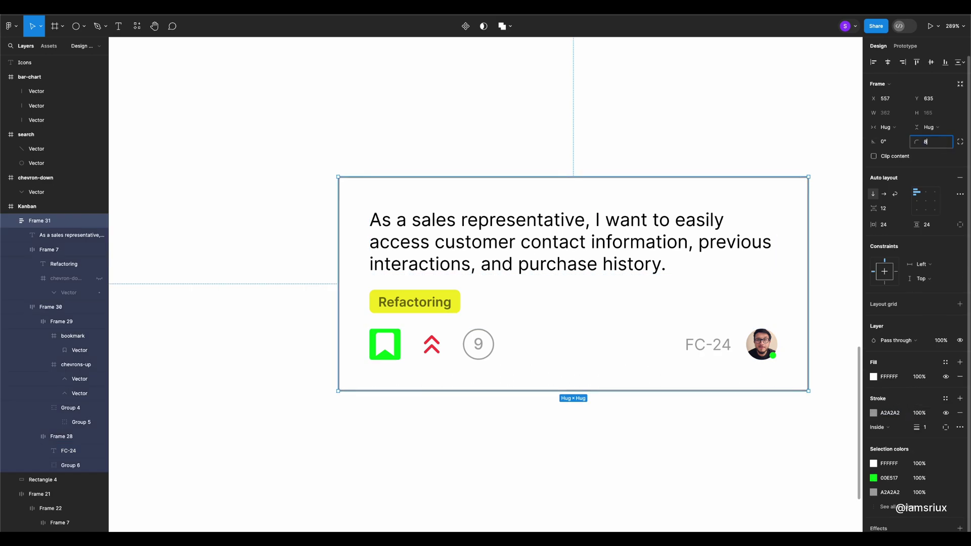
{"action": "left_click", "coordinate": [872, 413]}
{"action": "left_click", "coordinate": [630, 490]}
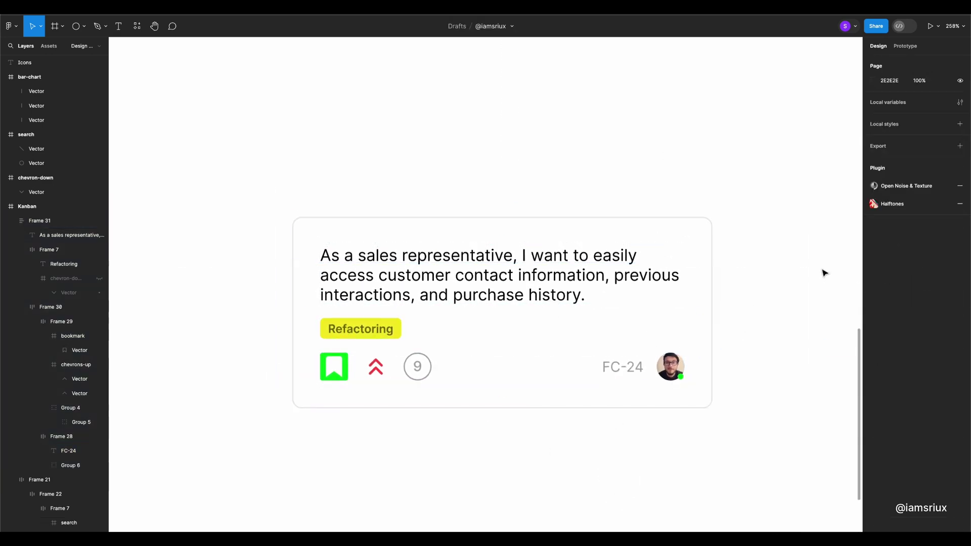
{"action": "scroll", "coordinate": [950, 449], "scroll_direction": "down", "scroll_amount": 2}
{"action": "left_click", "coordinate": [960, 503]}
{"action": "left_click", "coordinate": [873, 518]}
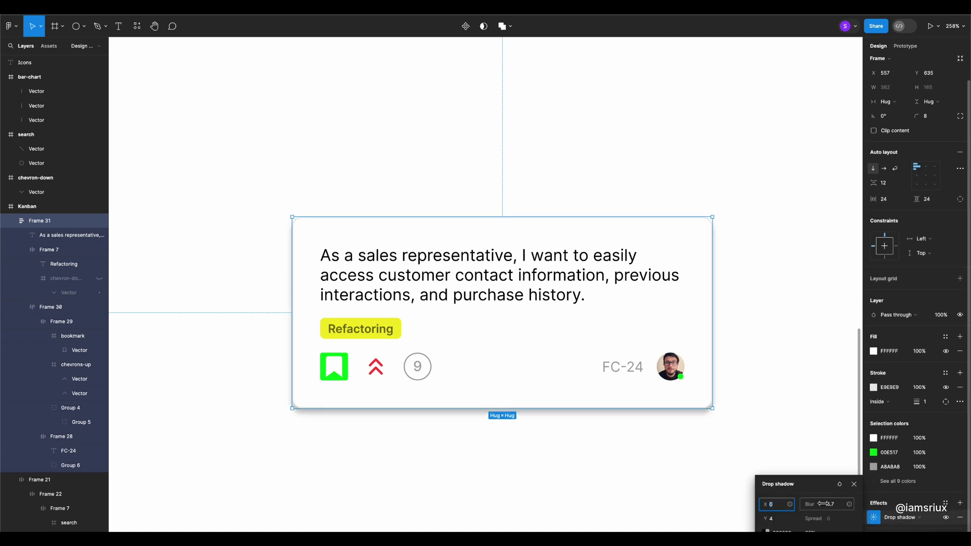
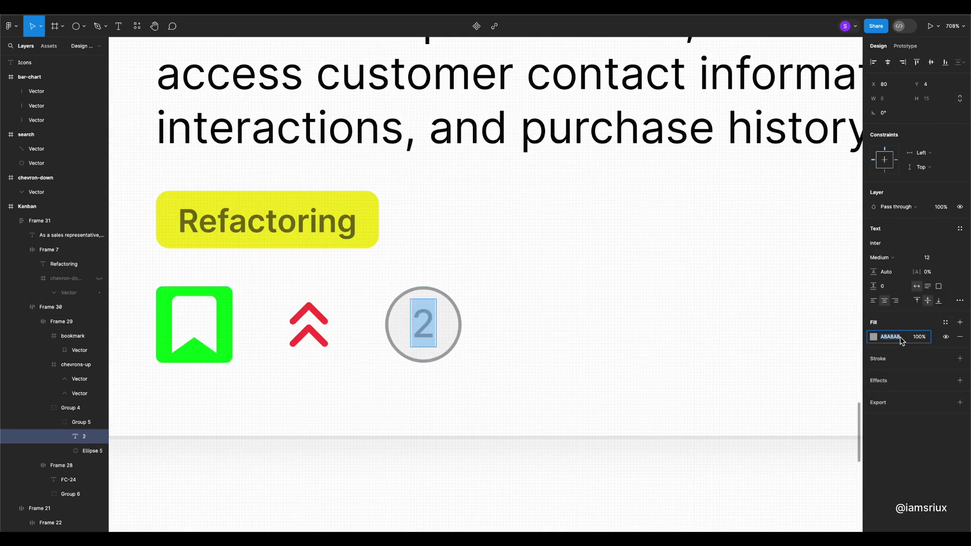
Finish editing the badge number and select the whole story card in a zoomed-out view.
{"action": "key", "text": "Escape"}
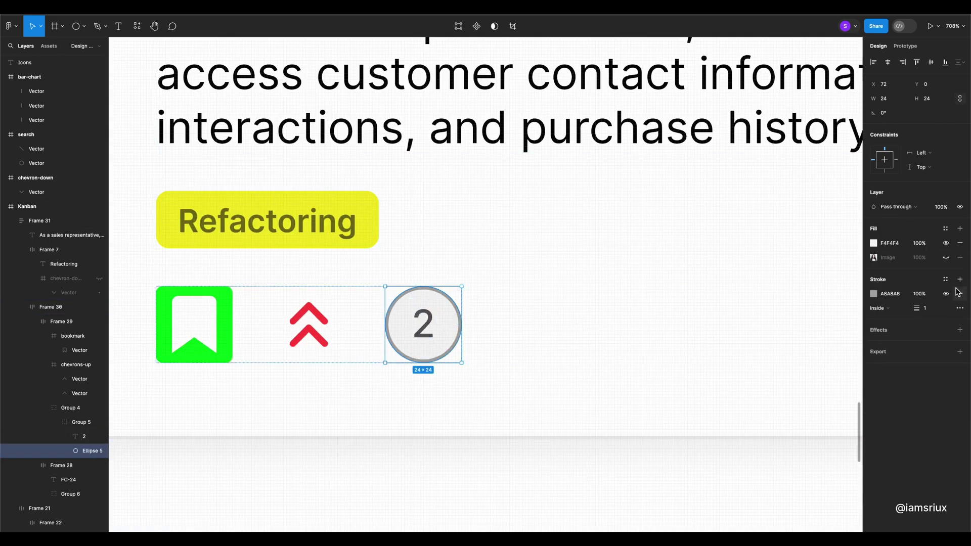
{"action": "key", "text": "shift+1"}
{"action": "left_click", "coordinate": [514, 282]}
Duplicate the story card and wrap both cards in an auto-layout column moved higher up.
{"action": "key", "text": "ctrl+d"}
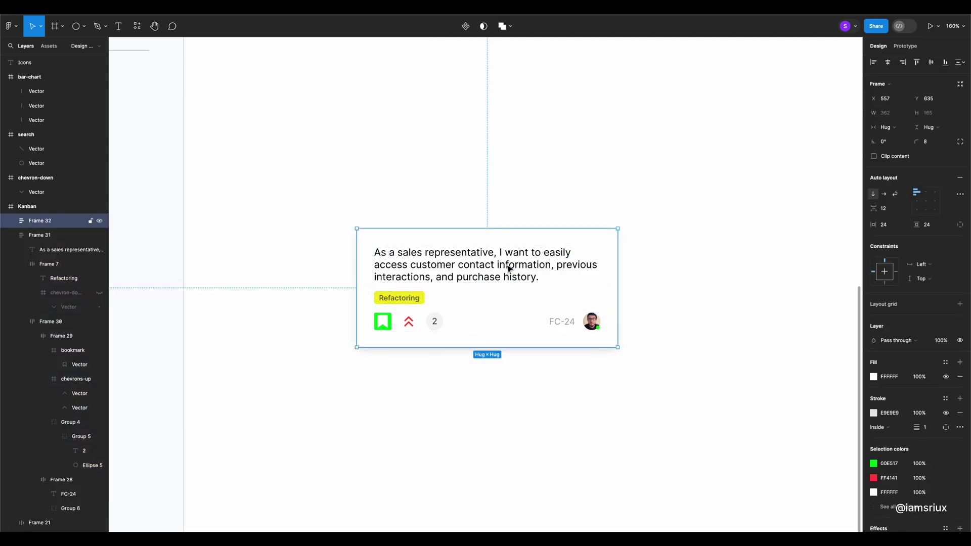
{"action": "left_click", "coordinate": [514, 300], "text": "shift"}
{"action": "key", "text": "shift+a"}
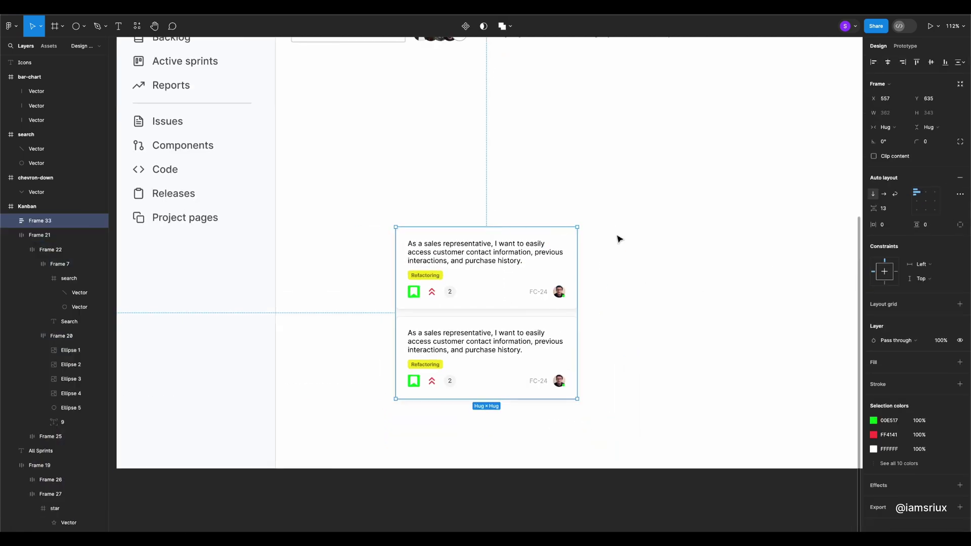
{"action": "key", "text": "shift+2"}
{"action": "left_click_drag", "start_coordinate": [472, 251], "coordinate": [481, 149]}
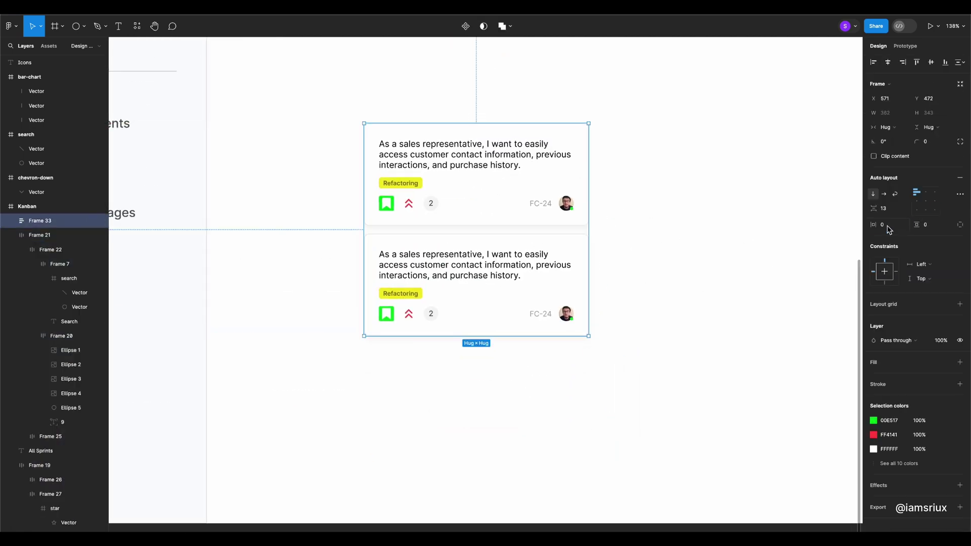
Give the column 24 padding and duplicate the cards to make four.
{"action": "left_click", "coordinate": [932, 228]}
{"action": "type", "text": "24"}
{"action": "key", "text": "Return"}
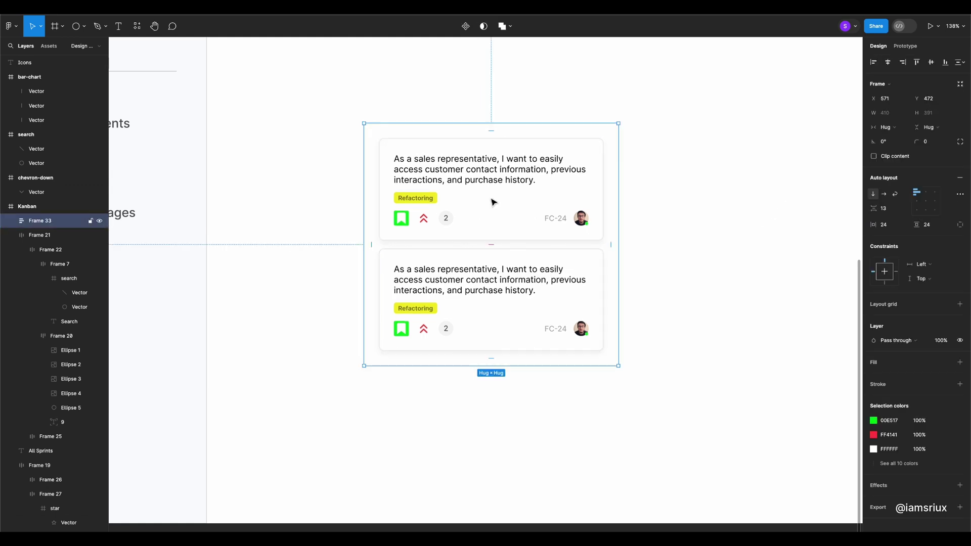
{"action": "key", "text": "ctrl+d"}
{"action": "key", "text": "ctrl+d"}
{"action": "scroll", "coordinate": [455, 253], "scroll_direction": "down", "scroll_amount": 5}
{"action": "scroll", "coordinate": [410, 157], "scroll_direction": "up", "scroll_amount": 2}
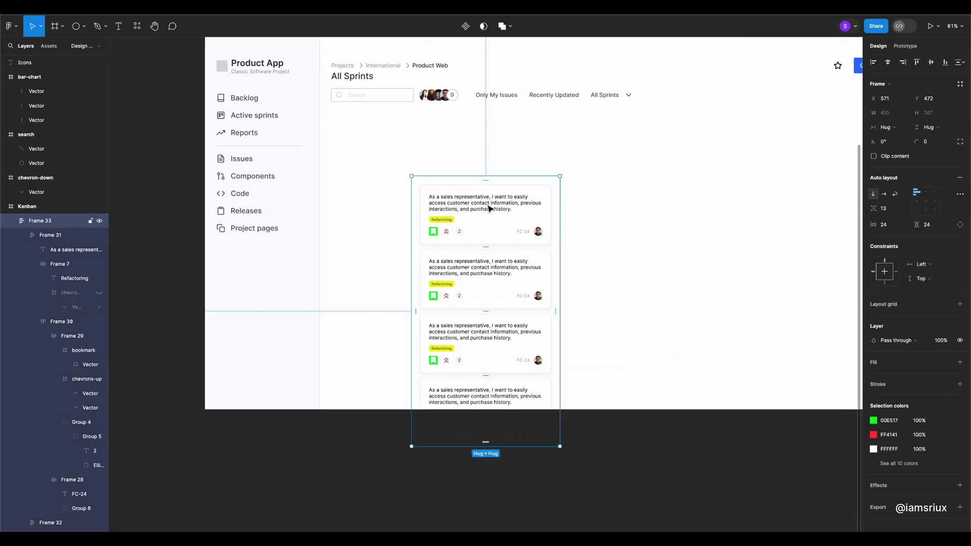
{"action": "scroll", "coordinate": [409, 157], "scroll_direction": "up", "scroll_amount": 3}
{"action": "left_click", "coordinate": [434, 202]}
Paste the heading into the column, retitle it 'TO DO', and give the column a pale fill.
{"action": "key", "text": "ctrl+v"}
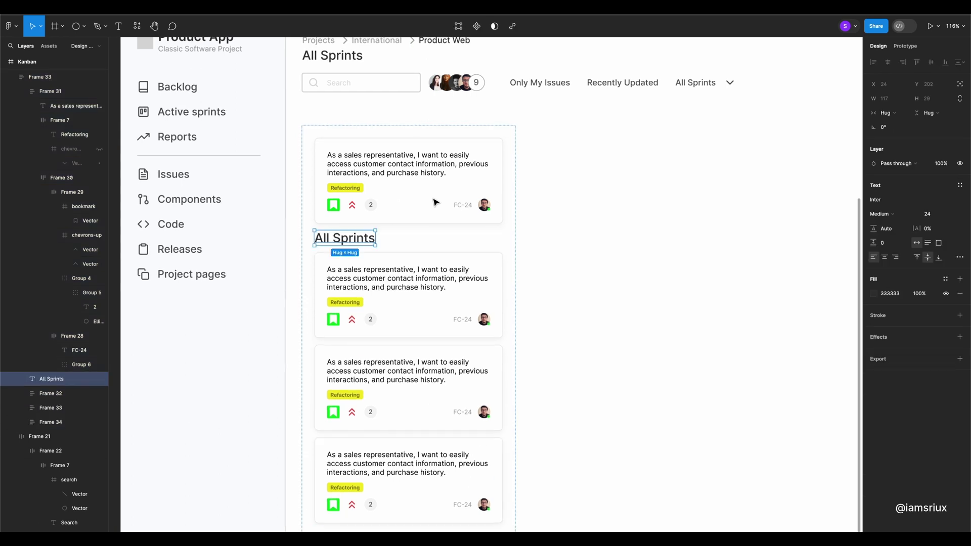
{"action": "type", "text": "TO DO"}
{"action": "key", "text": "Escape"}
{"action": "key", "text": "Escape"}
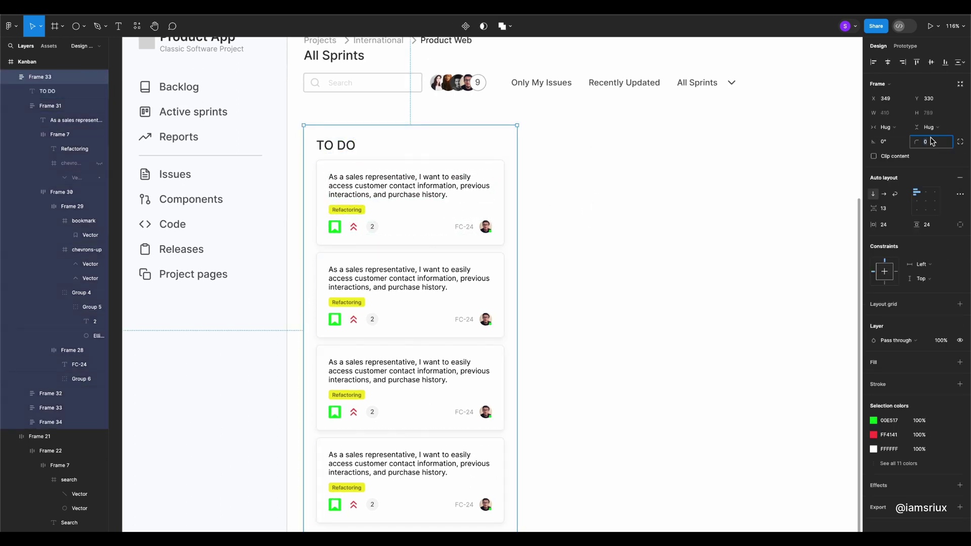
{"action": "type", "text": "8"}
{"action": "left_click", "coordinate": [873, 376]}
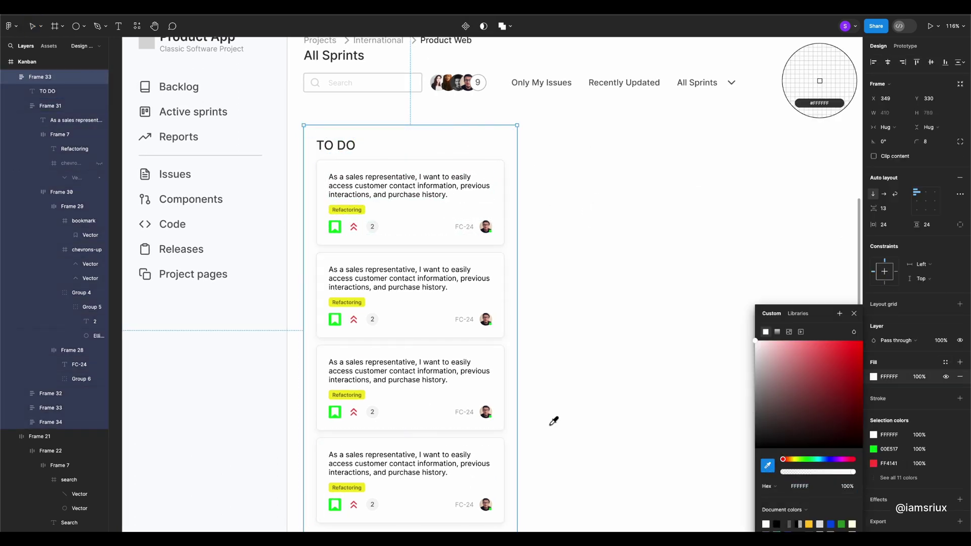
{"action": "left_click", "coordinate": [248, 311]}
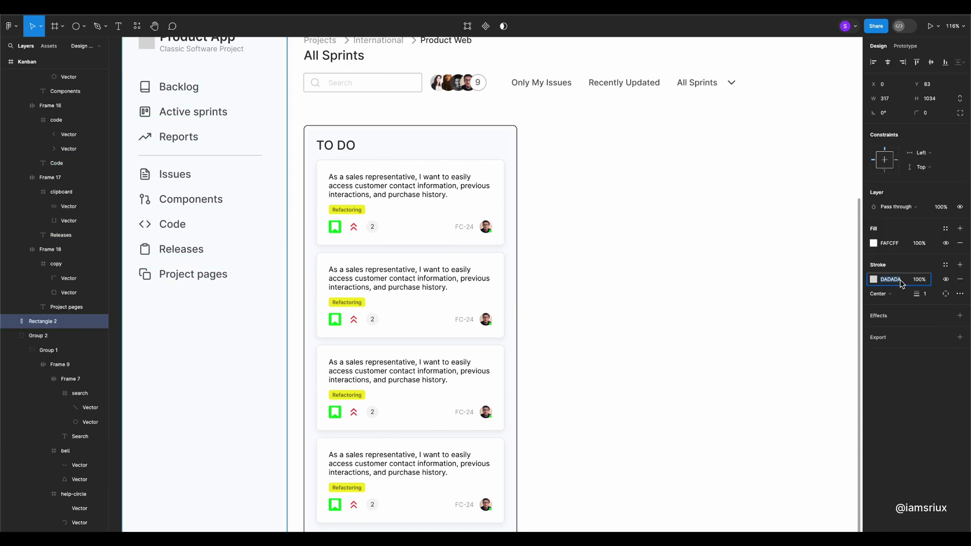
Style the TO DO heading Semi Bold, size 20, in grey 909090.
{"action": "double_click", "coordinate": [335, 145]}
{"action": "left_click", "coordinate": [885, 214]}
{"action": "left_click", "coordinate": [885, 226]}
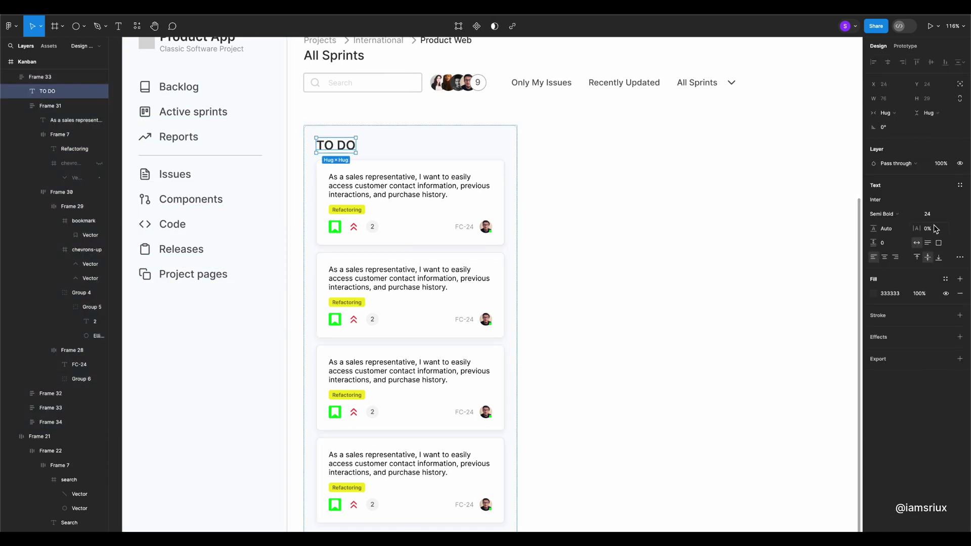
{"action": "left_click", "coordinate": [930, 213]}
{"action": "left_click", "coordinate": [930, 202]}
{"action": "left_click", "coordinate": [873, 293]}
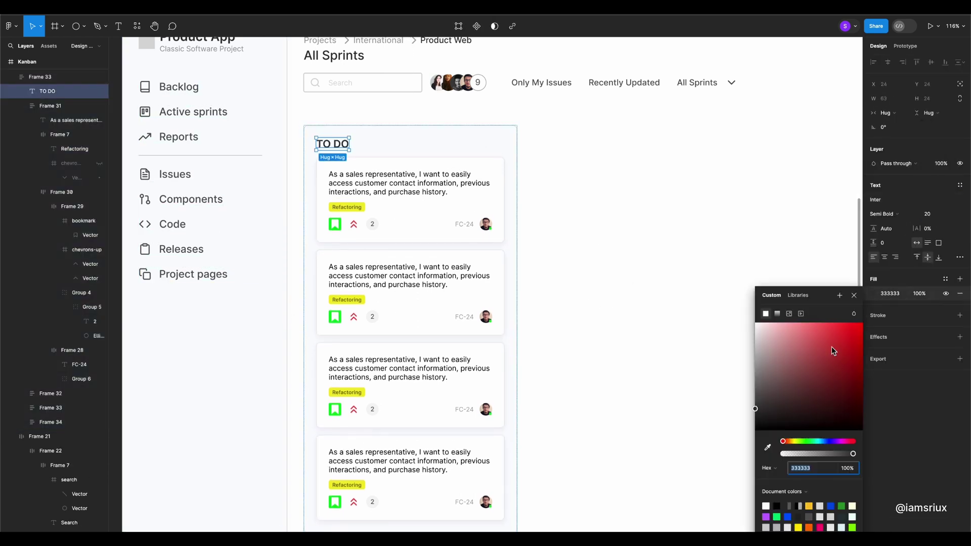
{"action": "left_click", "coordinate": [624, 233]}
{"action": "scroll", "coordinate": [394, 130], "scroll_direction": "down", "scroll_amount": 1}
{"action": "left_click", "coordinate": [379, 190]}
{"action": "key", "text": "Escape"}
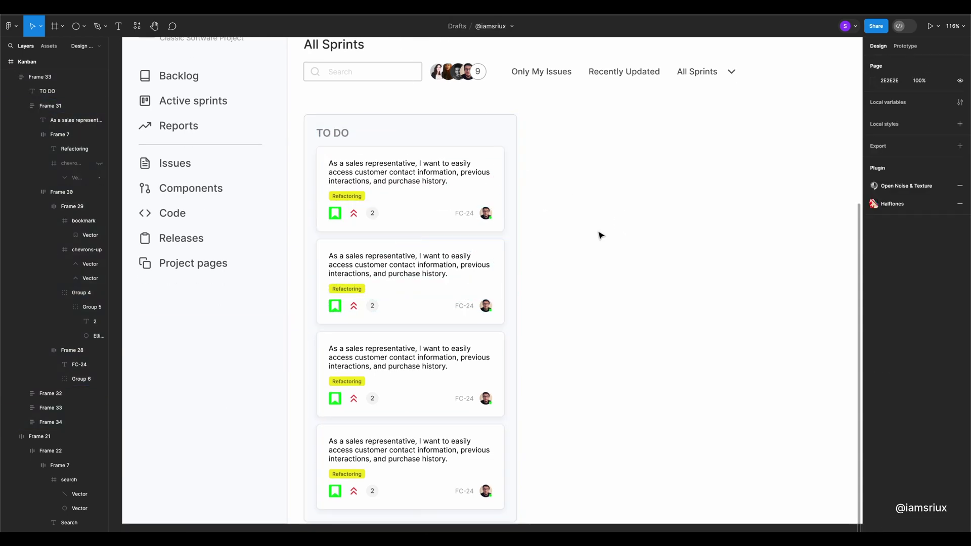
Replace the second, third and fourth card texts with the sales manager, marketing specialist and CRM reports stories.
{"action": "left_click", "coordinate": [380, 263]}
{"action": "double_click", "coordinate": [380, 255]}
{"action": "key", "text": "ctrl+a"}
{"action": "type", "text": "As a sales manager, I want to track the progress of my team's sales activities, including leads generated, deals closed"}
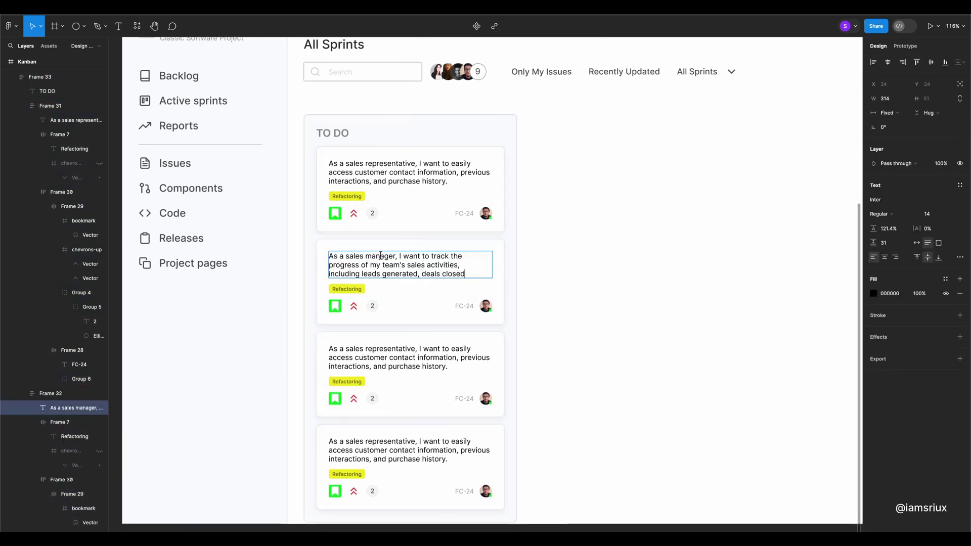
{"action": "double_click", "coordinate": [426, 343]}
{"action": "key", "text": "ctrl+a"}
{"action": "type", "text": "As a marketing specialist, I want to segment customers based on their demographics, behavior."}
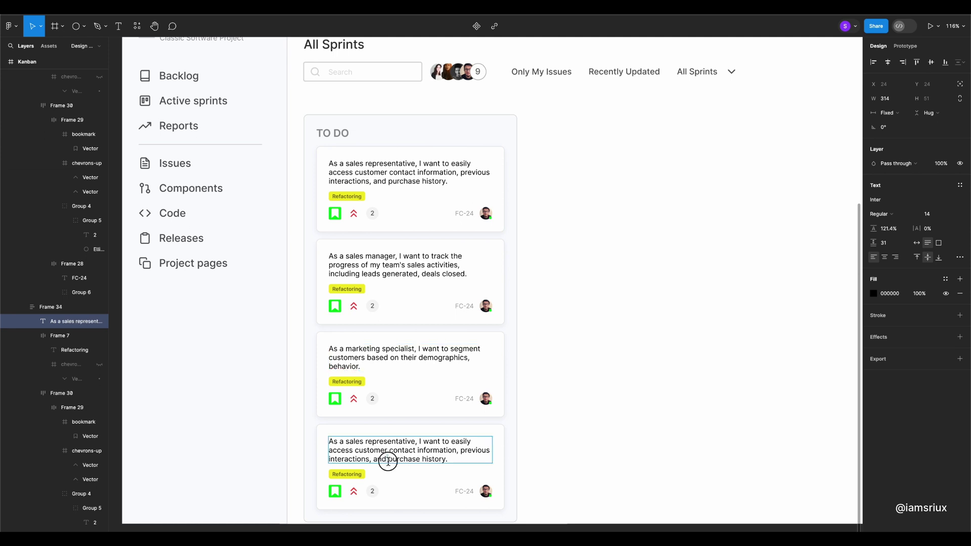
{"action": "key", "text": "ctrl+a"}
{"action": "type", "text": "generate detailed reports and analytics on key CRM metrics"}
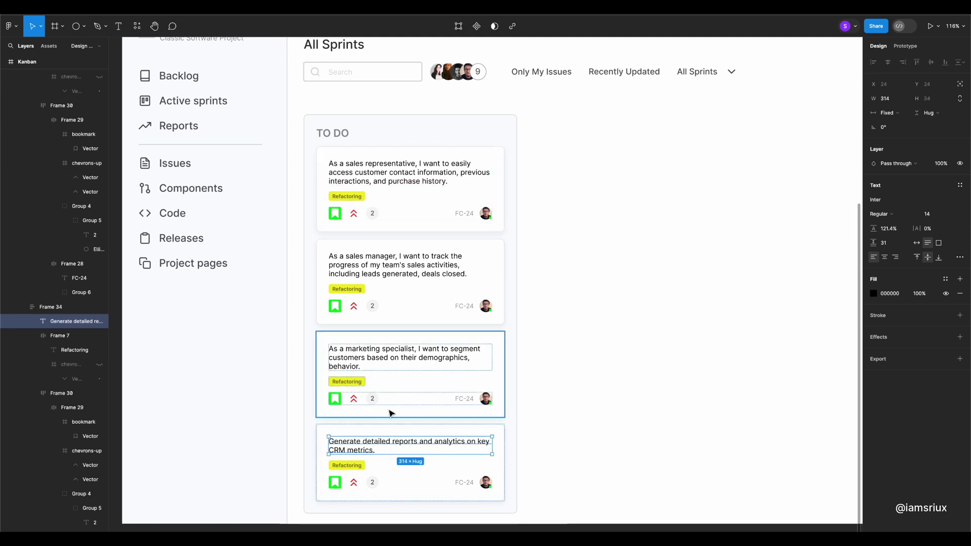
Relabel the fourth card's tag as Enhancement with dark green text.
{"action": "left_click", "coordinate": [344, 466]}
{"action": "double_click", "coordinate": [344, 465]}
{"action": "type", "text": "Enhancement"}
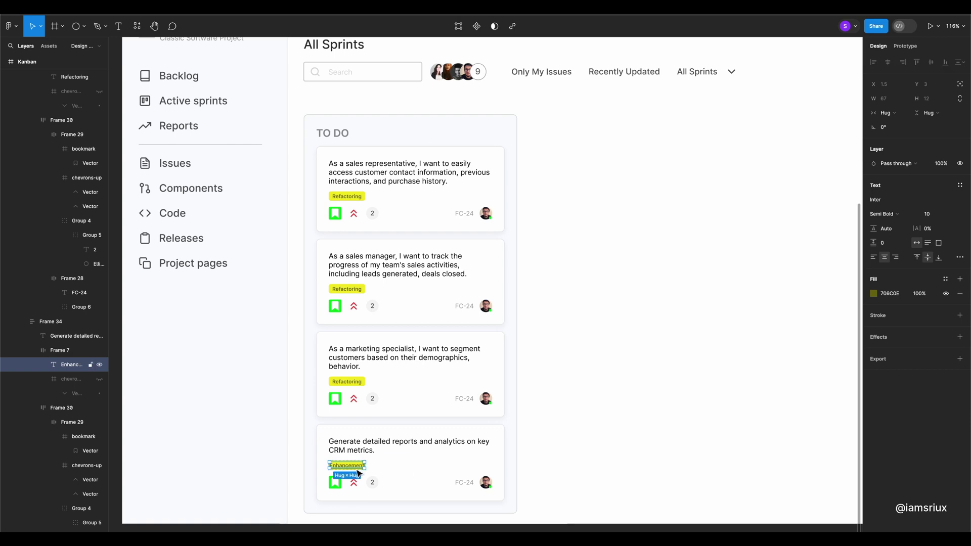
{"action": "scroll", "coordinate": [357, 473], "scroll_direction": "up", "scroll_amount": 5}
{"action": "left_click", "coordinate": [873, 293]}
{"action": "left_click_drag", "start_coordinate": [792, 441], "coordinate": [812, 444]}
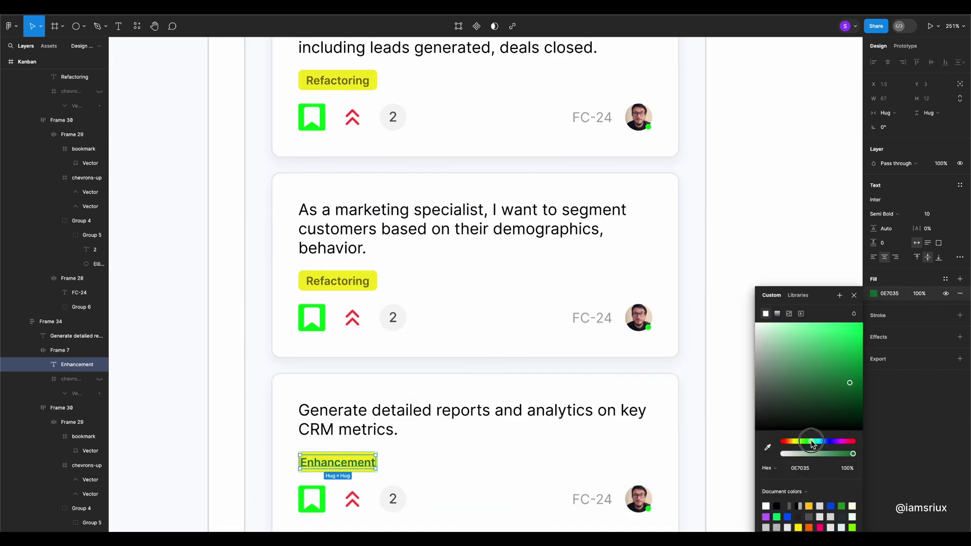
{"action": "key", "text": "Escape"}
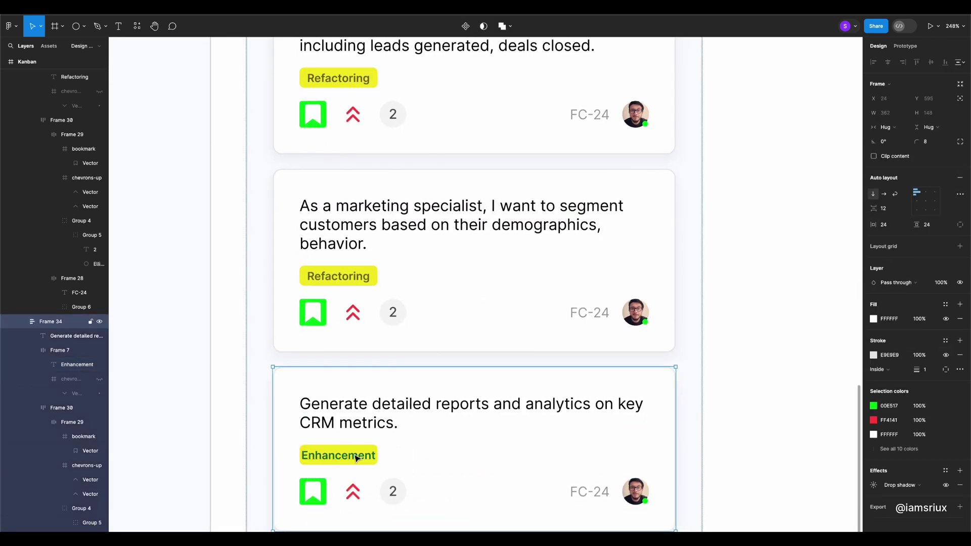
Set the Enhancement tag background to green 0E7029, then lighten it.
{"action": "left_click", "coordinate": [369, 455]}
{"action": "left_click", "coordinate": [873, 319]}
{"action": "type", "text": "0E7029"}
{"action": "key", "text": "Return"}
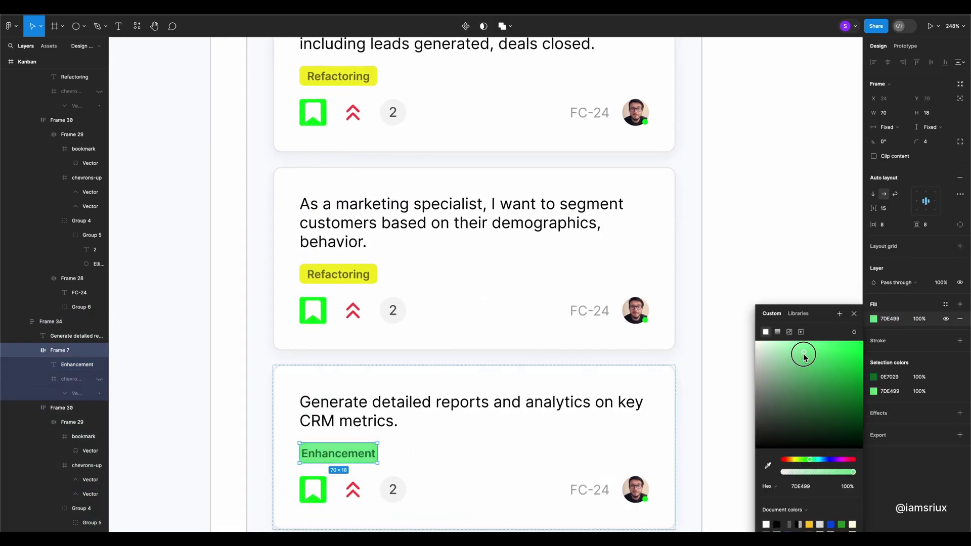
{"action": "left_click", "coordinate": [784, 314]}
{"action": "scroll", "coordinate": [639, 312], "scroll_direction": "down", "scroll_amount": 3}
{"action": "left_click", "coordinate": [393, 454]}
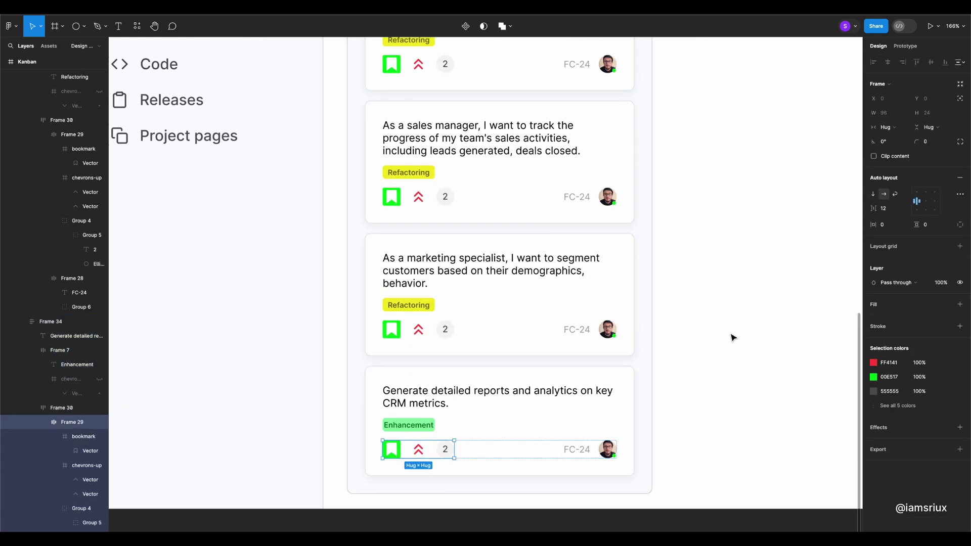
{"action": "key", "text": "shift+1"}
{"action": "key", "text": "shift+0"}
Shrink the TO DO heading to size 16 and move the CRM reports card to second place.
{"action": "left_click", "coordinate": [940, 214]}
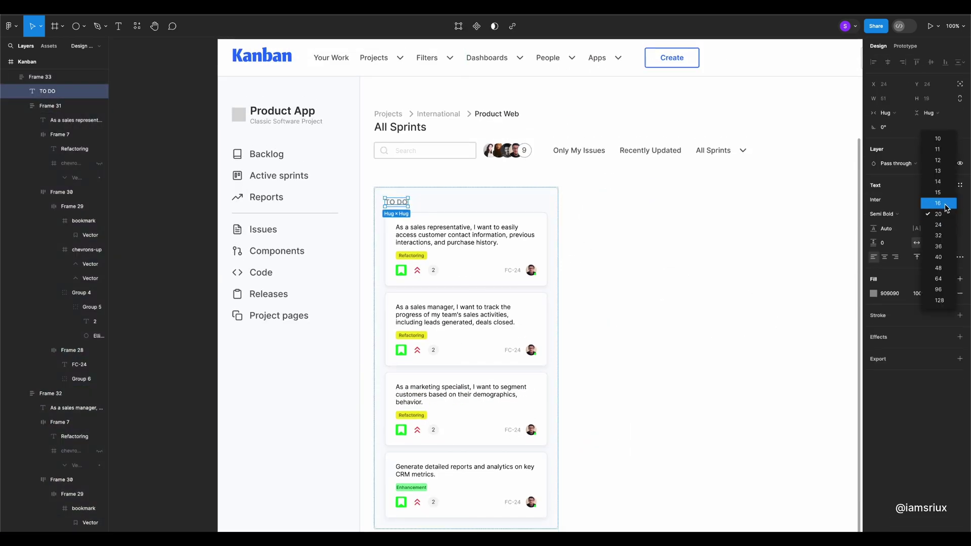
{"action": "left_click", "coordinate": [935, 192]}
{"action": "key", "text": "Escape"}
{"action": "left_click", "coordinate": [480, 156]}
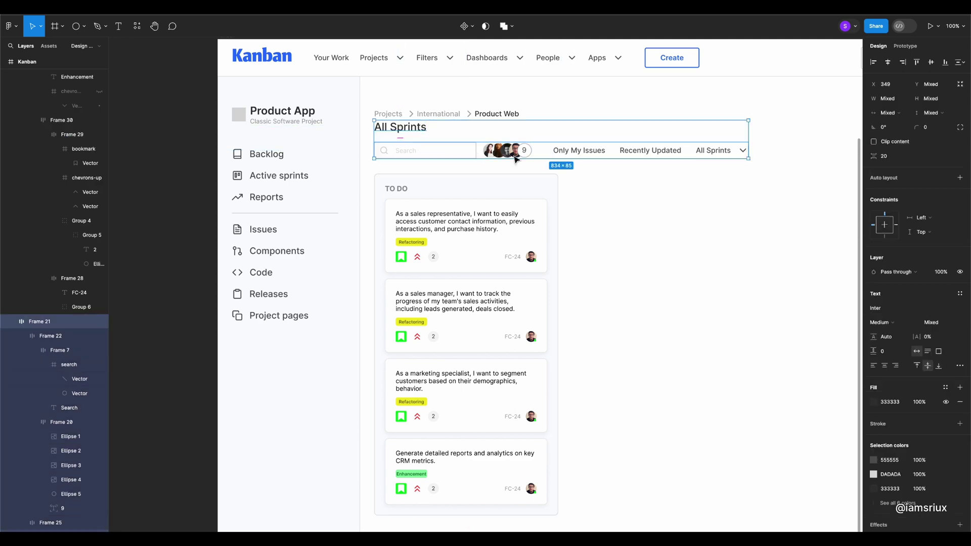
{"action": "left_click", "coordinate": [463, 195], "text": "shift"}
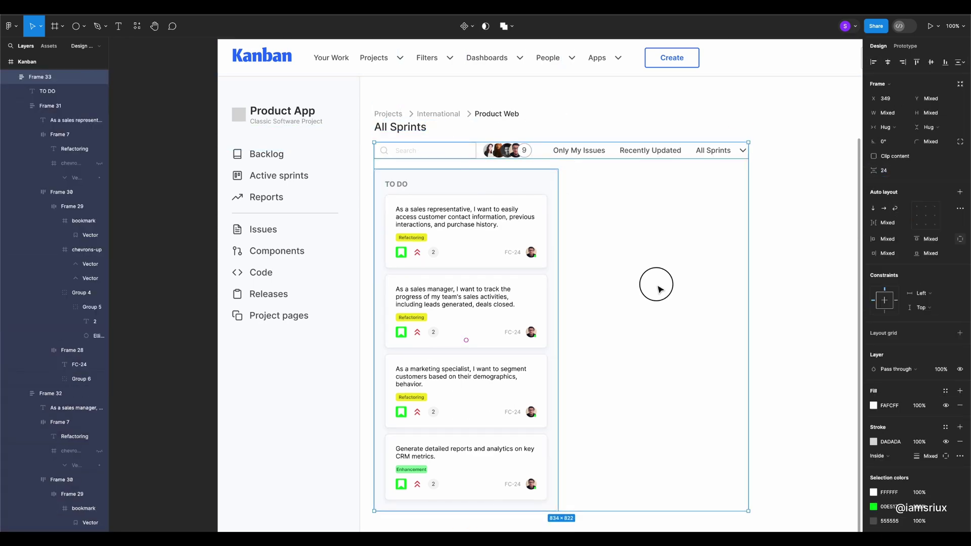
{"action": "scroll", "coordinate": [646, 344], "scroll_direction": "right", "scroll_amount": 2}
{"action": "key", "text": "Up"}
{"action": "key", "text": "Up"}
Fill the card avatars with new profile photos using the image-fill plugin.
{"action": "left_click", "coordinate": [489, 324], "text": "ctrl"}
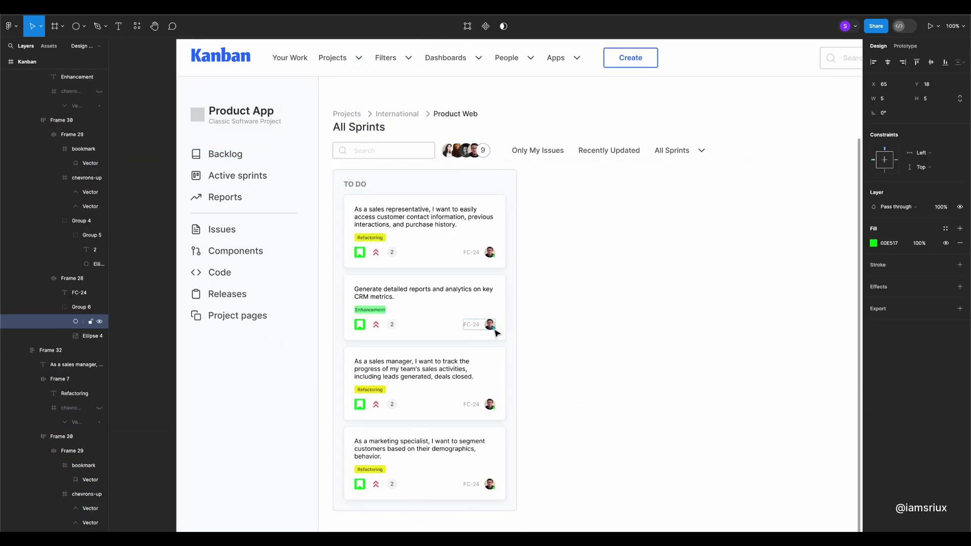
{"action": "key", "text": "shift+i"}
{"action": "left_click", "coordinate": [169, 131]}
{"action": "scroll", "coordinate": [520, 307], "scroll_direction": "up", "scroll_amount": 5}
{"action": "scroll", "coordinate": [415, 357], "scroll_direction": "up", "scroll_amount": 2}
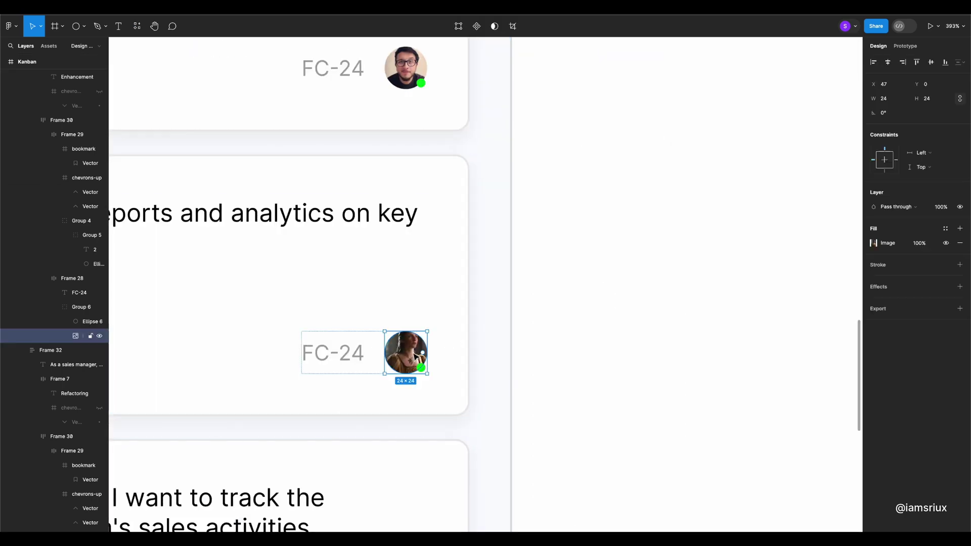
{"action": "key", "text": "shift+i"}
{"action": "left_click", "coordinate": [184, 127]}
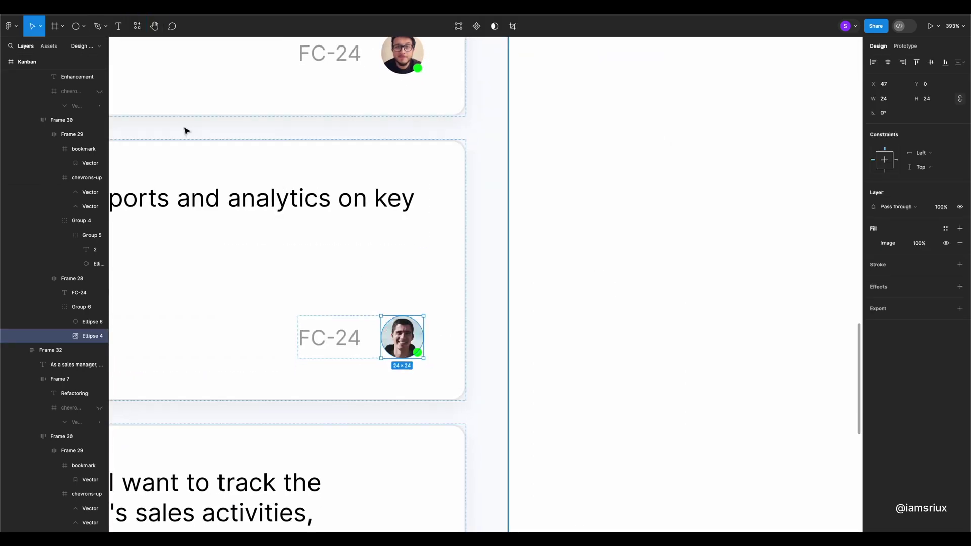
{"action": "key", "text": "Escape"}
{"action": "key", "text": "shift+1"}
{"action": "scroll", "coordinate": [627, 261], "scroll_direction": "down", "scroll_amount": 2}
{"action": "scroll", "coordinate": [606, 259], "scroll_direction": "up", "scroll_amount": 1}
{"action": "left_click", "coordinate": [310, 150]}
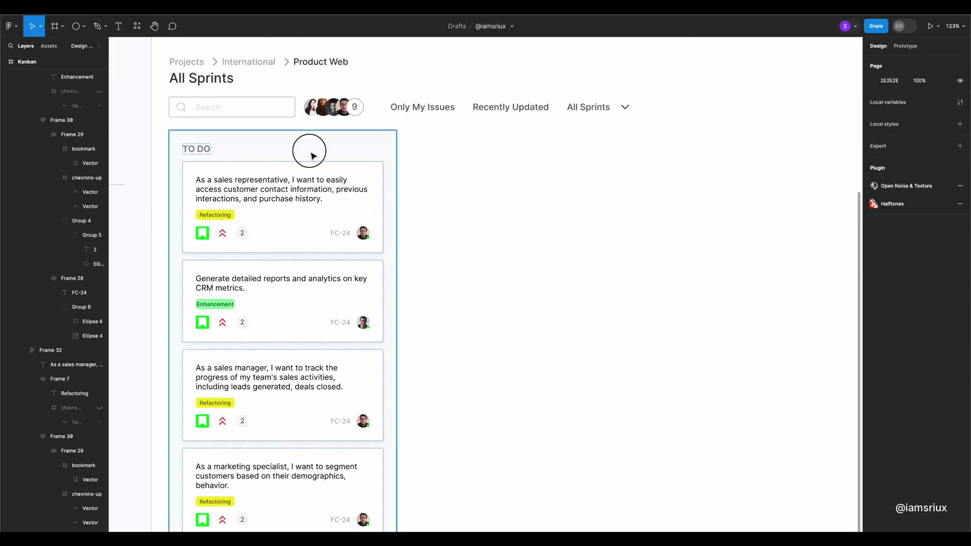
Duplicate the TO DO column twice into IN PROGRESS and DONE columns.
{"action": "left_click_drag", "start_coordinate": [311, 155], "coordinate": [540, 147]}
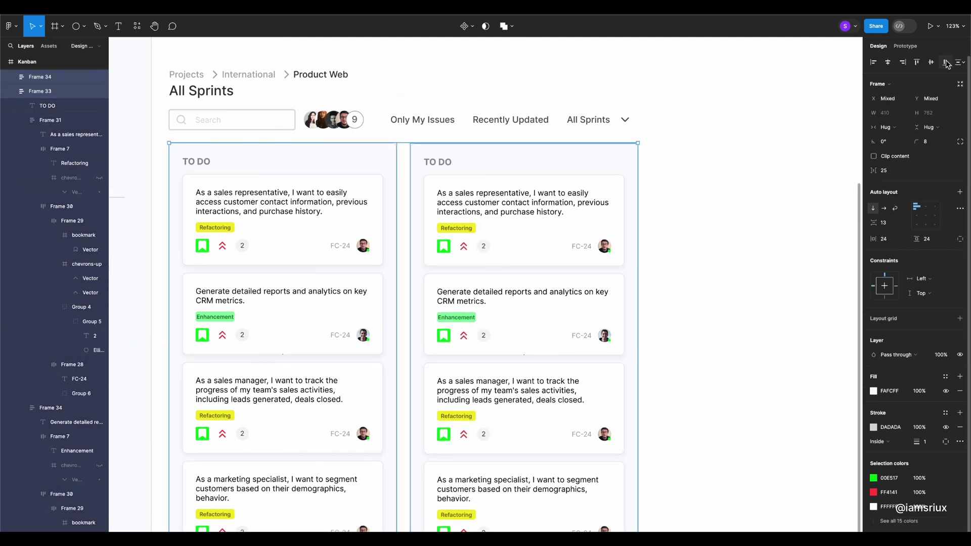
{"action": "double_click", "coordinate": [439, 162]}
{"action": "type", "text": "IN PROGRESS"}
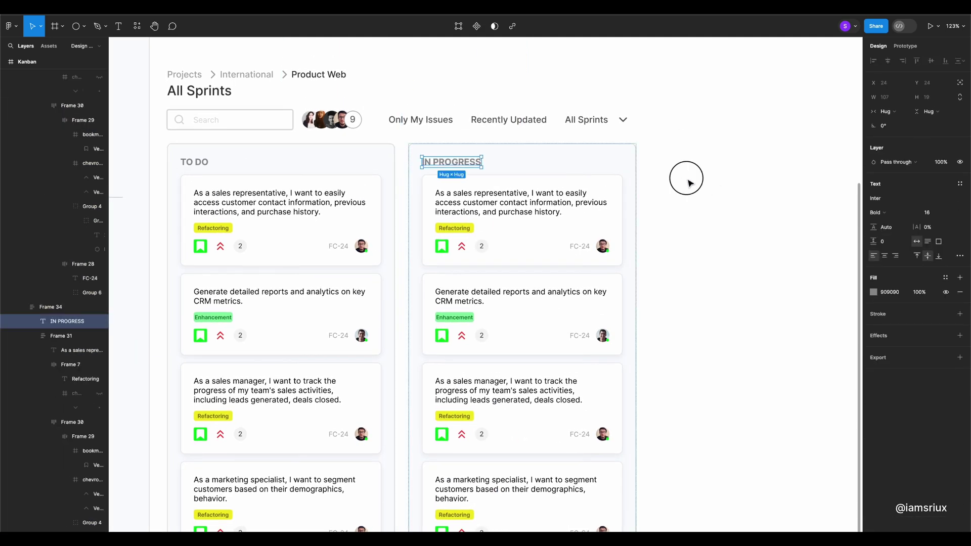
{"action": "scroll", "coordinate": [688, 182], "scroll_direction": "down", "scroll_amount": 3}
{"action": "left_click_drag", "start_coordinate": [495, 167], "coordinate": [642, 167]}
{"action": "double_click", "coordinate": [585, 166]}
{"action": "type", "text": "DONE"}
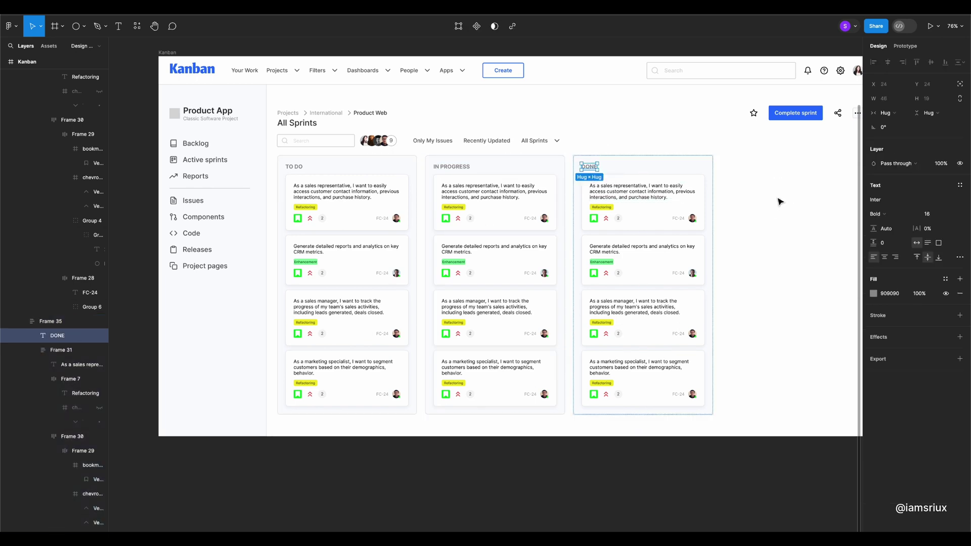
{"action": "left_click", "coordinate": [780, 202]}
{"action": "scroll", "coordinate": [690, 197], "scroll_direction": "up", "scroll_amount": 3}
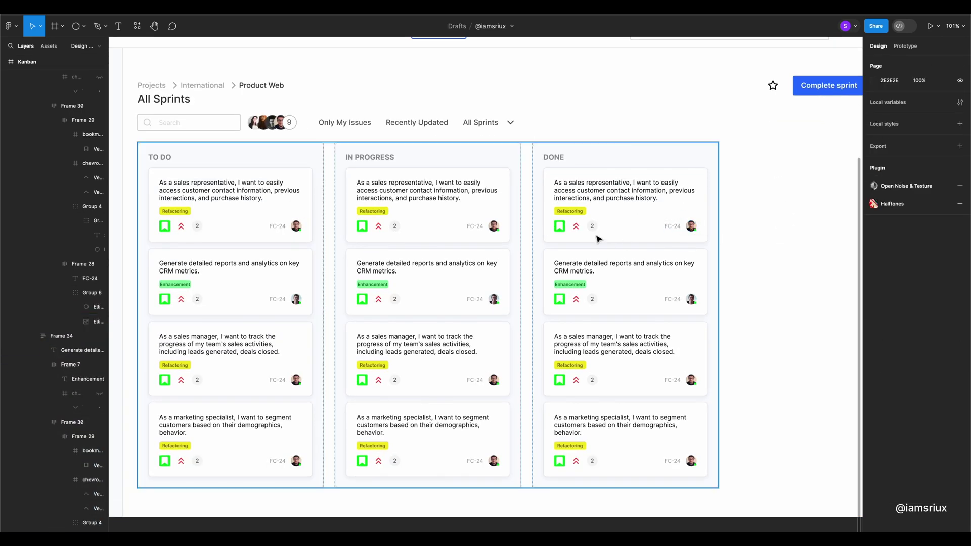
{"action": "scroll", "coordinate": [580, 228], "scroll_direction": "up", "scroll_amount": 3}
Set the first DONE card's count to 1 and delete the extra DONE cards.
{"action": "double_click", "coordinate": [580, 228]}
{"action": "type", "text": "1"}
{"action": "key", "text": "Escape"}
{"action": "scroll", "coordinate": [790, 329], "scroll_direction": "down", "scroll_amount": 5}
{"action": "left_click", "coordinate": [661, 459], "text": "shift"}
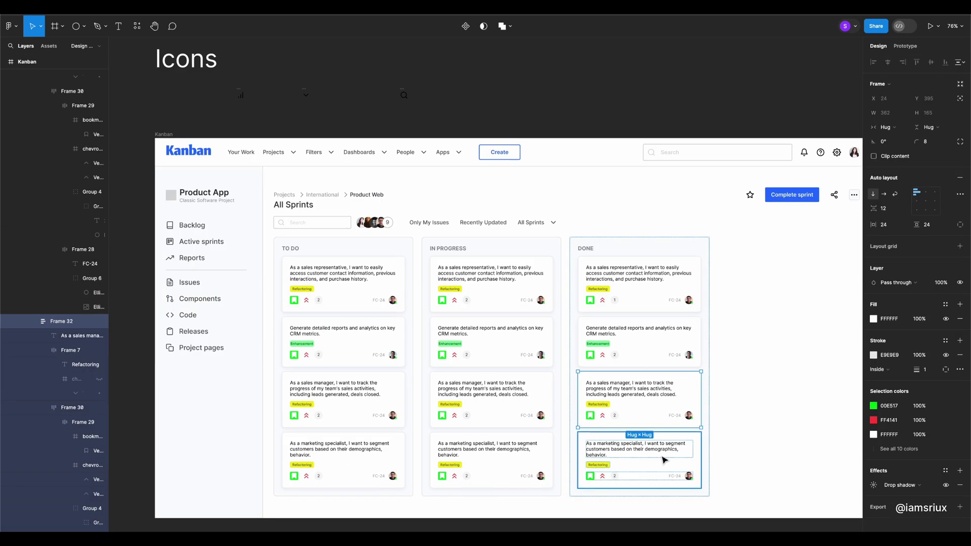
{"action": "key", "text": "Delete"}
{"action": "scroll", "coordinate": [719, 297], "scroll_direction": "up", "scroll_amount": 5}
Replace the two DONE card descriptions with the sales-target and follow-up reminder stories.
{"action": "double_click", "coordinate": [518, 258]}
{"action": "type", "text": "realistic sales targets and allocate resources"}
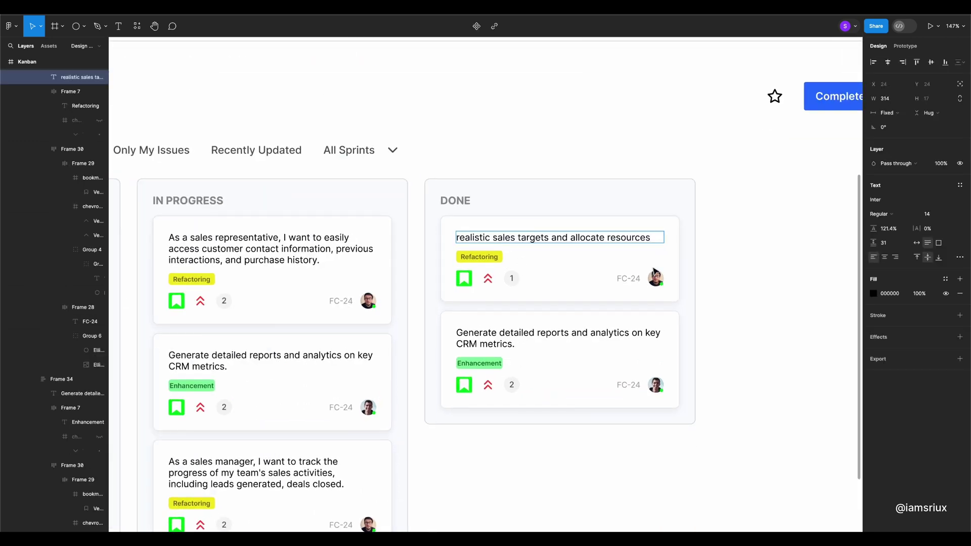
{"action": "type", "text": "R"}
{"action": "double_click", "coordinate": [530, 332]}
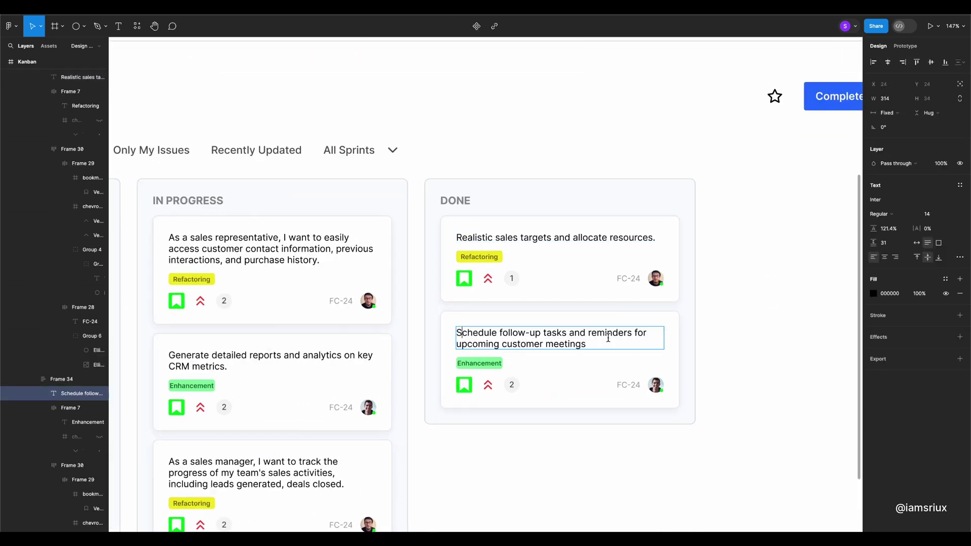
{"action": "key", "text": "Escape"}
{"action": "scroll", "coordinate": [748, 334], "scroll_direction": "down", "scroll_amount": 5}
{"action": "scroll", "coordinate": [748, 355], "scroll_direction": "up", "scroll_amount": 2}
{"action": "scroll", "coordinate": [748, 355], "scroll_direction": "up", "scroll_amount": 2}
{"action": "left_click", "coordinate": [259, 184]}
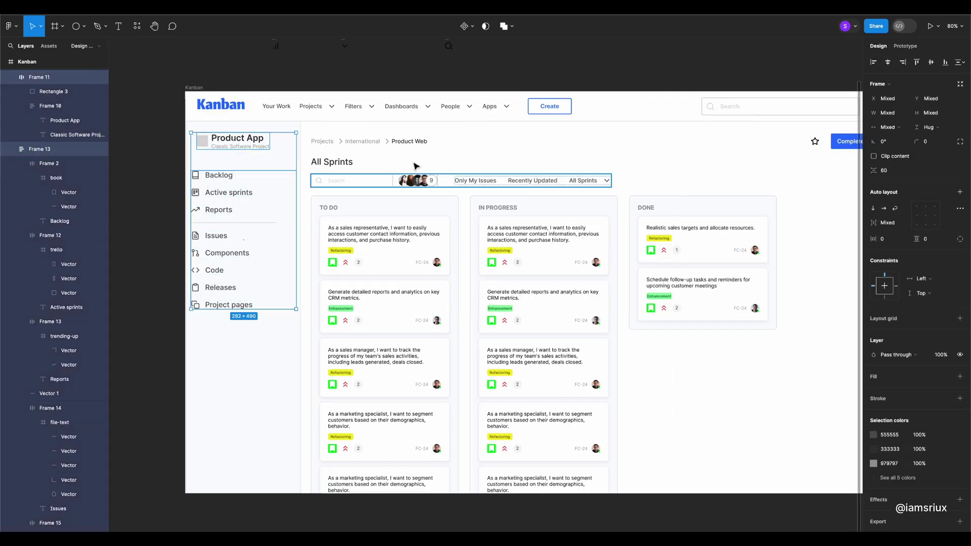
Delete the grey square beside Product App and add padding to the Active sprints and Reports items.
{"action": "left_click", "coordinate": [202, 141]}
{"action": "key", "text": "Delete"}
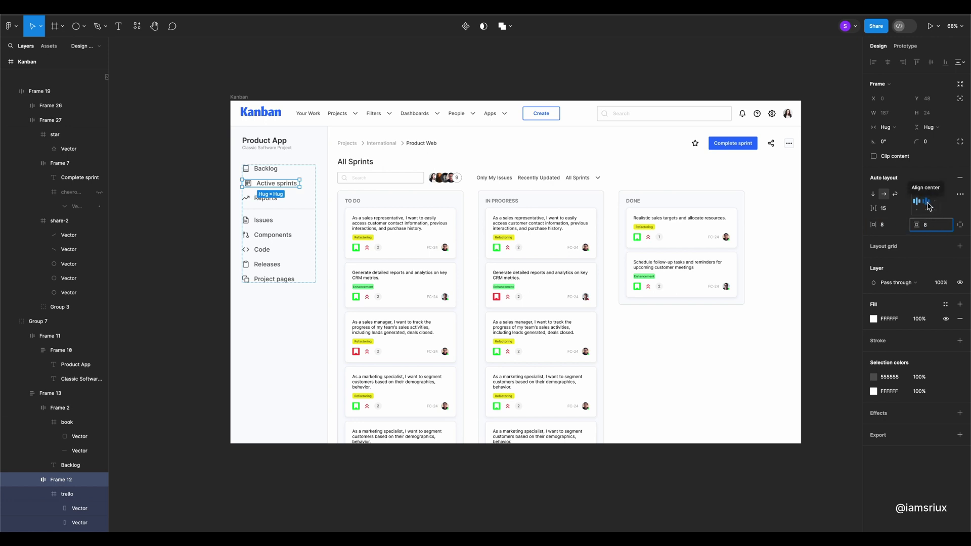
{"action": "left_click", "coordinate": [928, 203]}
{"action": "left_click", "coordinate": [266, 171]}
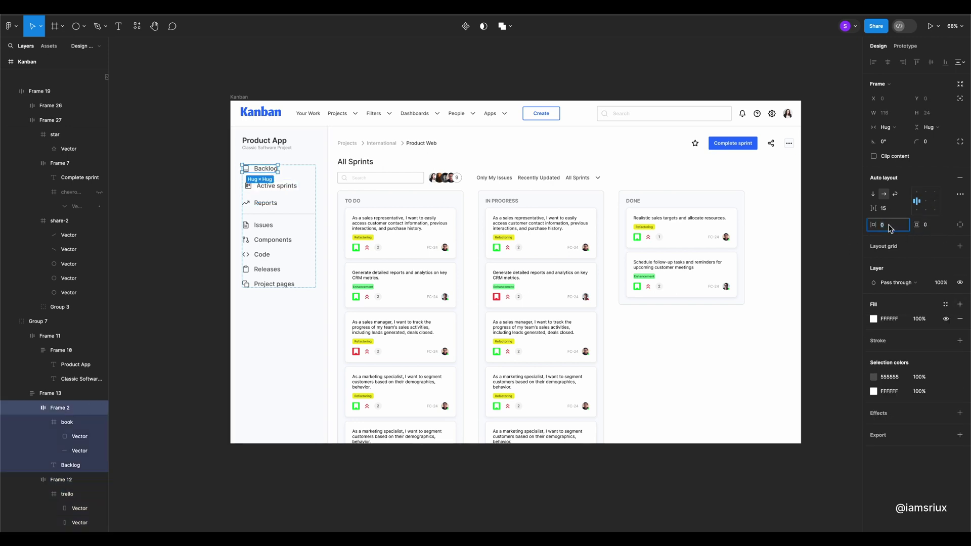
{"action": "left_click", "coordinate": [269, 205]}
{"action": "double_click", "coordinate": [262, 209]}
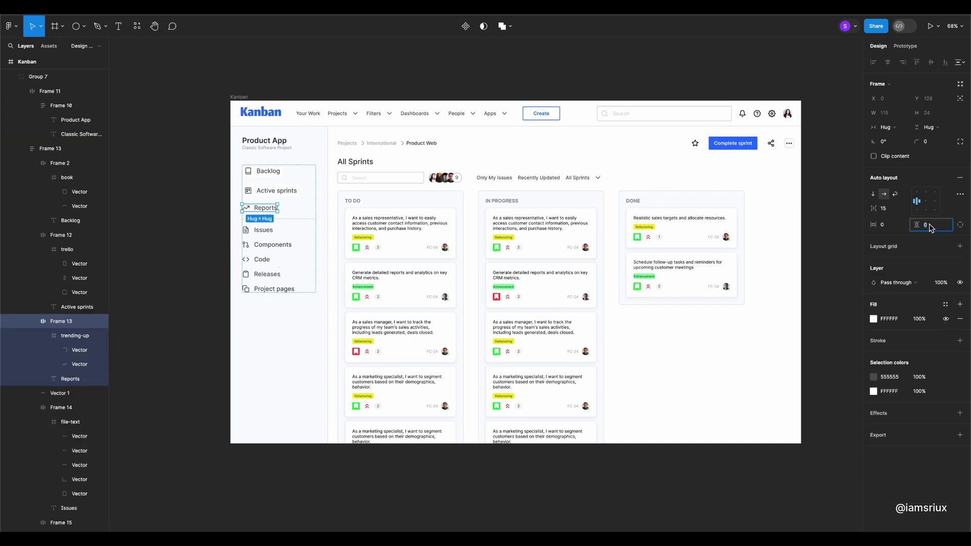
{"action": "type", "text": "8"}
{"action": "left_click", "coordinate": [263, 226]}
Give the Issues and lower sidebar items 8 horizontal padding.
{"action": "left_click", "coordinate": [272, 240], "text": "shift"}
{"action": "left_click", "coordinate": [267, 270], "text": "shift"}
{"action": "left_click", "coordinate": [274, 285], "text": "shift"}
{"action": "left_click", "coordinate": [889, 224]}
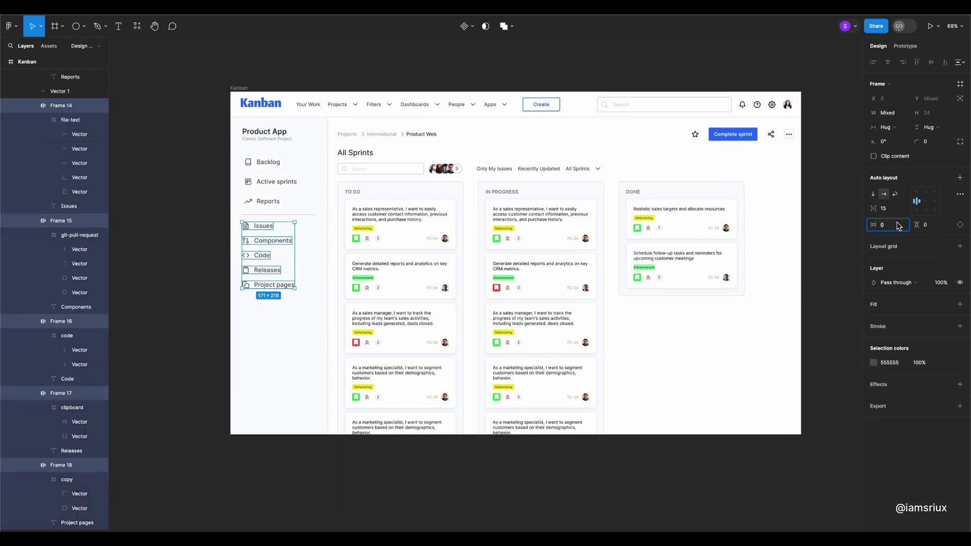
{"action": "type", "text": "8"}
{"action": "key", "text": "Return"}
{"action": "left_click", "coordinate": [190, 263]}
{"action": "left_click", "coordinate": [273, 182]}
Give Active sprints a corner radius of 2 and sample a colour for its fill.
{"action": "double_click", "coordinate": [273, 181]}
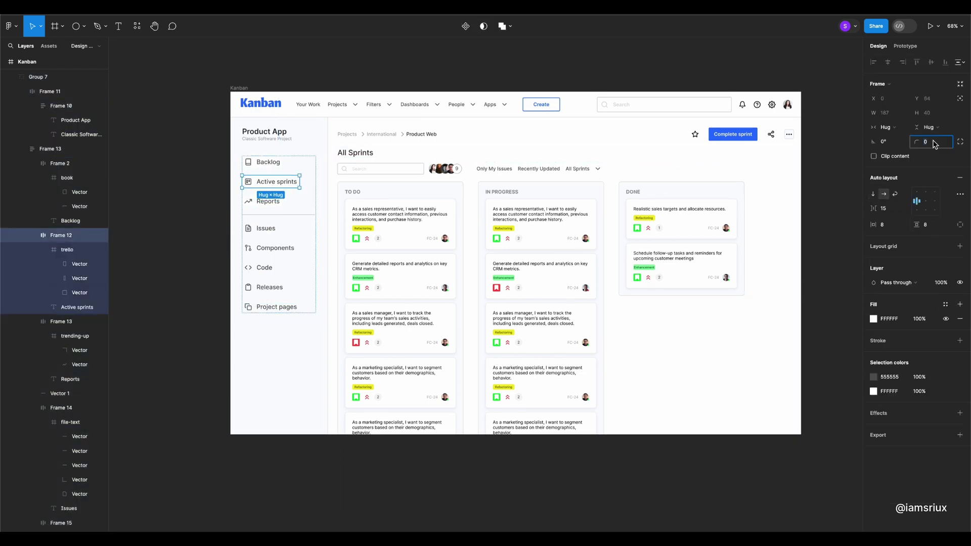
{"action": "type", "text": "2"}
{"action": "left_click", "coordinate": [873, 318]}
{"action": "left_click", "coordinate": [767, 465]}
Fill Active sprints with the Complete sprint blue, widen it across the sidebar, and add a matching outline.
{"action": "left_click", "coordinate": [714, 133]}
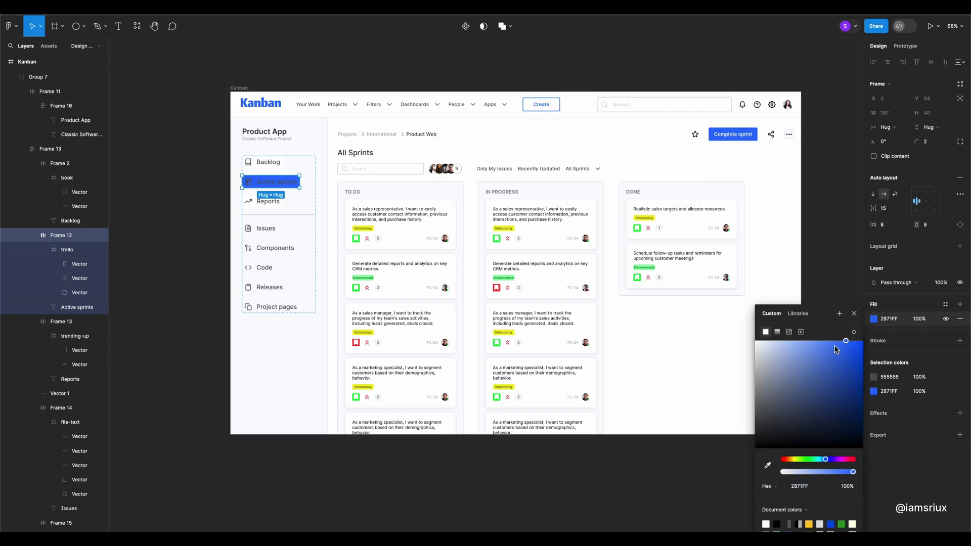
{"action": "scroll", "coordinate": [225, 170], "scroll_direction": "up", "scroll_amount": 5, "text": "ctrl"}
{"action": "left_click_drag", "start_coordinate": [346, 188], "coordinate": [361, 188]}
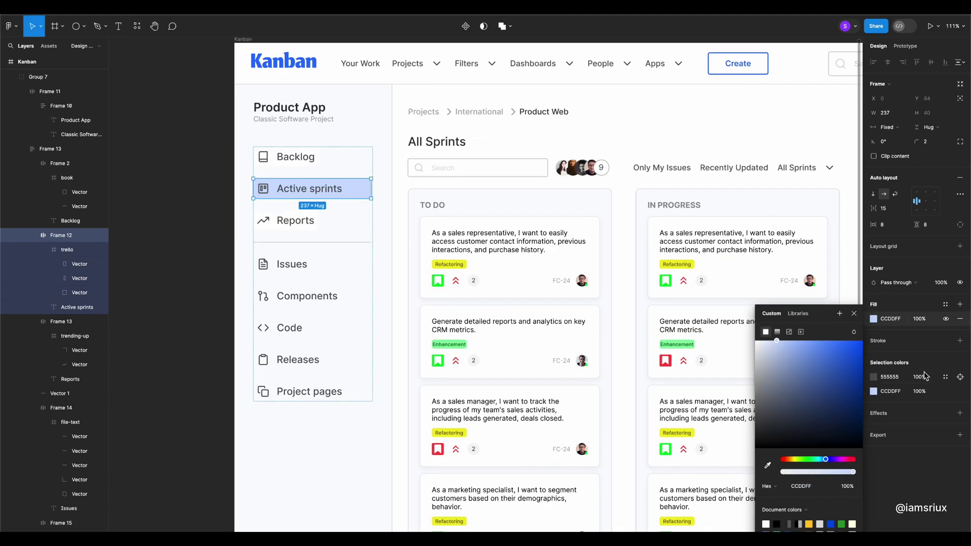
{"action": "left_click", "coordinate": [959, 340]}
{"action": "left_click", "coordinate": [873, 355]}
{"action": "left_click", "coordinate": [767, 465]}
{"action": "left_click", "coordinate": [806, 344]}
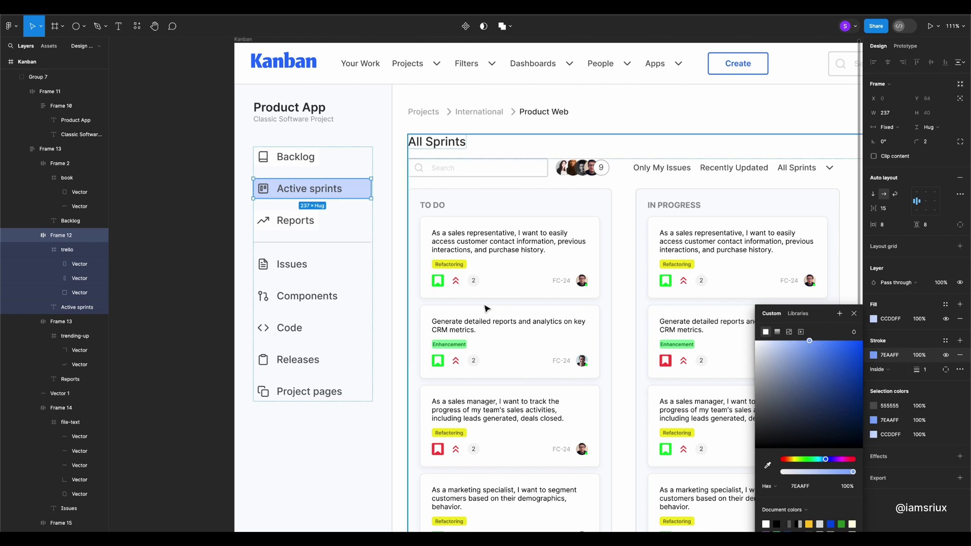
{"action": "left_click", "coordinate": [366, 190]}
Turn the Active sprints label blue 0057FF and adjust its padding and corner radius.
{"action": "left_click", "coordinate": [900, 408]}
{"action": "type", "text": "7EAAFF"}
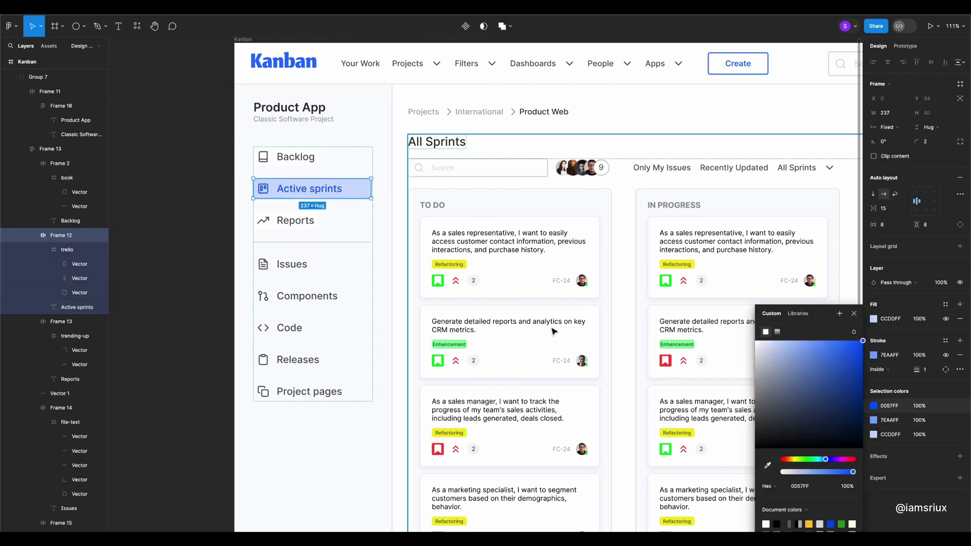
{"action": "key", "text": "Escape"}
{"action": "left_click", "coordinate": [932, 225]}
{"action": "type", "text": "16"}
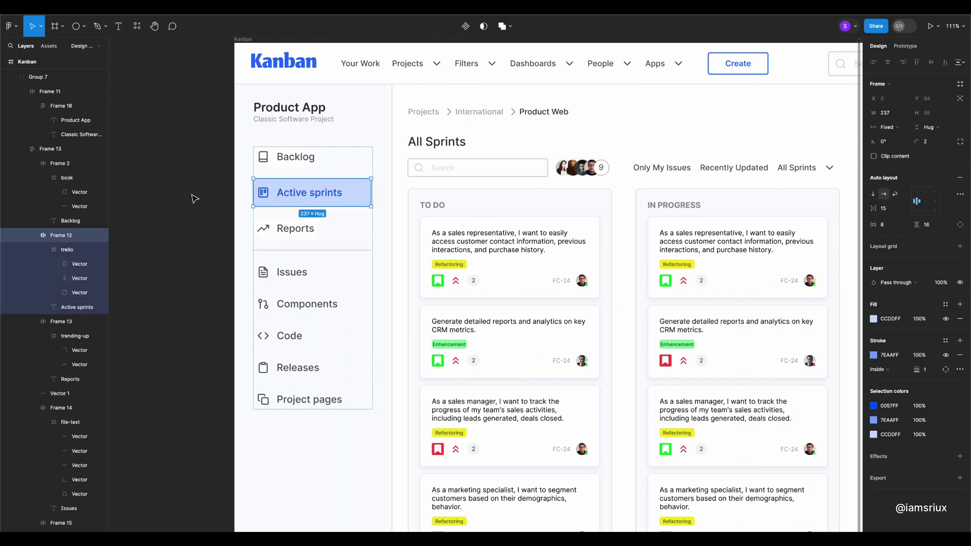
{"action": "key", "text": "Escape"}
{"action": "left_click", "coordinate": [932, 142]}
{"action": "scroll", "coordinate": [243, 243], "scroll_direction": "down", "scroll_amount": 3, "text": "ctrl"}
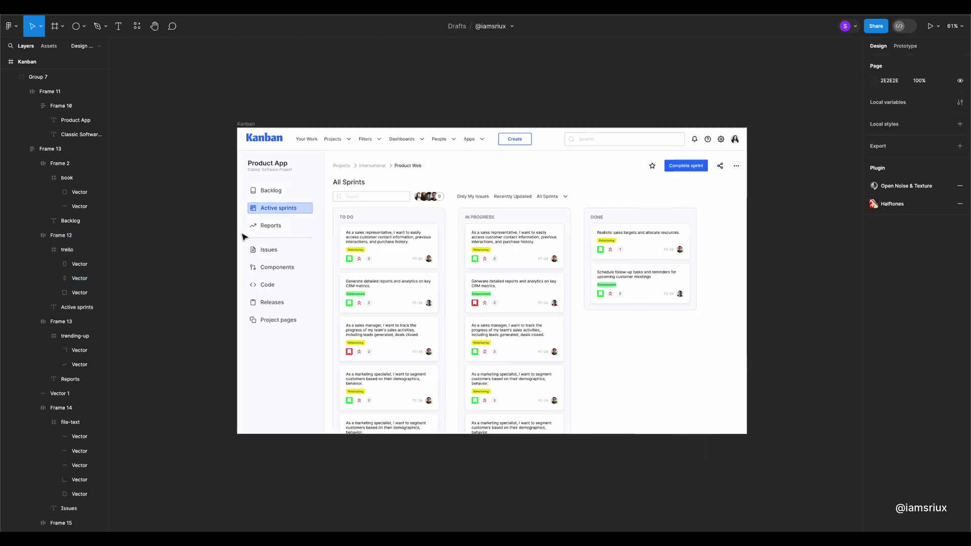
{"action": "scroll", "coordinate": [368, 249], "scroll_direction": "up", "scroll_amount": 5, "text": "ctrl"}
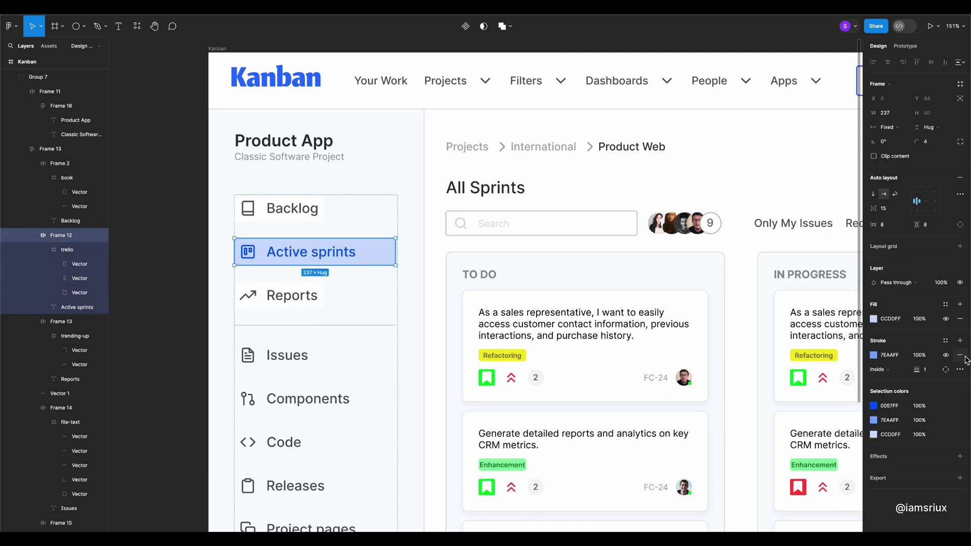
Remove the Active sprints outline and lighten its fill to pale blue CCDDFF.
{"action": "left_click", "coordinate": [960, 356]}
{"action": "left_click", "coordinate": [873, 319]}
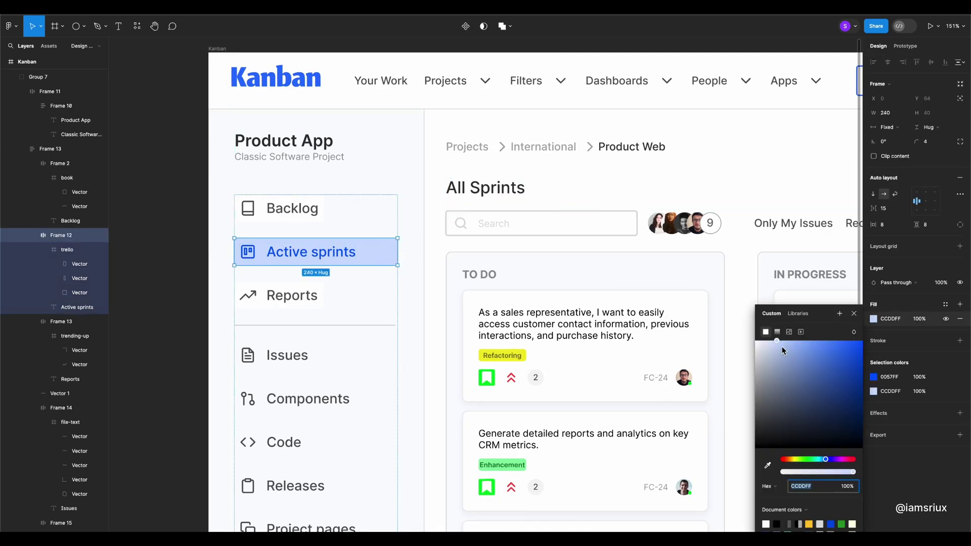
{"action": "mouse_move", "coordinate": [784, 347]}
{"action": "left_mouse_down"}
{"action": "mouse_move", "coordinate": [806, 347]}
{"action": "mouse_move", "coordinate": [770, 339]}
{"action": "left_mouse_up"}
{"action": "key", "text": "Escape"}
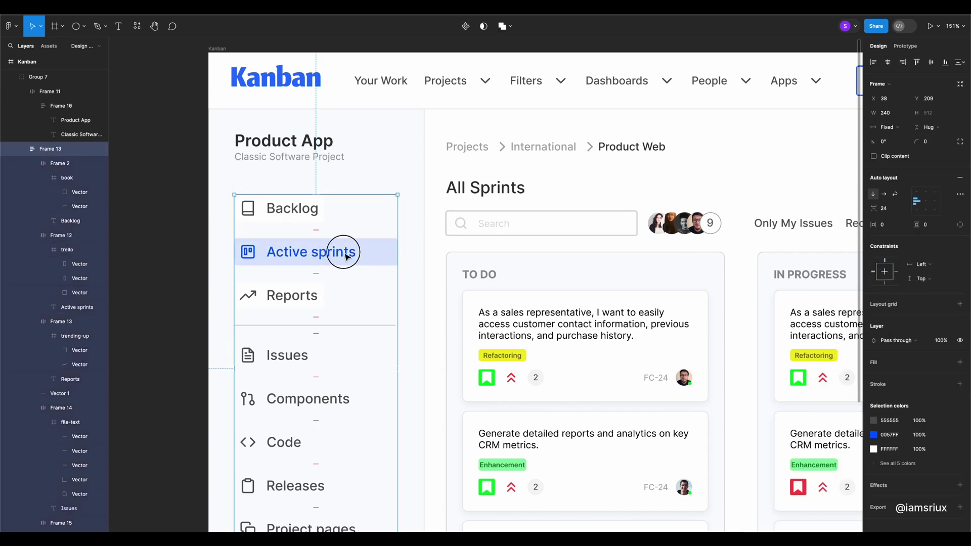
{"action": "left_click", "coordinate": [173, 216]}
{"action": "key", "text": "shift+1"}
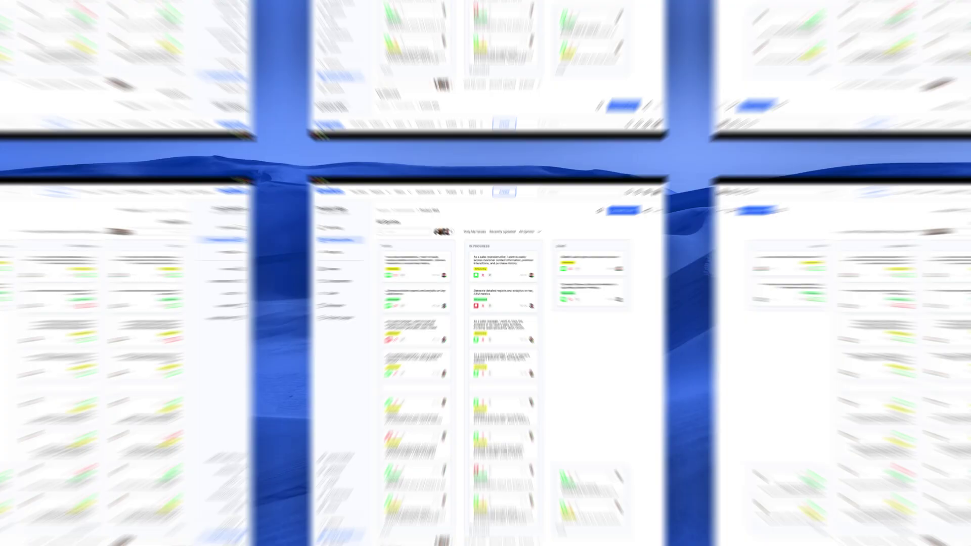